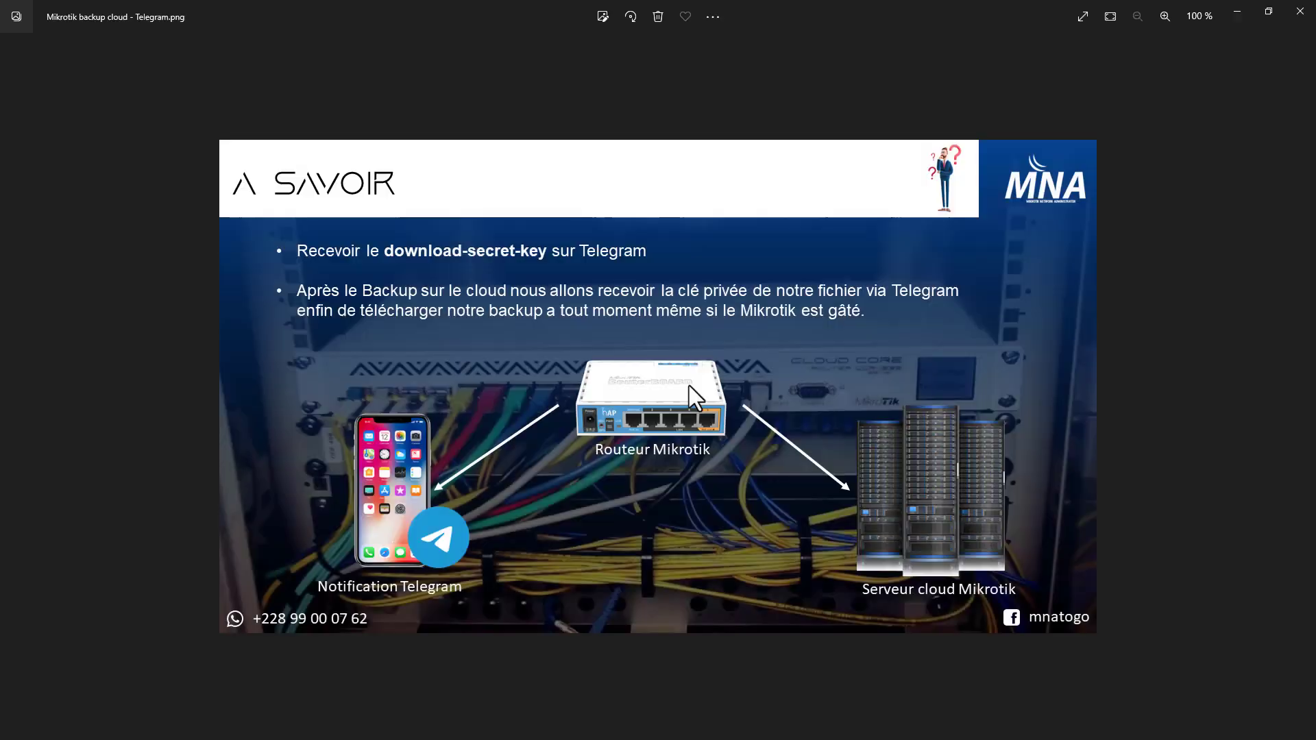
- Close the presentation image and open the "MIKROTIK BACKUP CLOUD SUR TELEGRAM (Partie 2)" article from the mnatogo.com articles
scroll(689, 385, up, 2)
scroll(697, 395, up, 2)
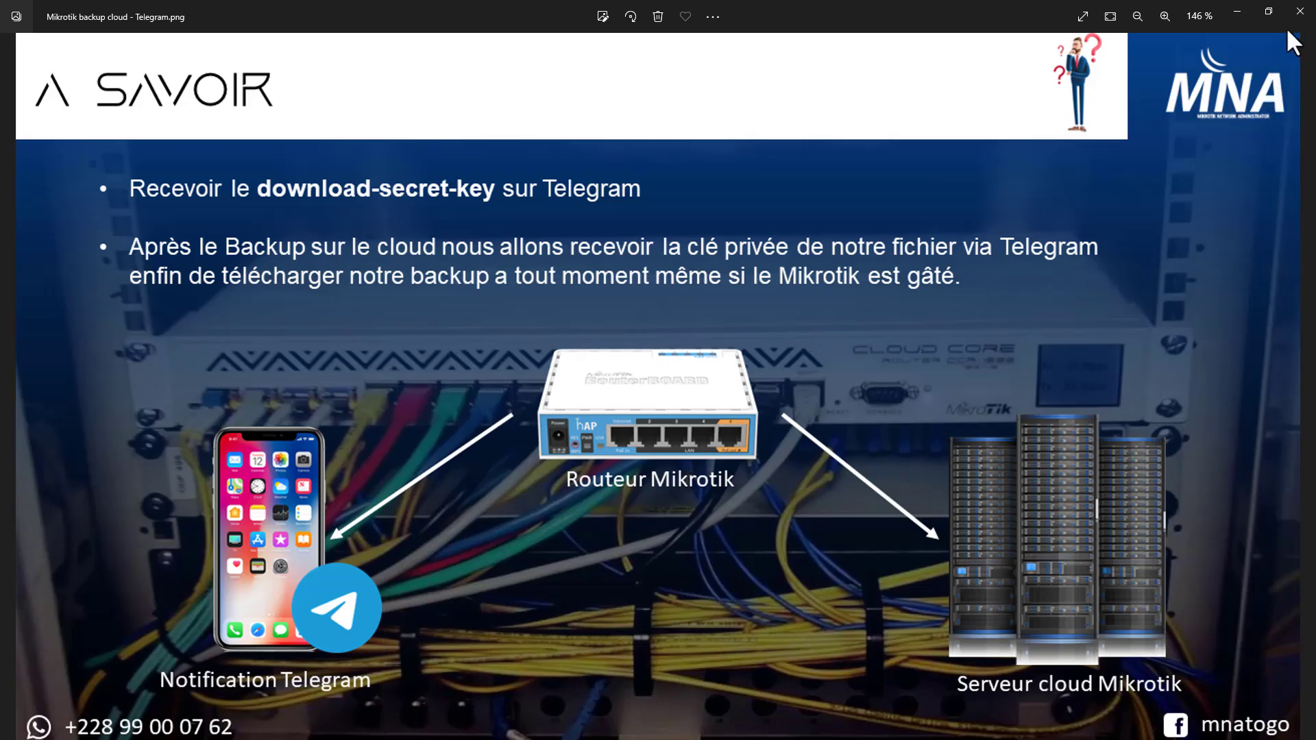
click(1300, 11)
click(198, 13)
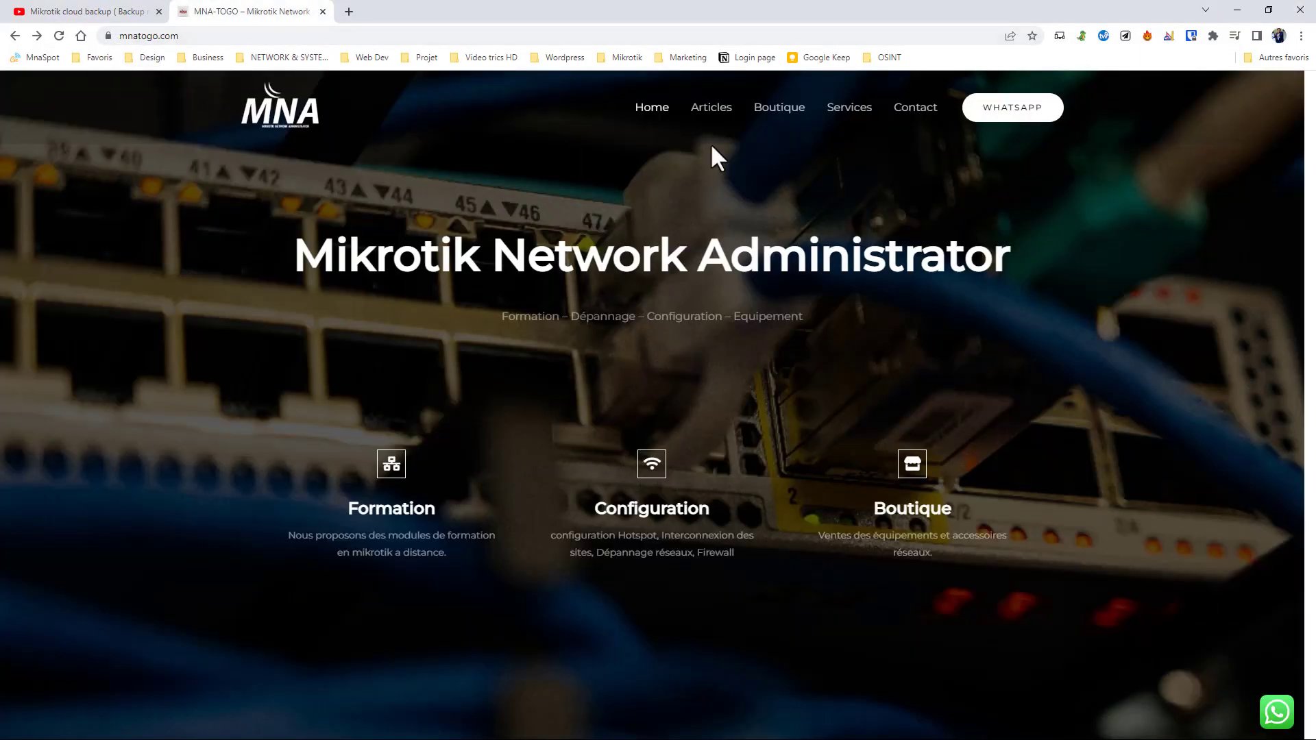
click(711, 109)
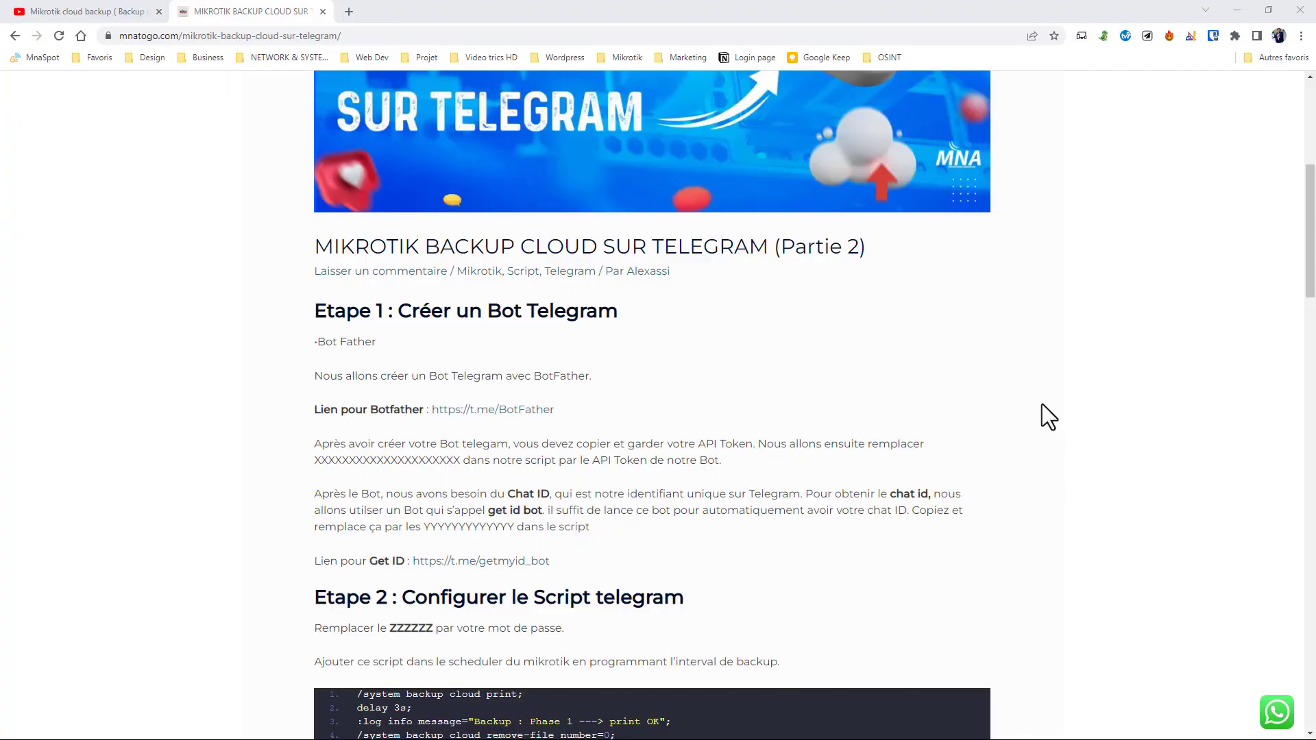
- Look through the article's bot creation instructions, backup script, scheduler example and sample Telegram notifications
scroll(1034, 396, down, 10)
scroll(1034, 397, down, 12)
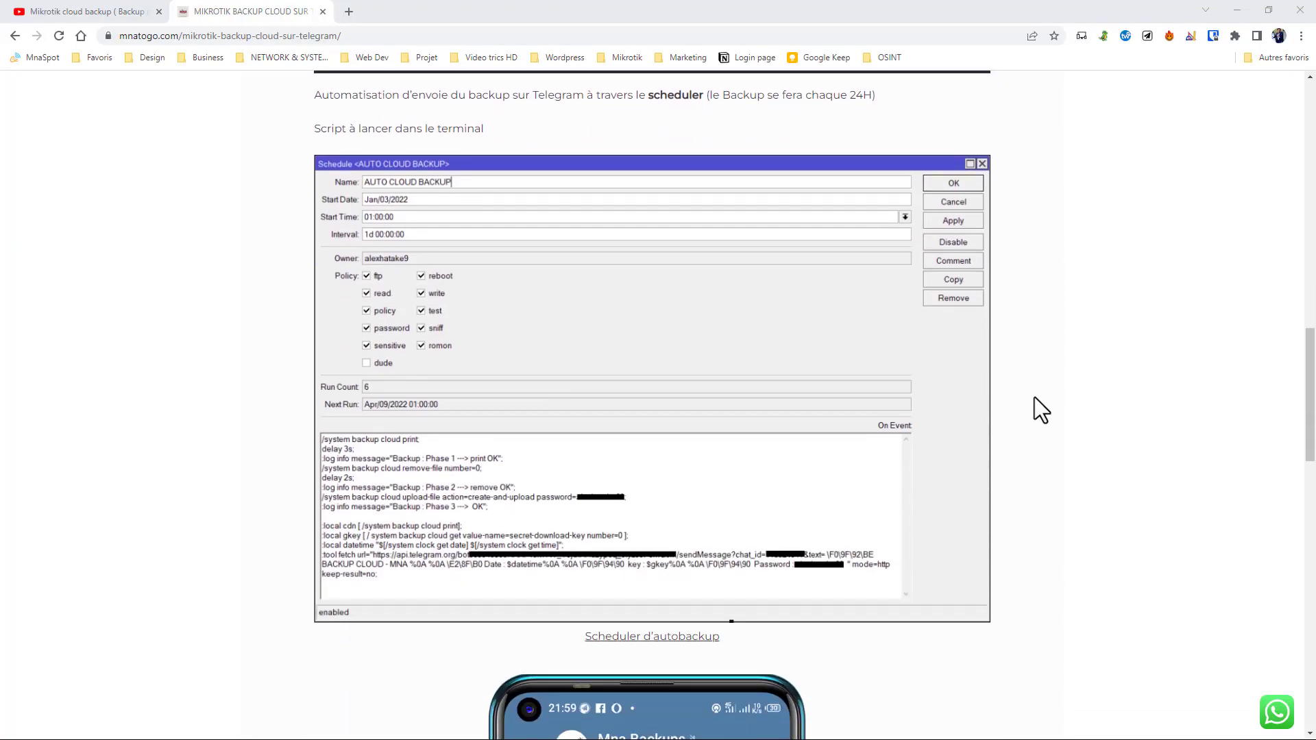
scroll(1029, 402, down, 8)
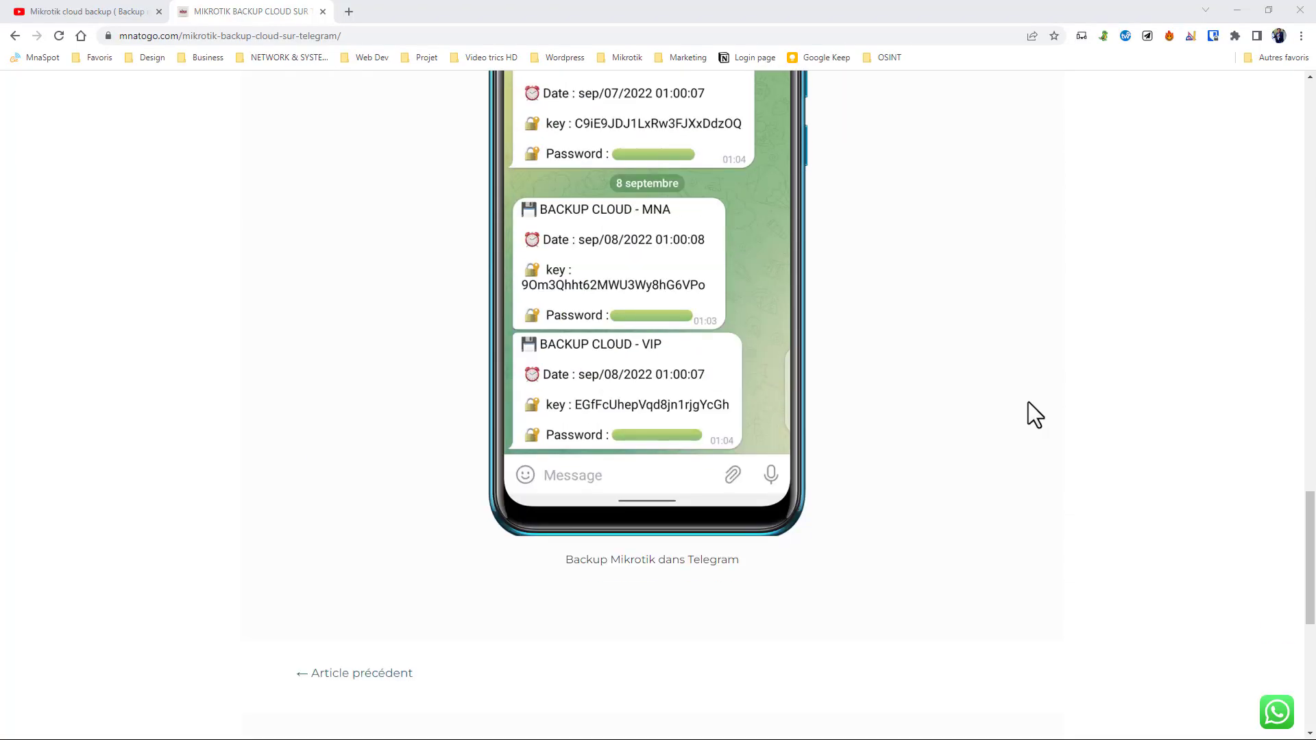
scroll(1024, 401, up, 9)
scroll(1023, 401, up, 15)
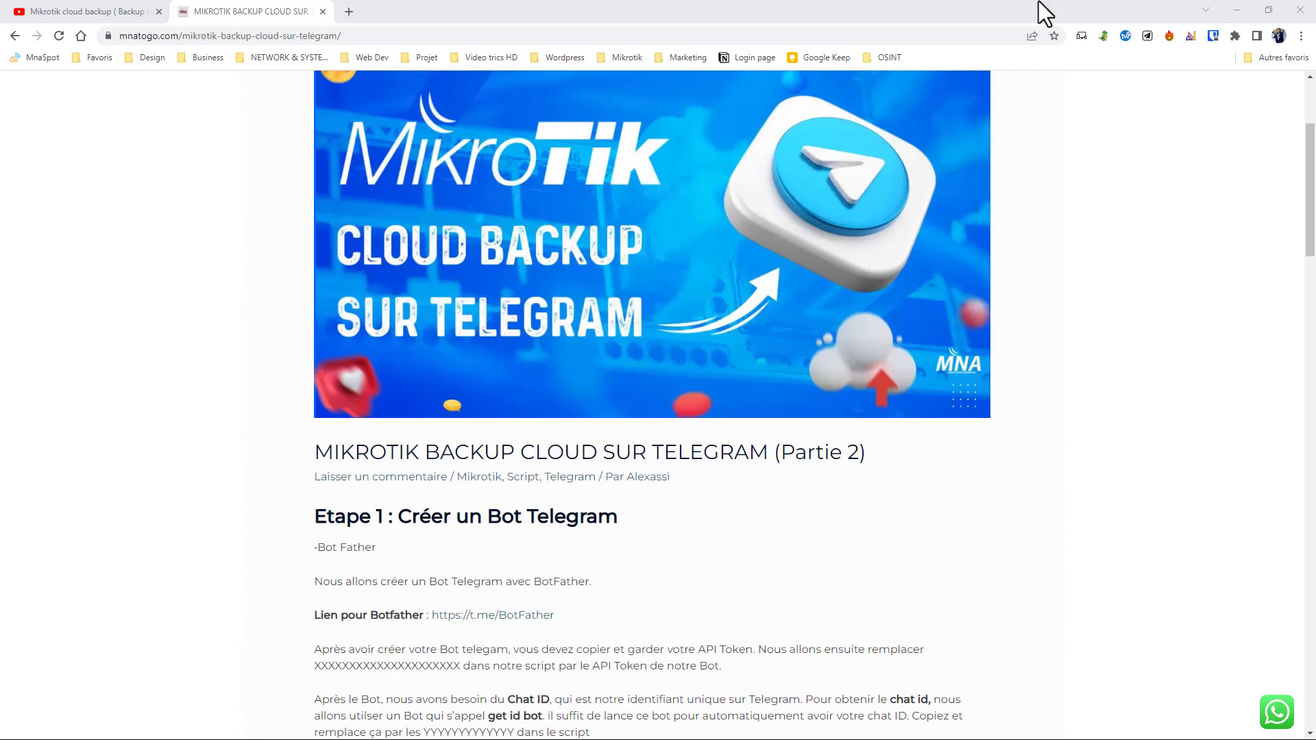
scroll(952, 163, down, 5)
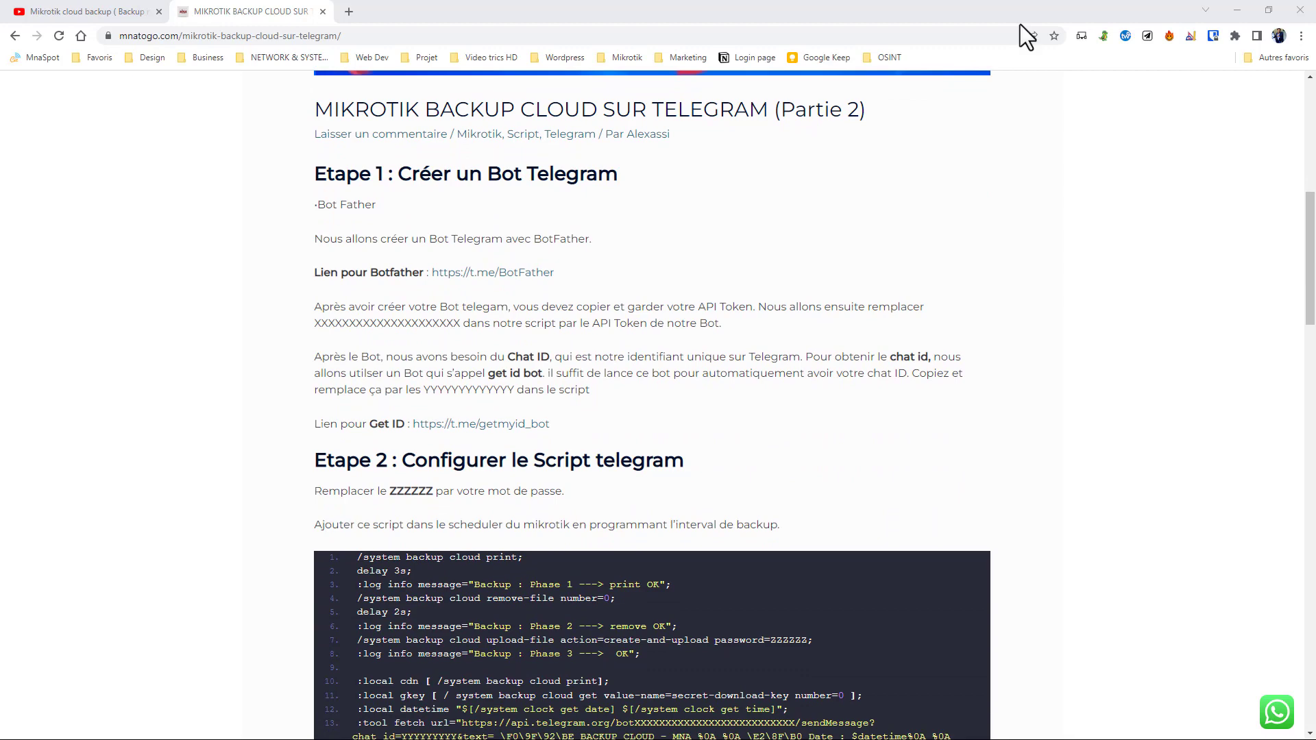
- Switch to Telegram and search for botfather
key(super)
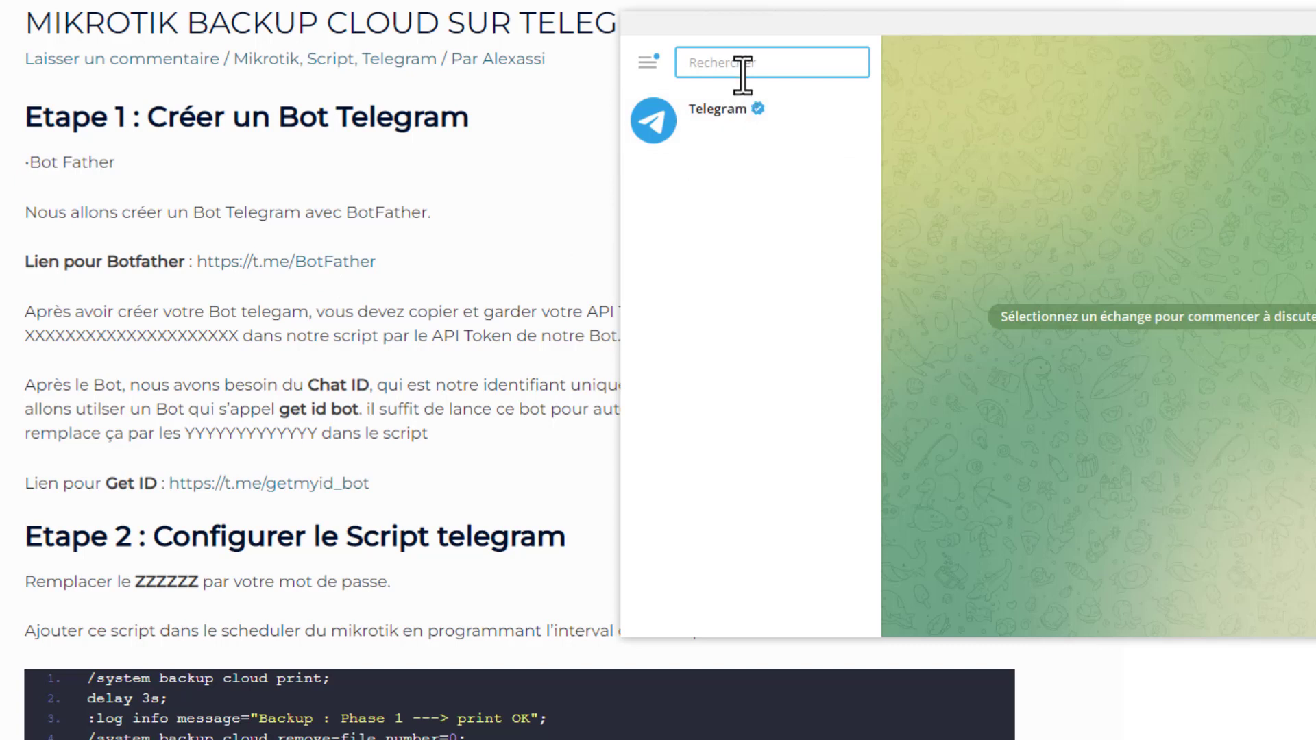
text(bot)
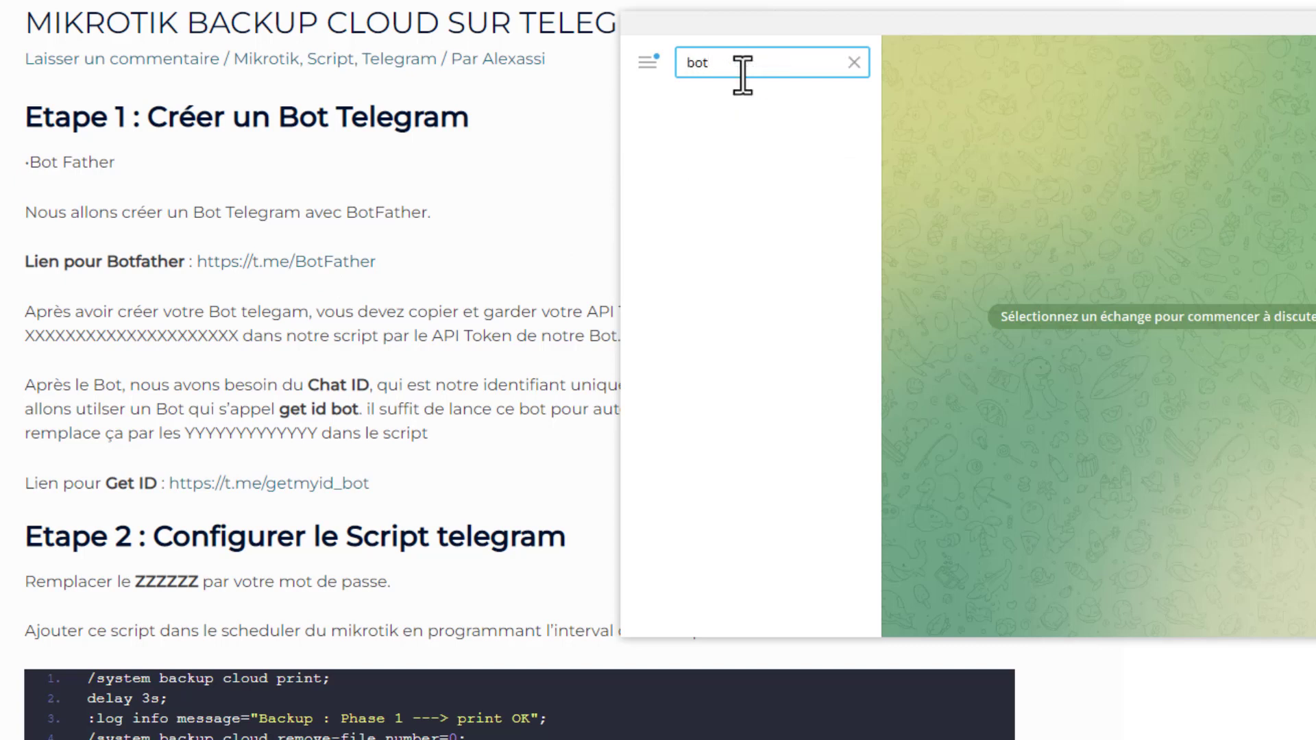
text(her)
key(BackSpace)
key(BackSpace)
key(BackSpace)
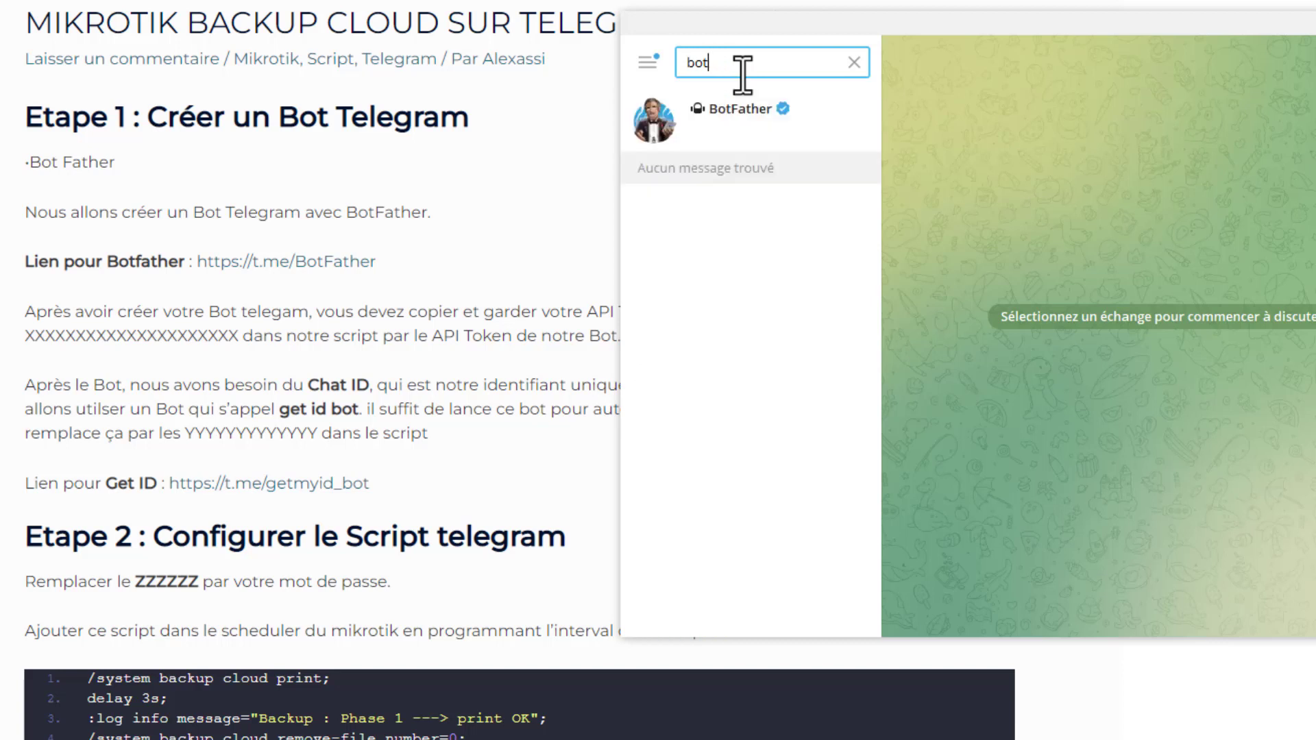
text(father)
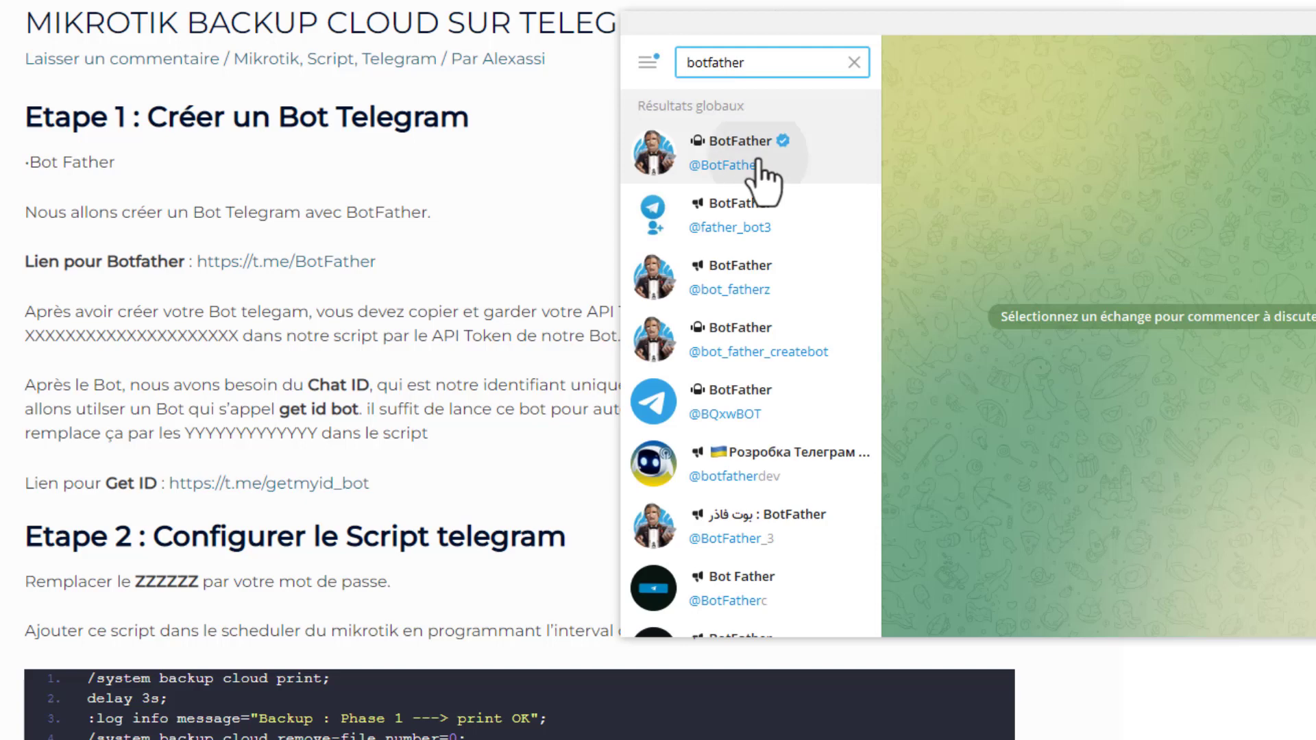
click(758, 168)
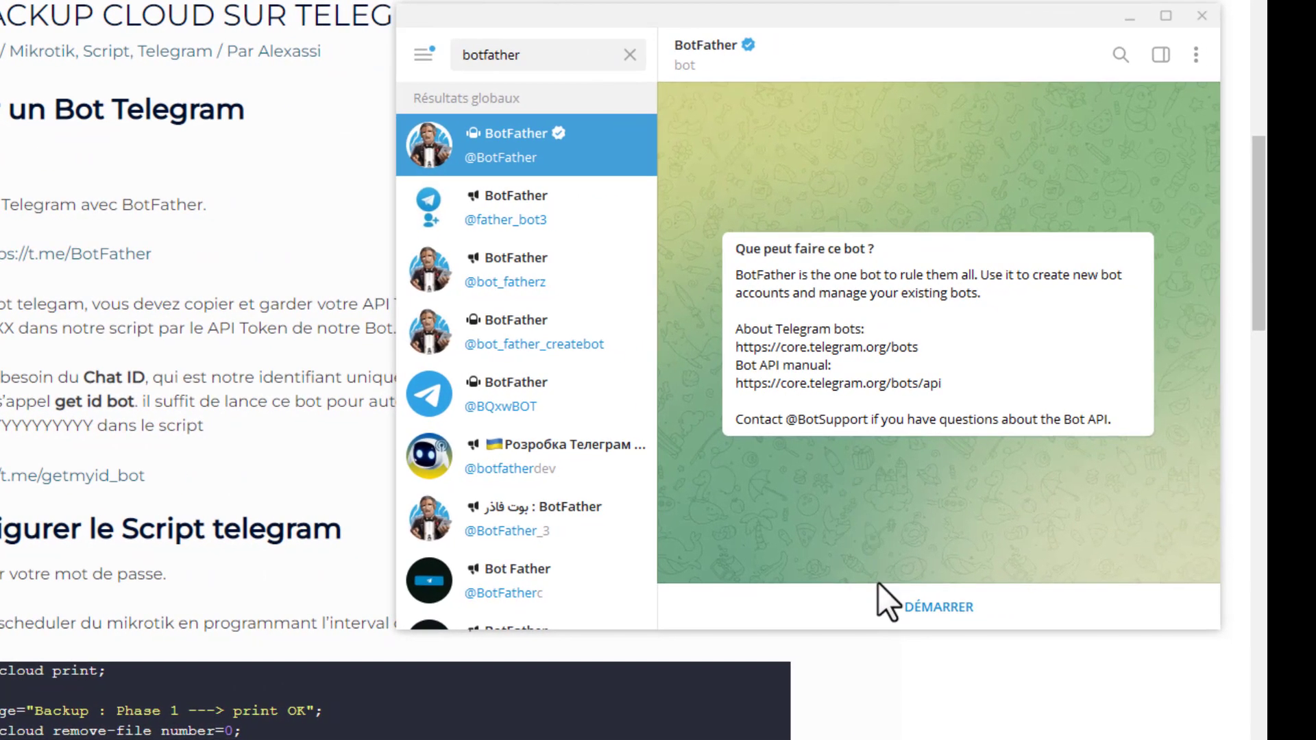
click(906, 610)
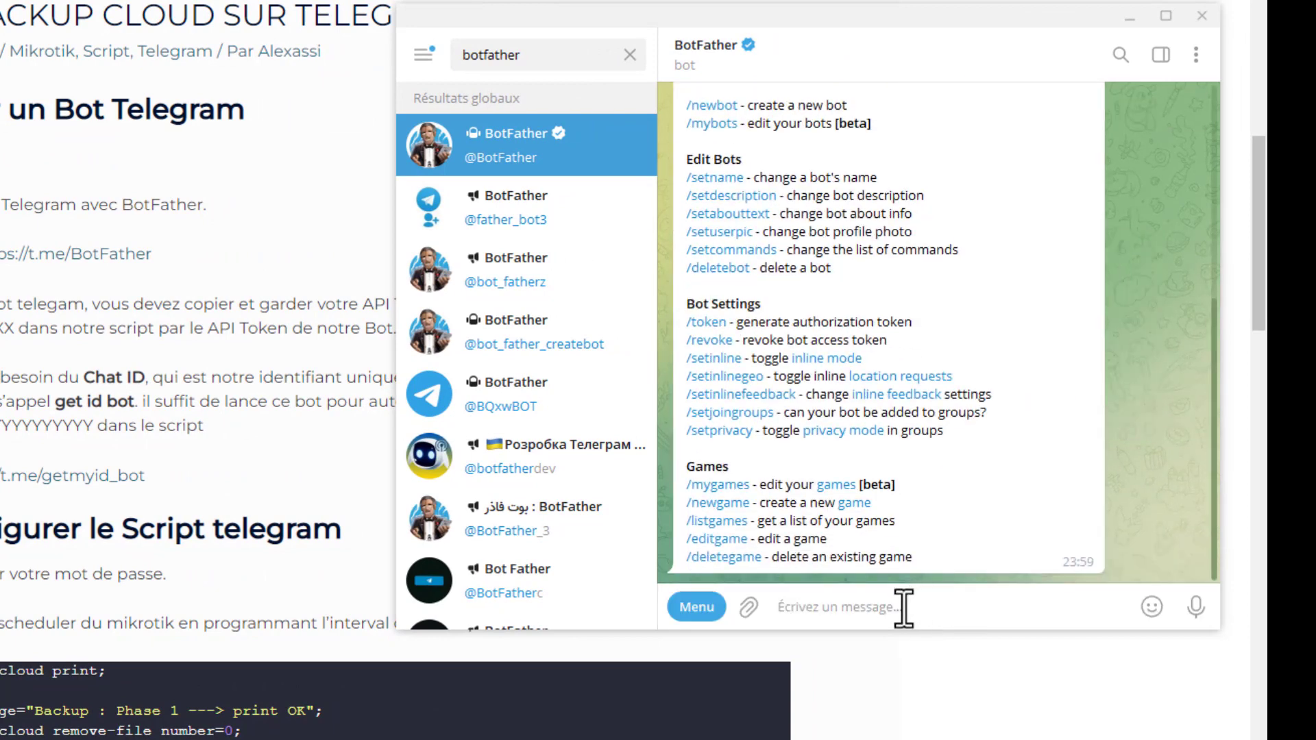
click(693, 610)
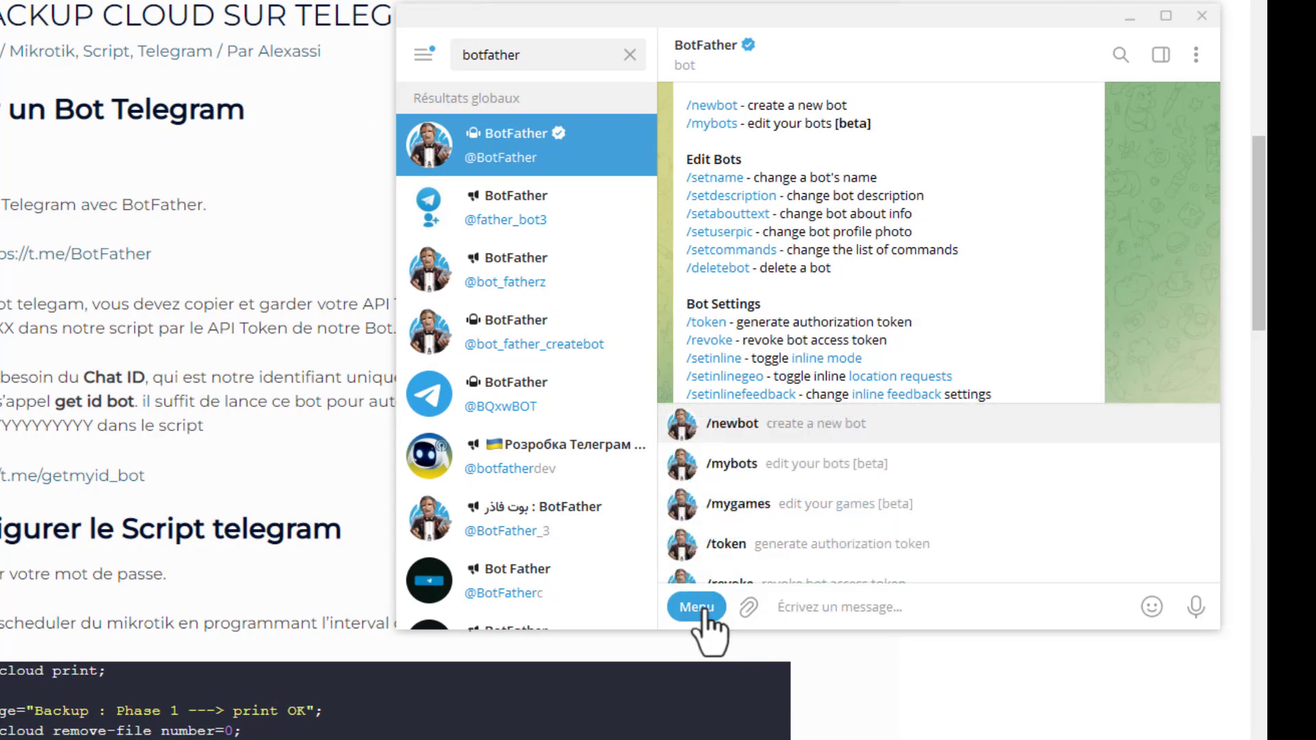
click(739, 422)
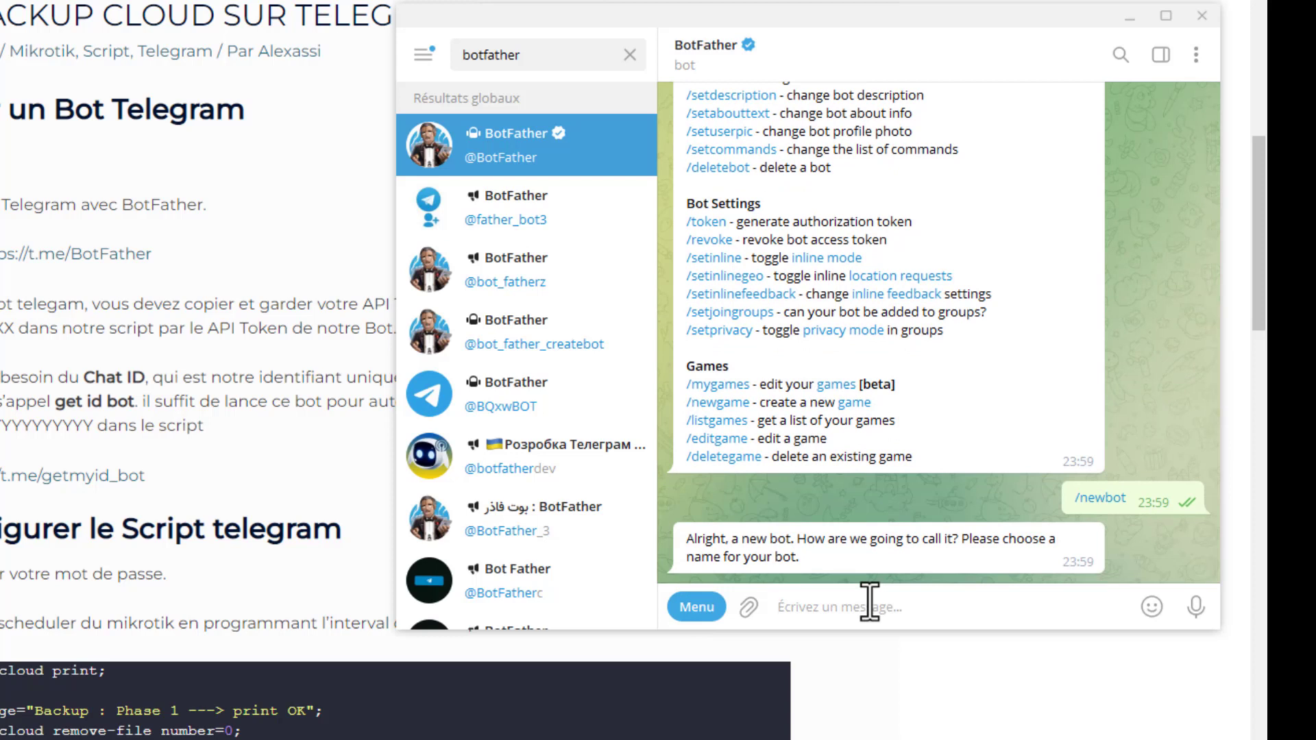
text(backupalex)
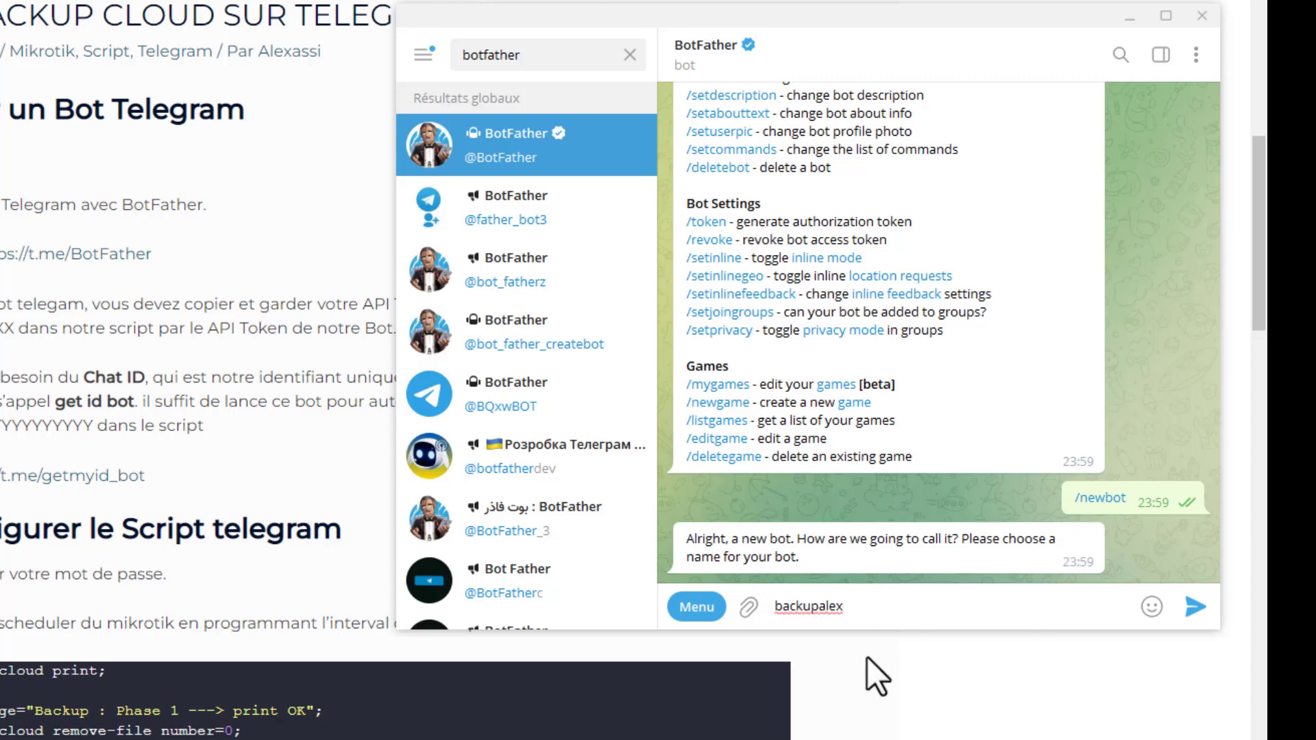
key(Return)
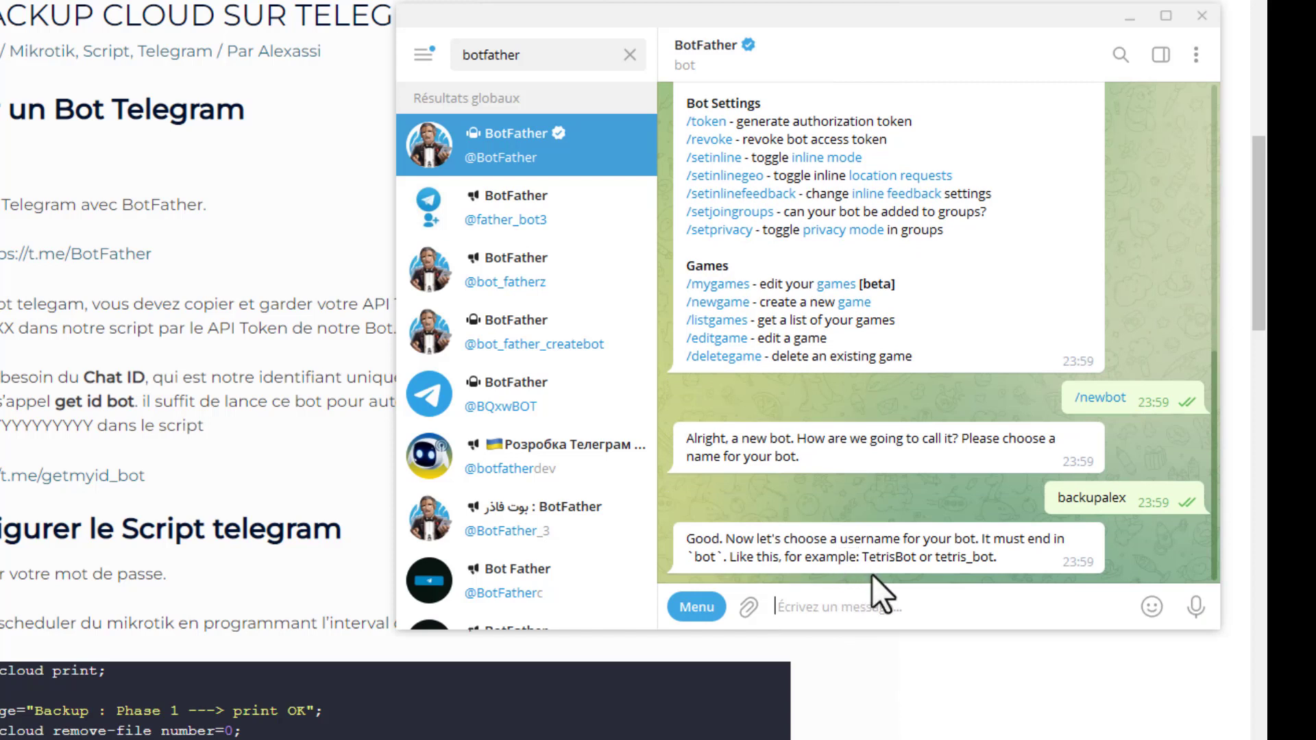
- Try to register backupalexbat as the new bot's username
text(bac)
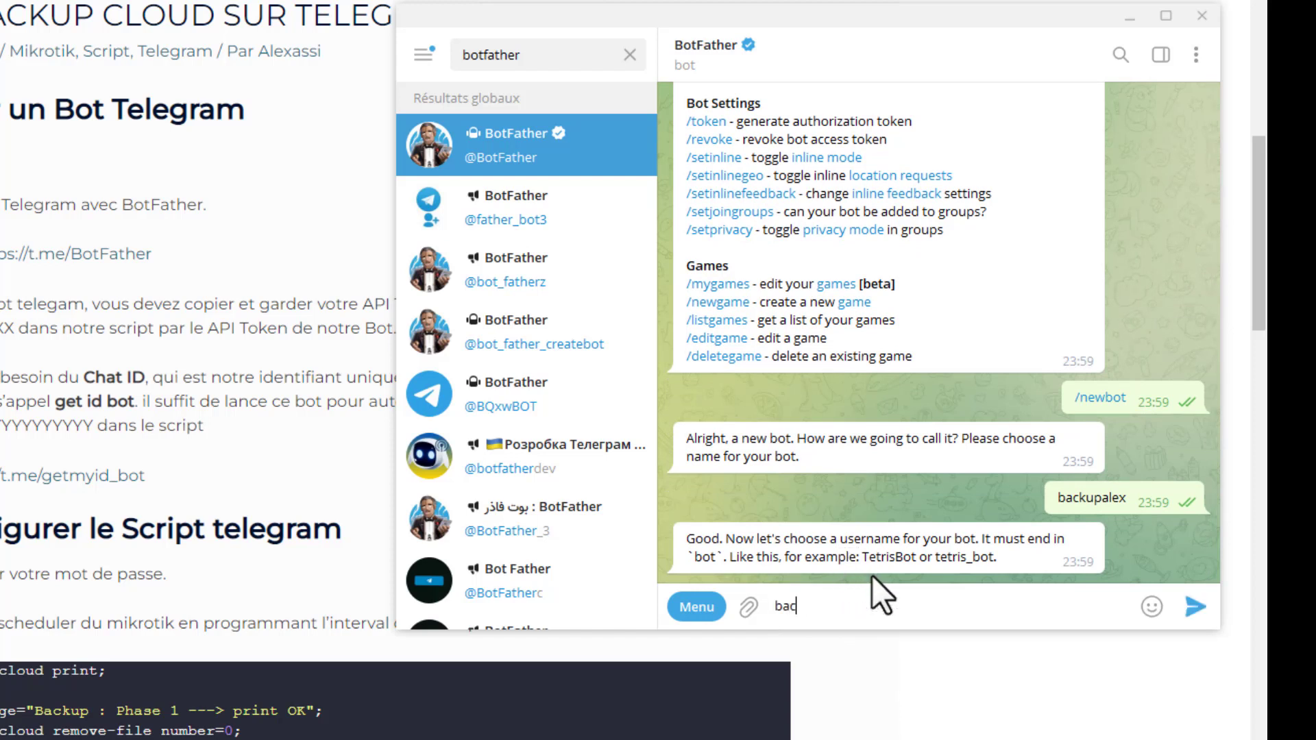
text(kupalex)
text(bat)
key(Return)
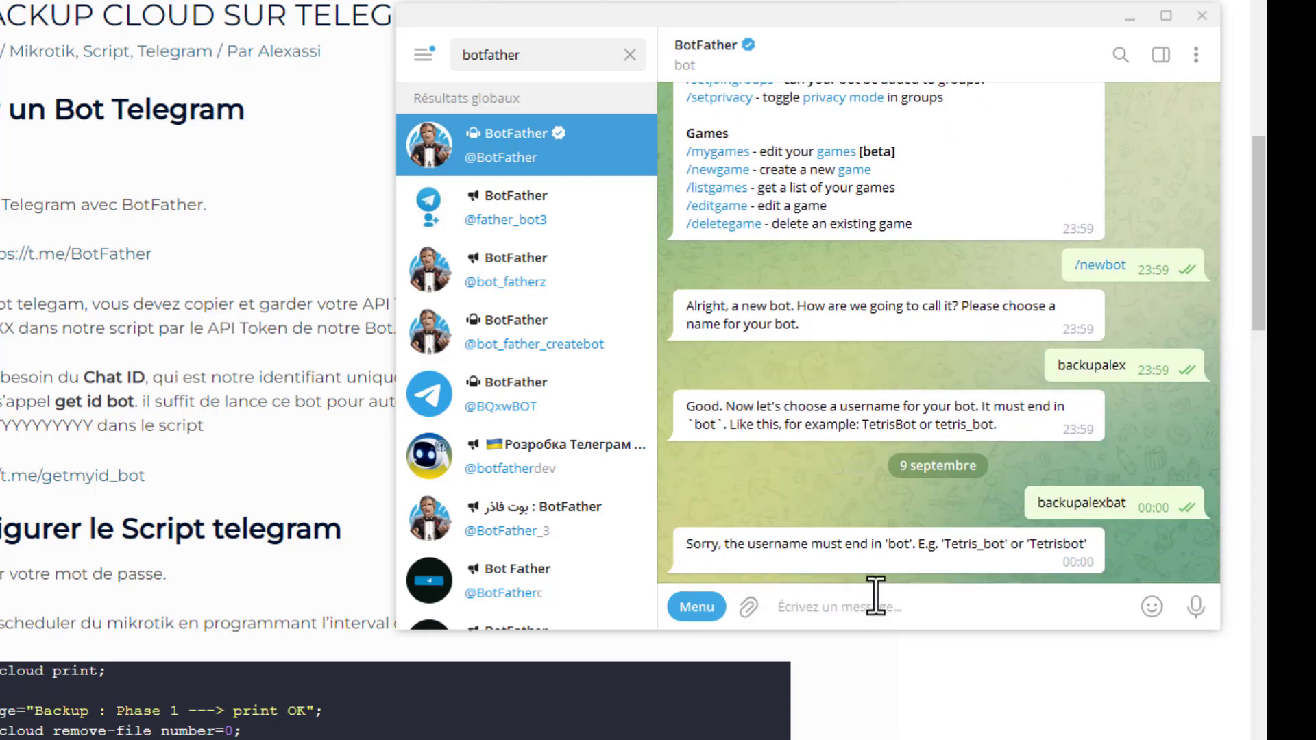
- Reuse the previously sent username, correct its ending and submit it to BotFather as backupalexbot
double_click(1092, 493)
click(1190, 561)
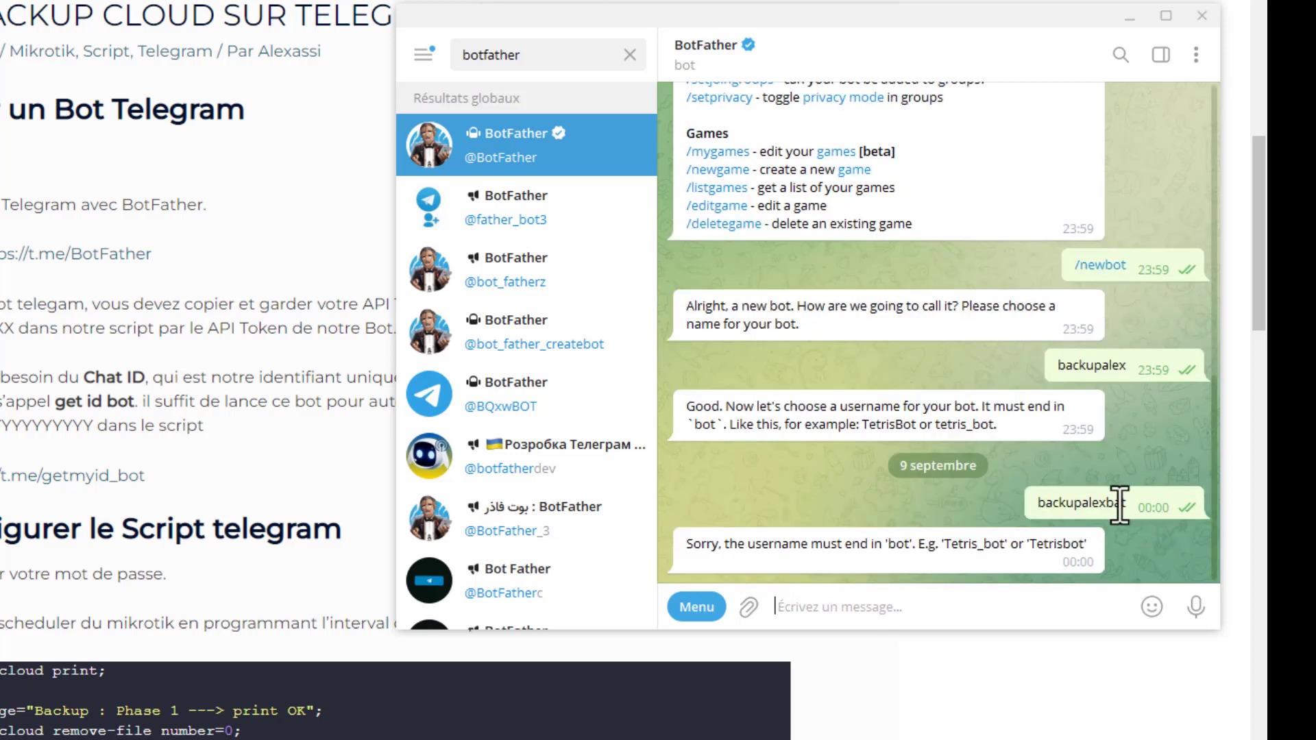
double_click(1120, 506)
key(ctrl+c)
click(981, 598)
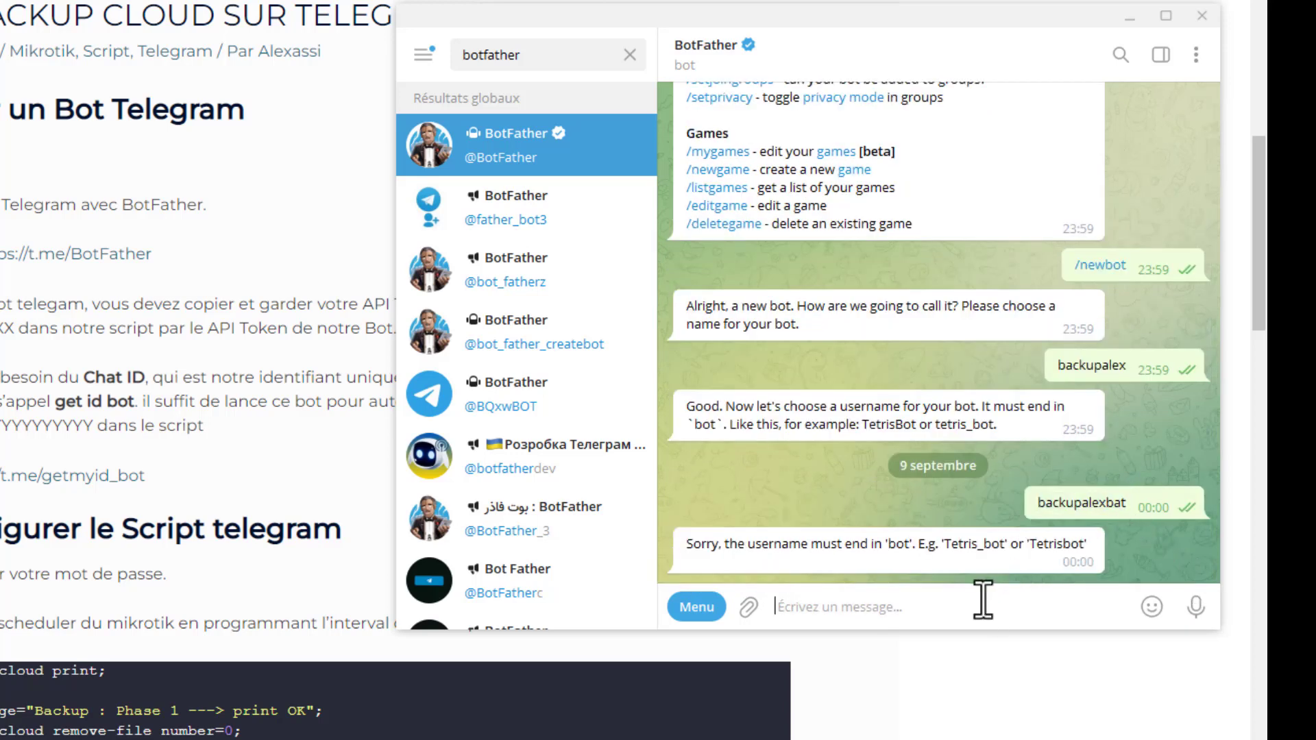
key(ctrl+v)
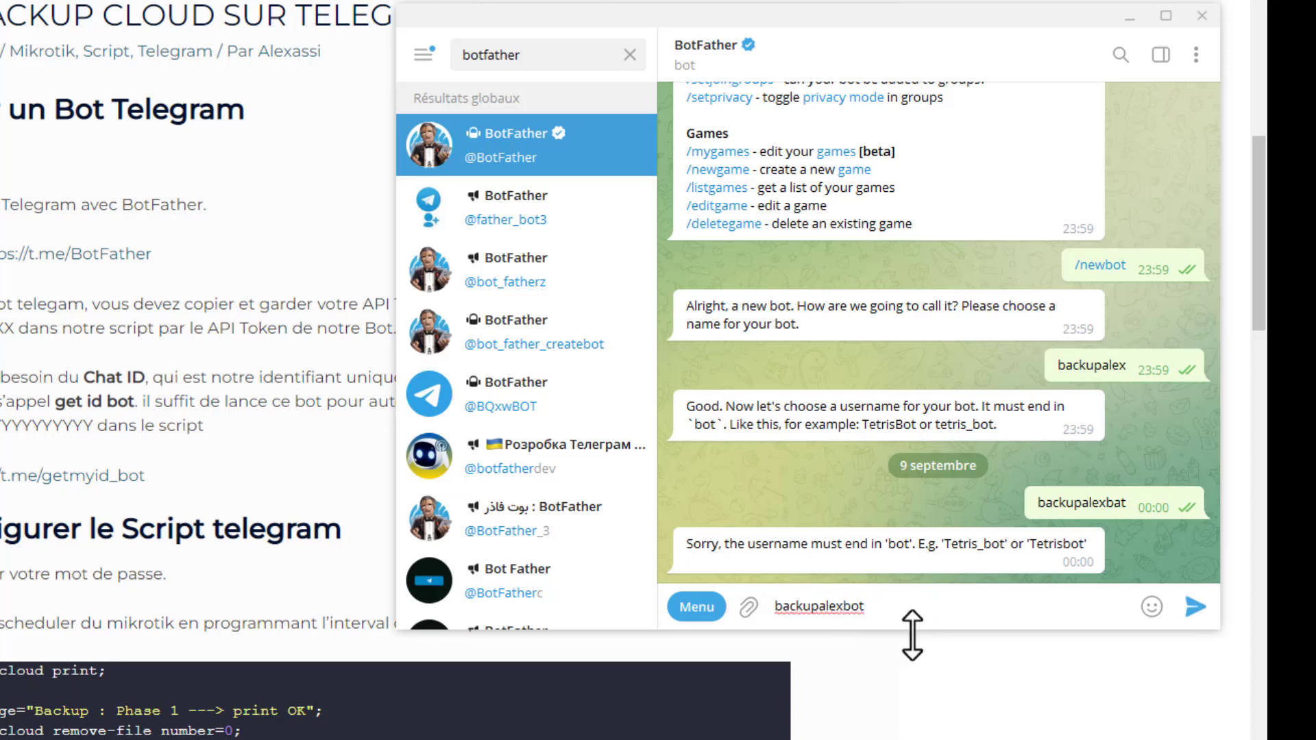
key(Return)
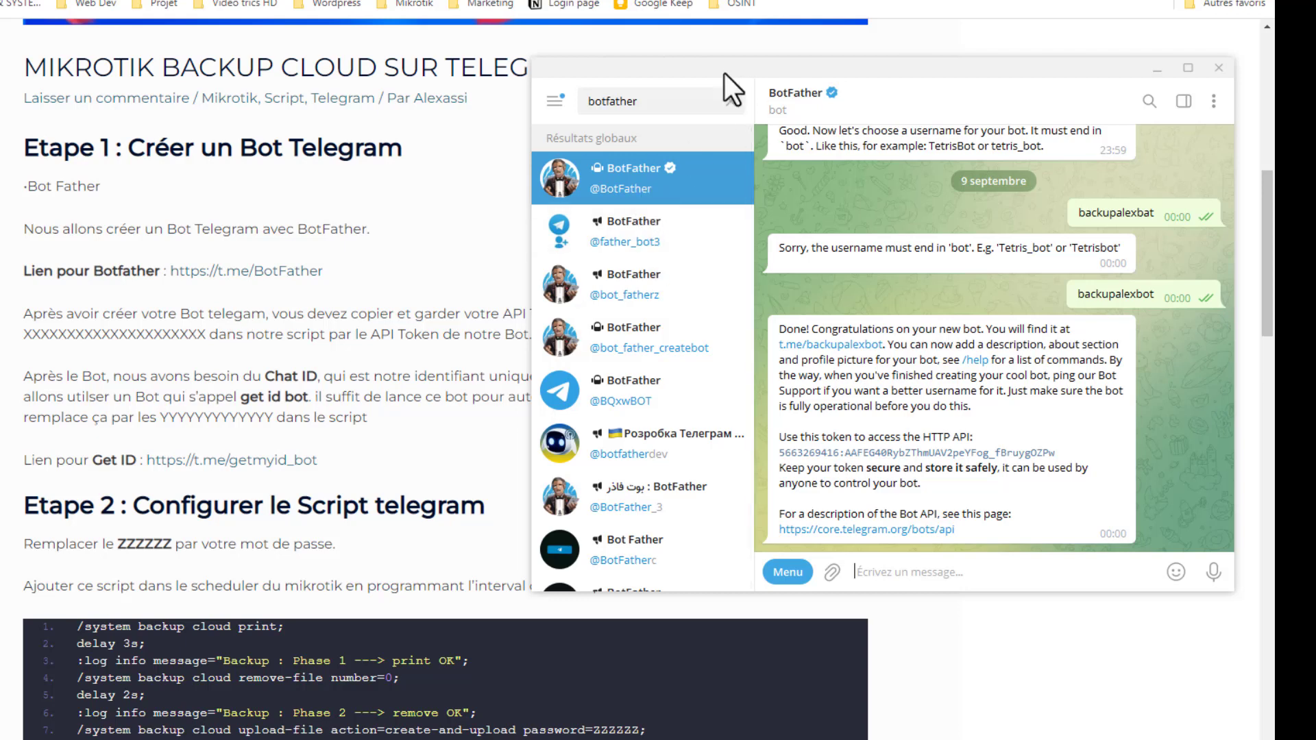
- Copy the new bot's API token from BotFather's reply and paste it into an untitled Visual Studio Code file
drag(725, 72, 769, 371)
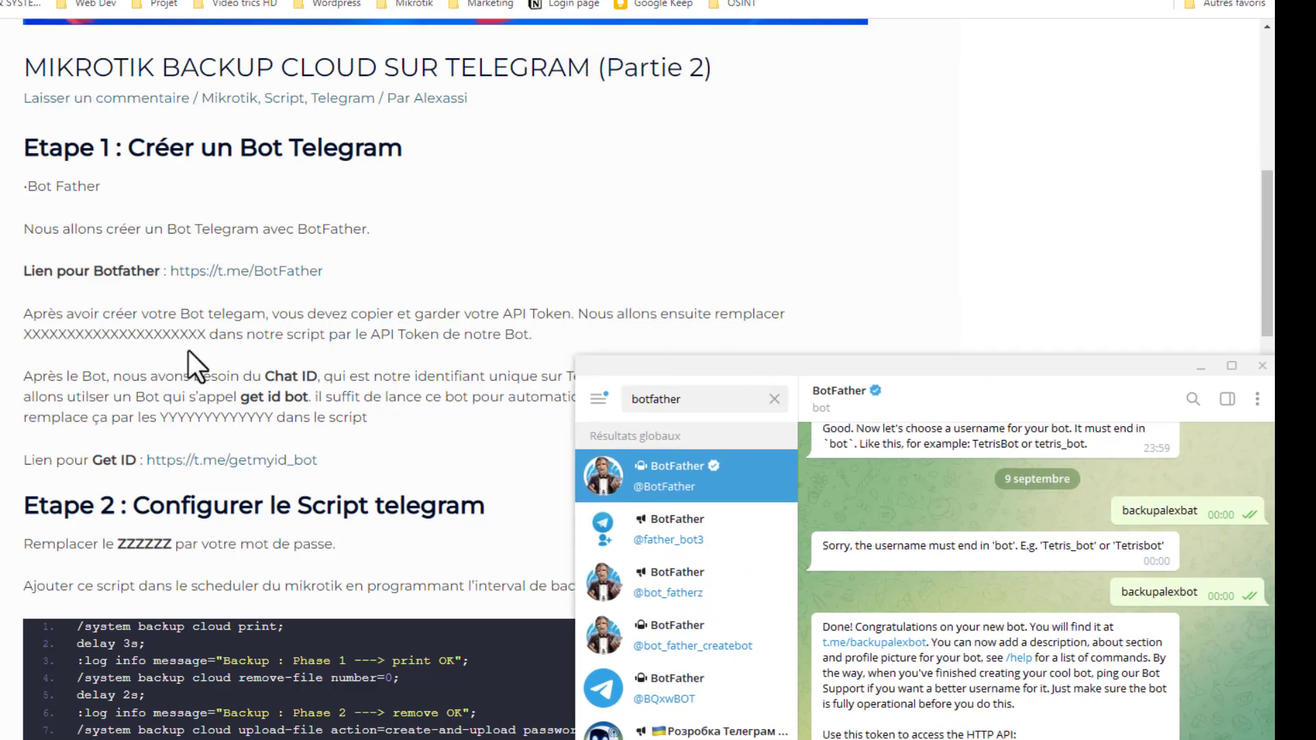
drag(743, 360, 668, 138)
click(813, 531)
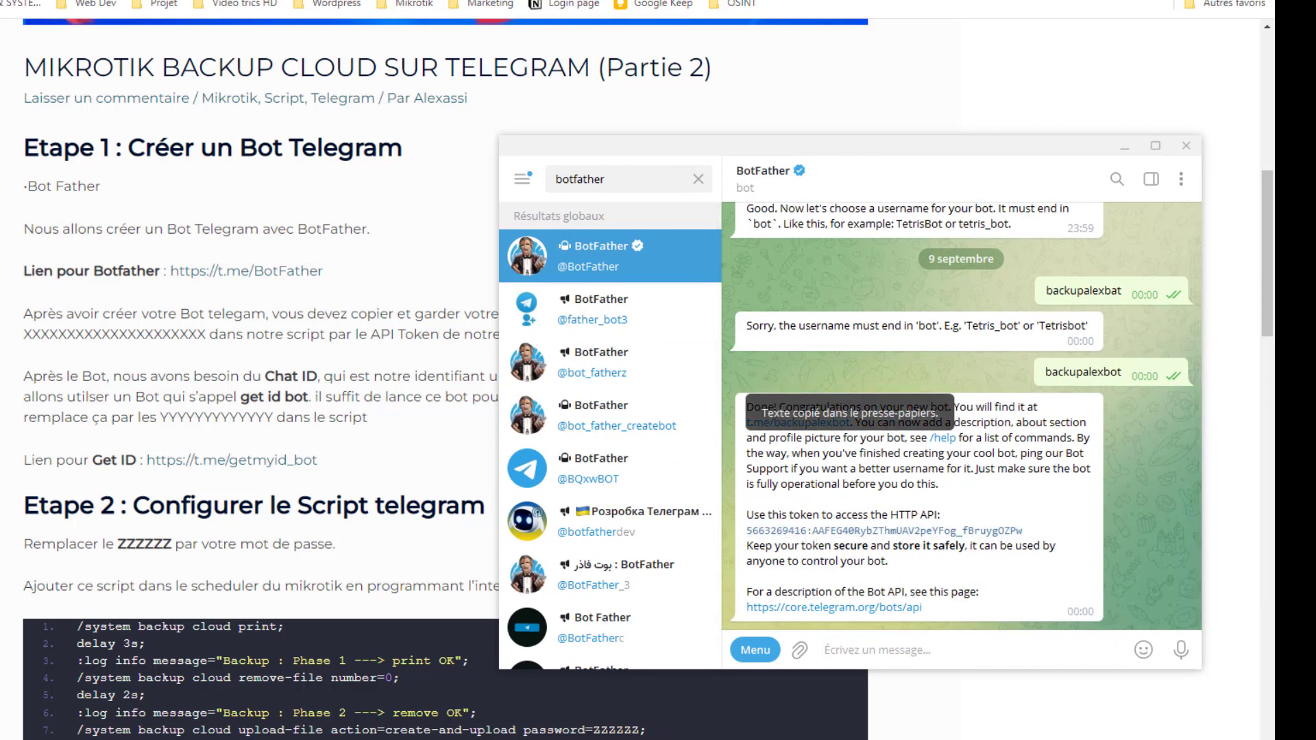
drag(1274, 191, 35, 140)
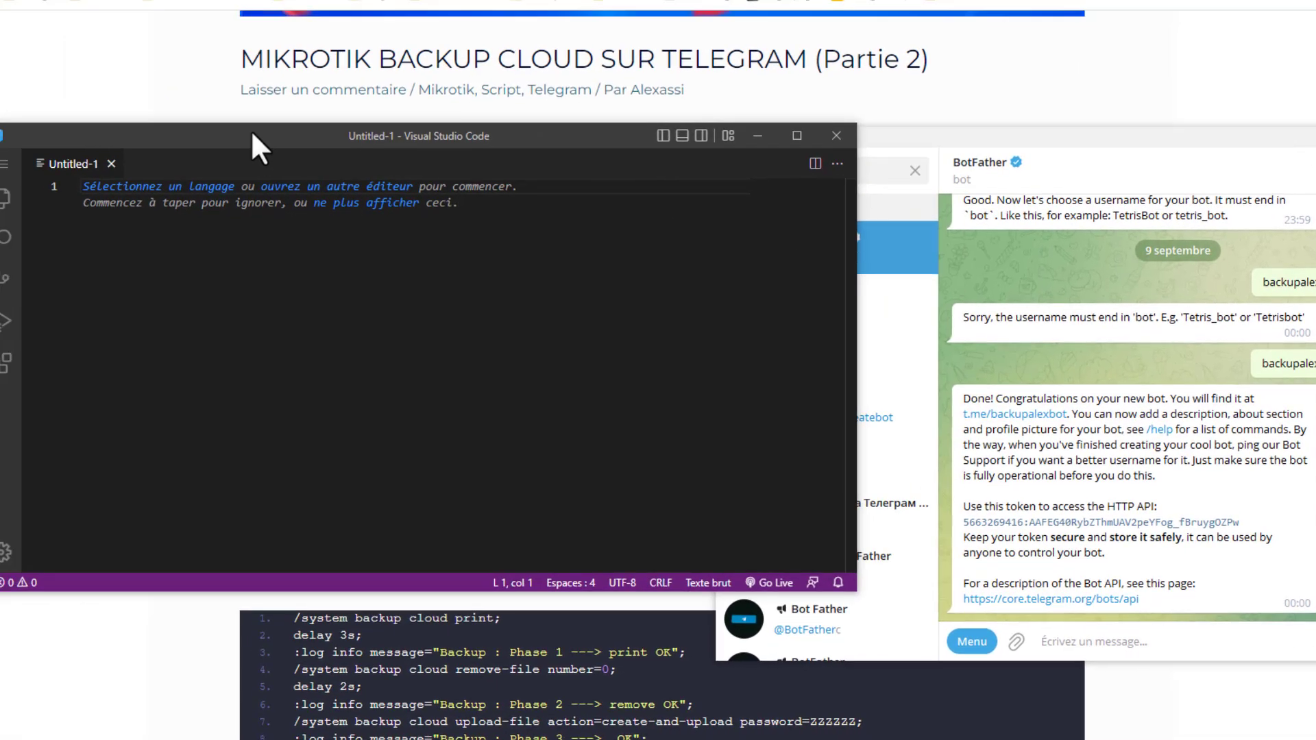
drag(251, 129, 210, 76)
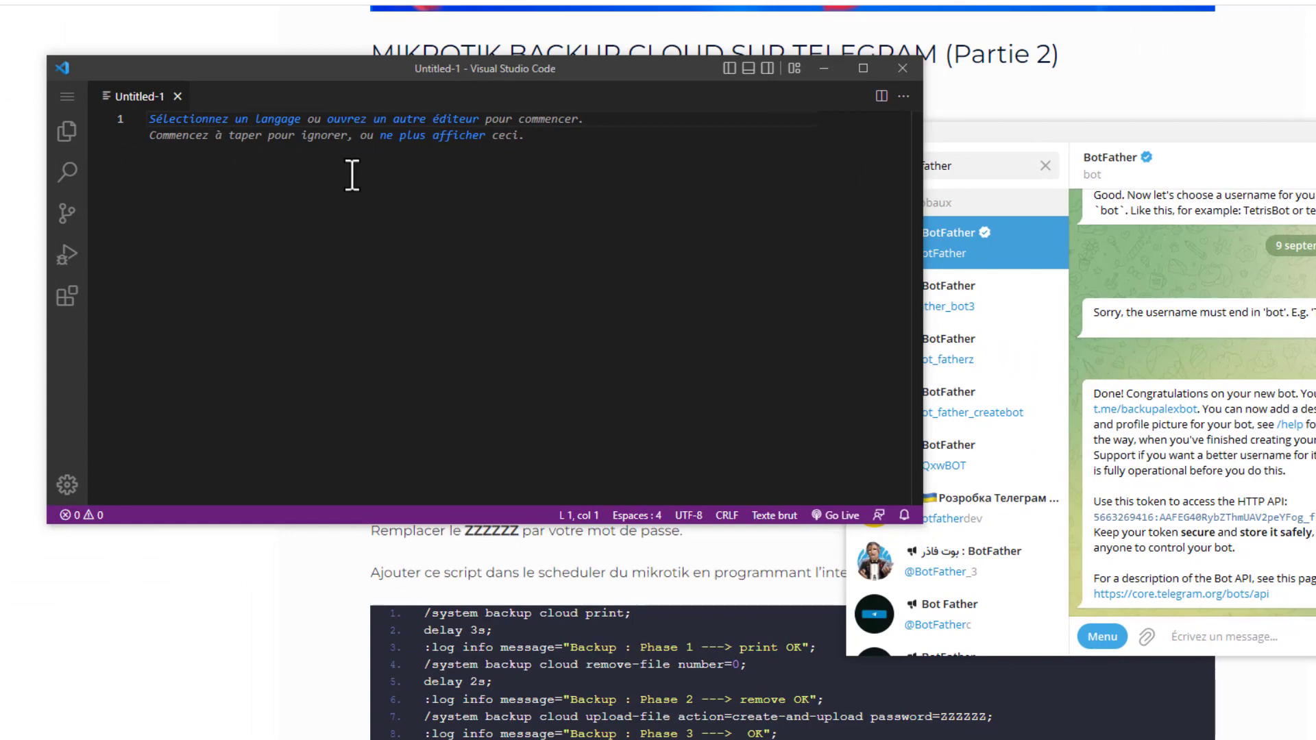
key(ctrl+v)
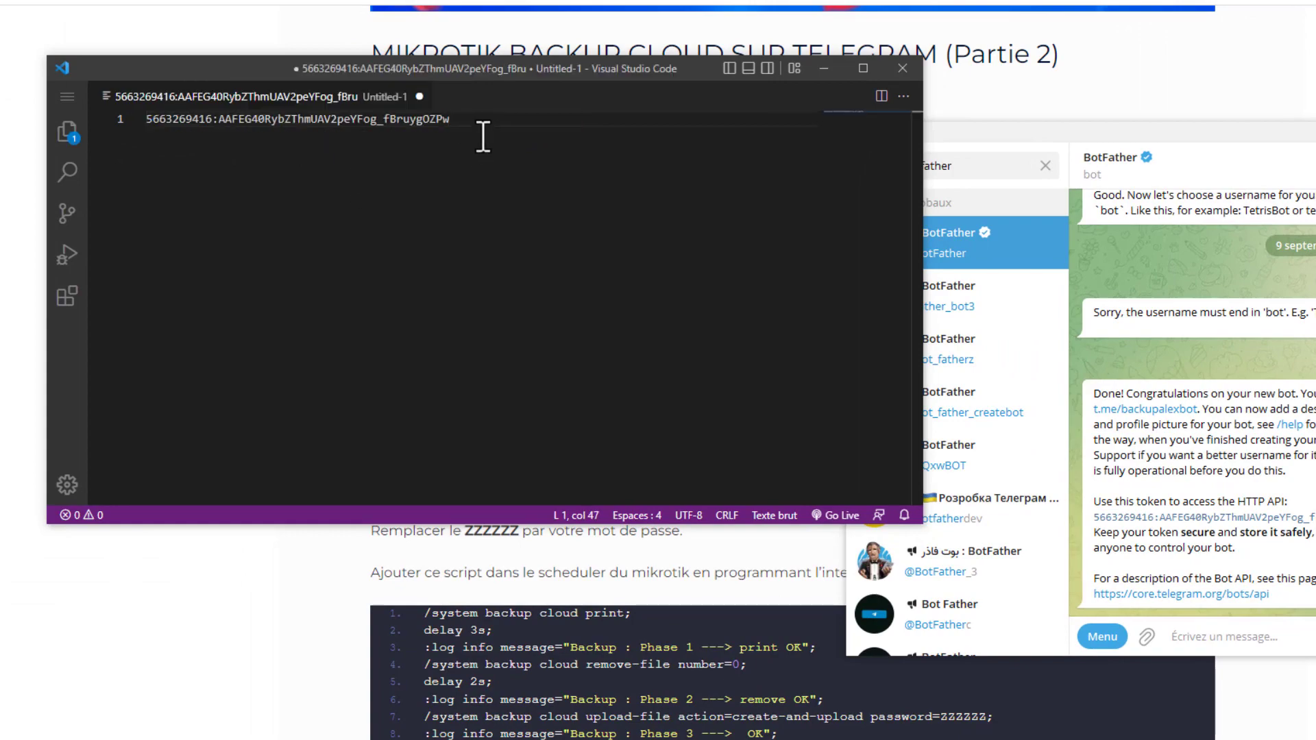
drag(504, 65, 507, 64)
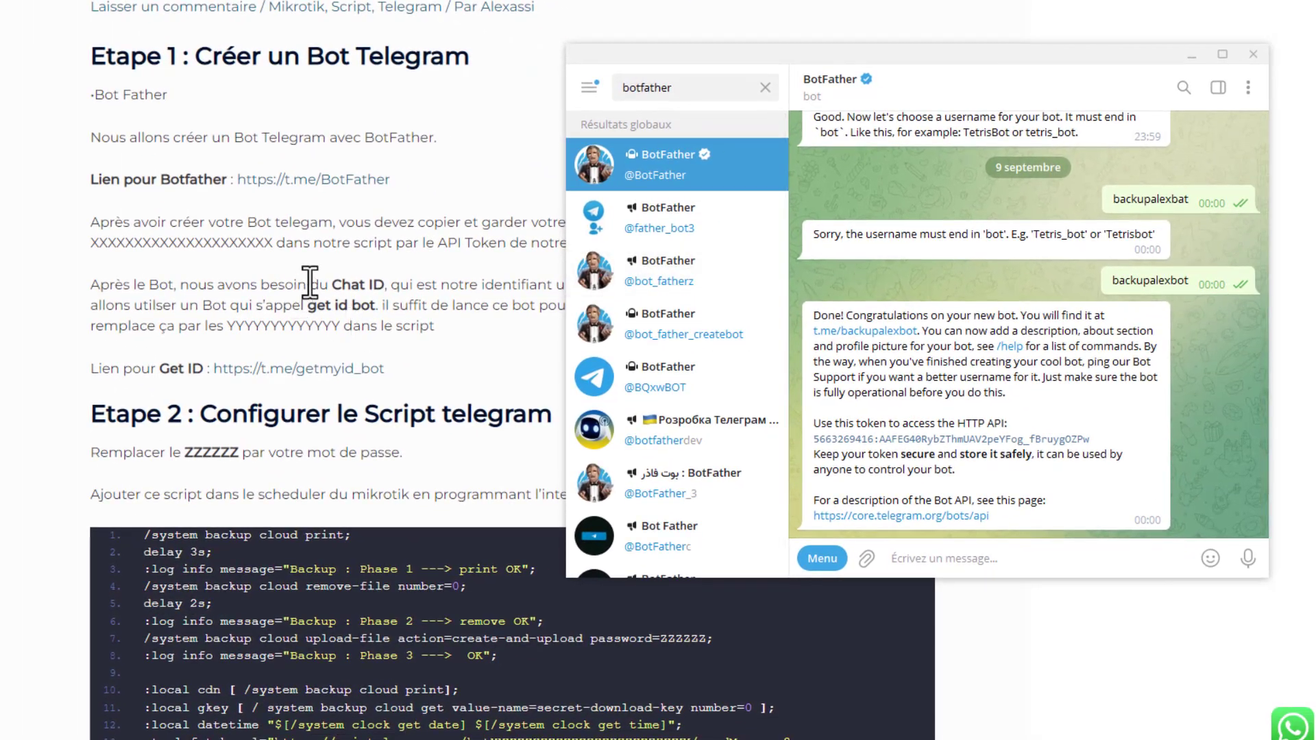
- Return to the article and read how the API token and chat ID replace the placeholders in the script
click(309, 282)
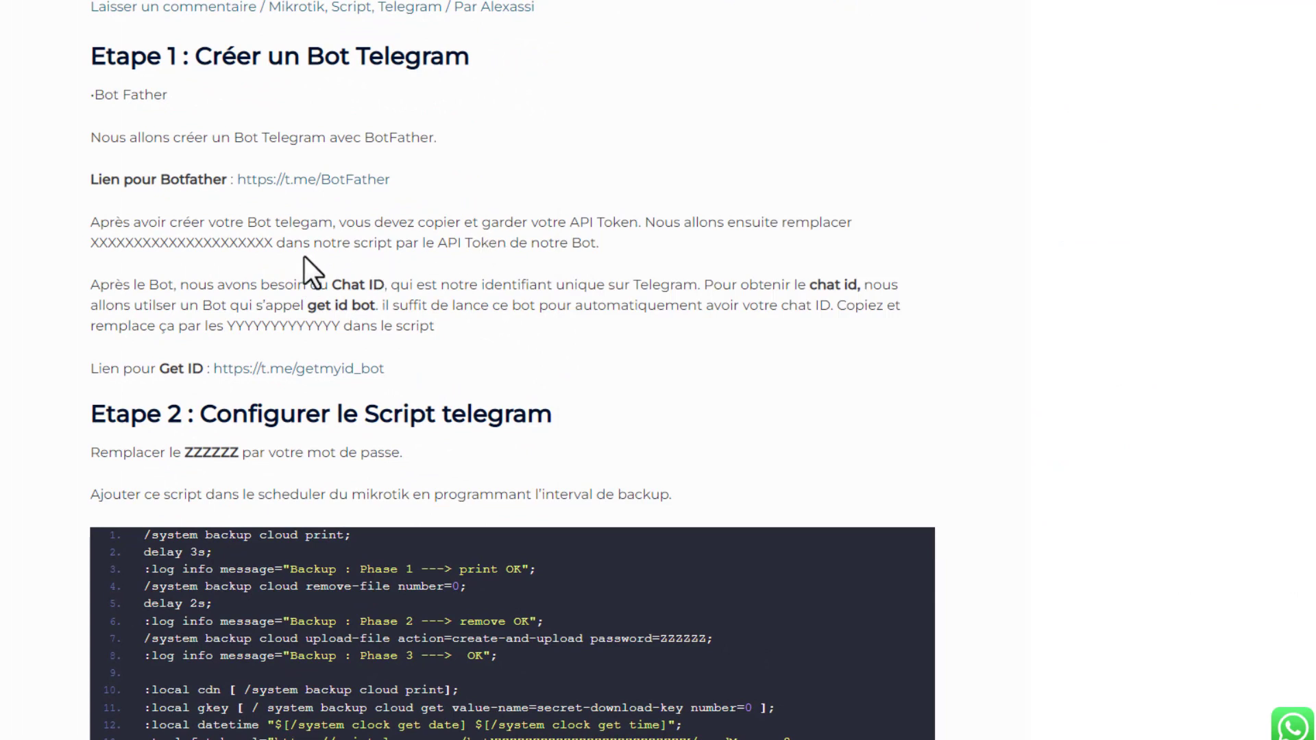
drag(100, 243, 285, 248)
drag(447, 246, 498, 246)
click(170, 243)
scroll(114, 259, down, 1)
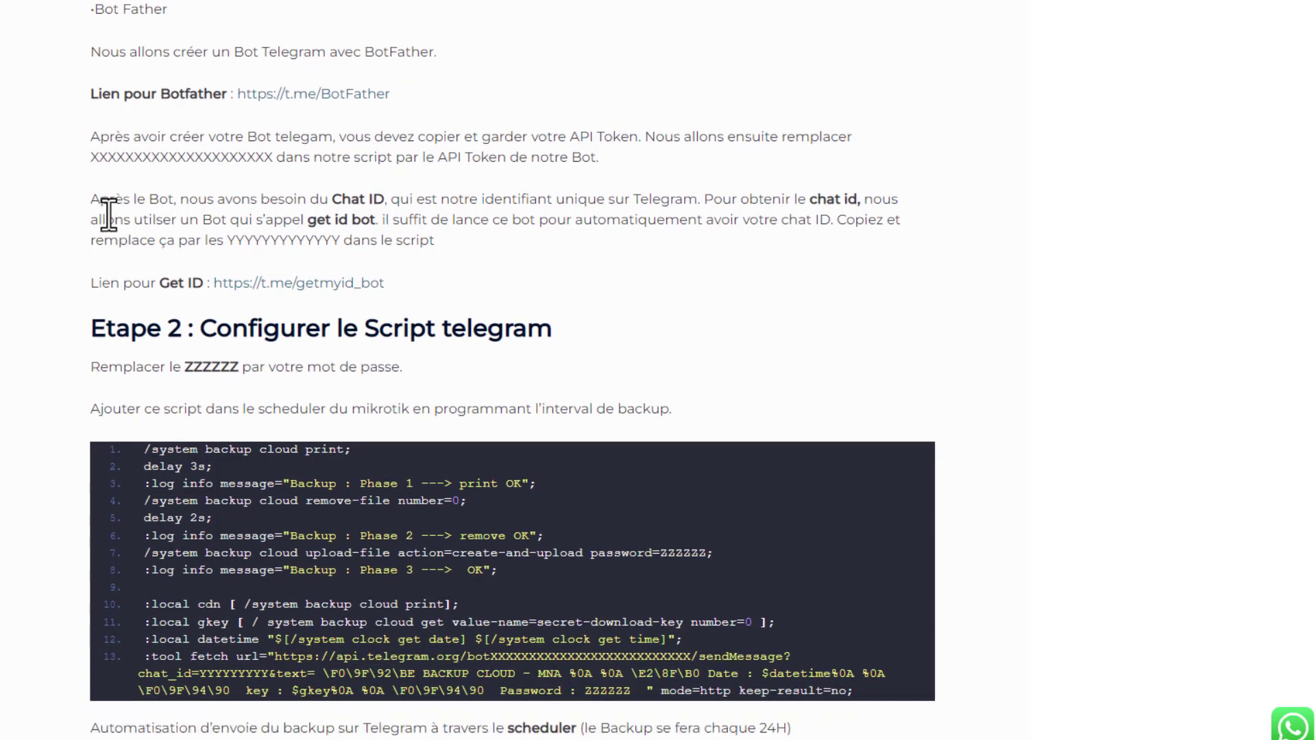
drag(91, 199, 450, 242)
click(357, 229)
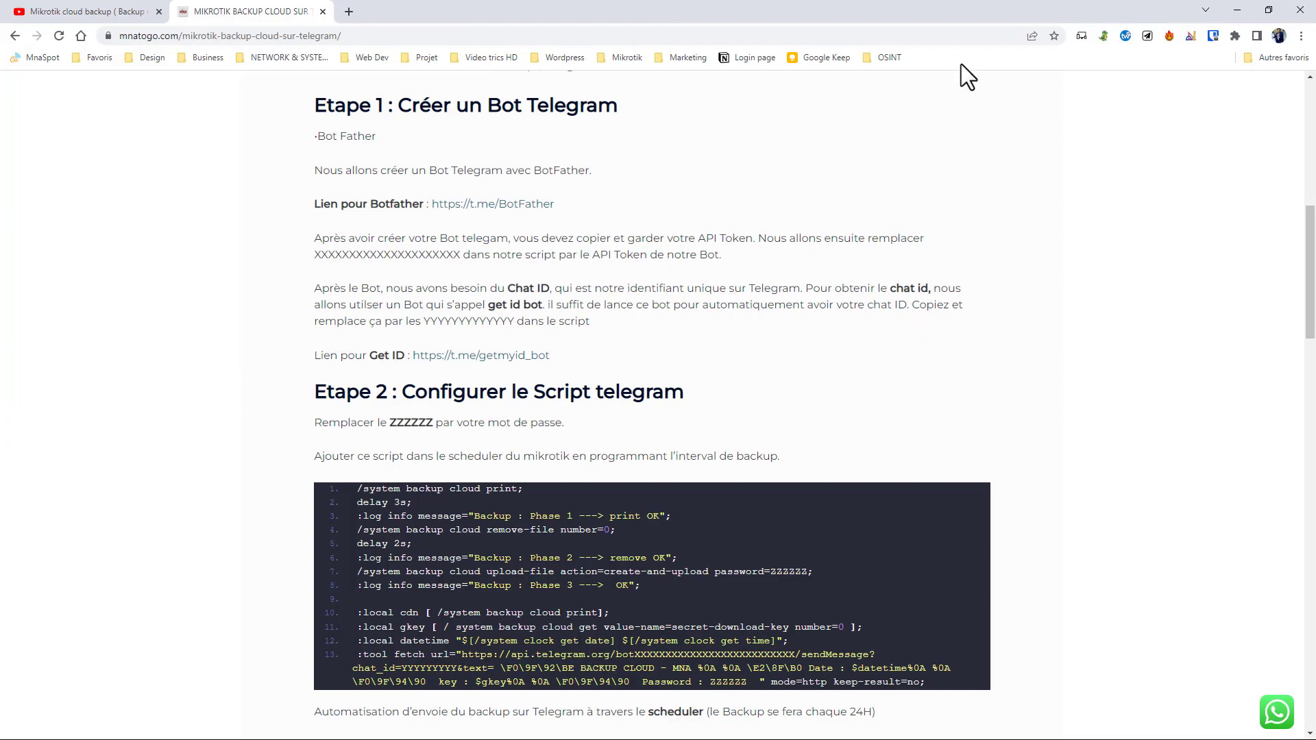
key(super)
click(992, 14)
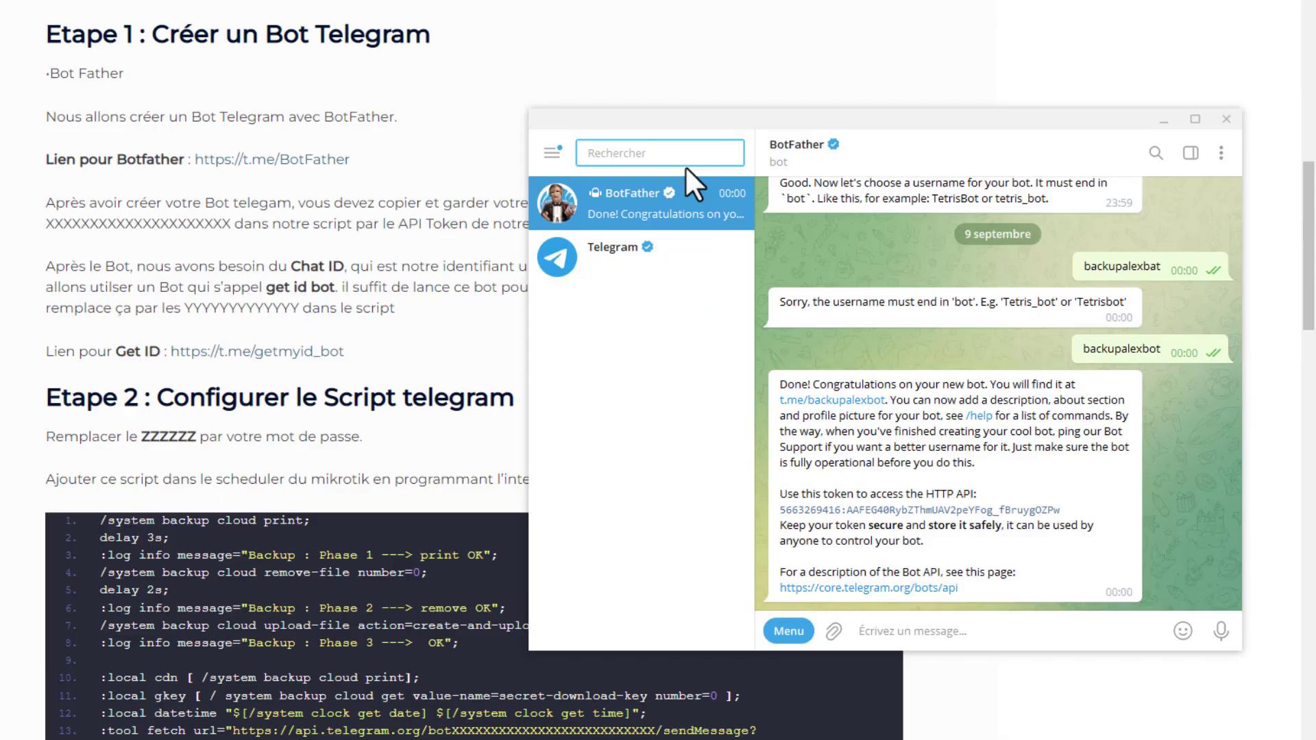
text(get )
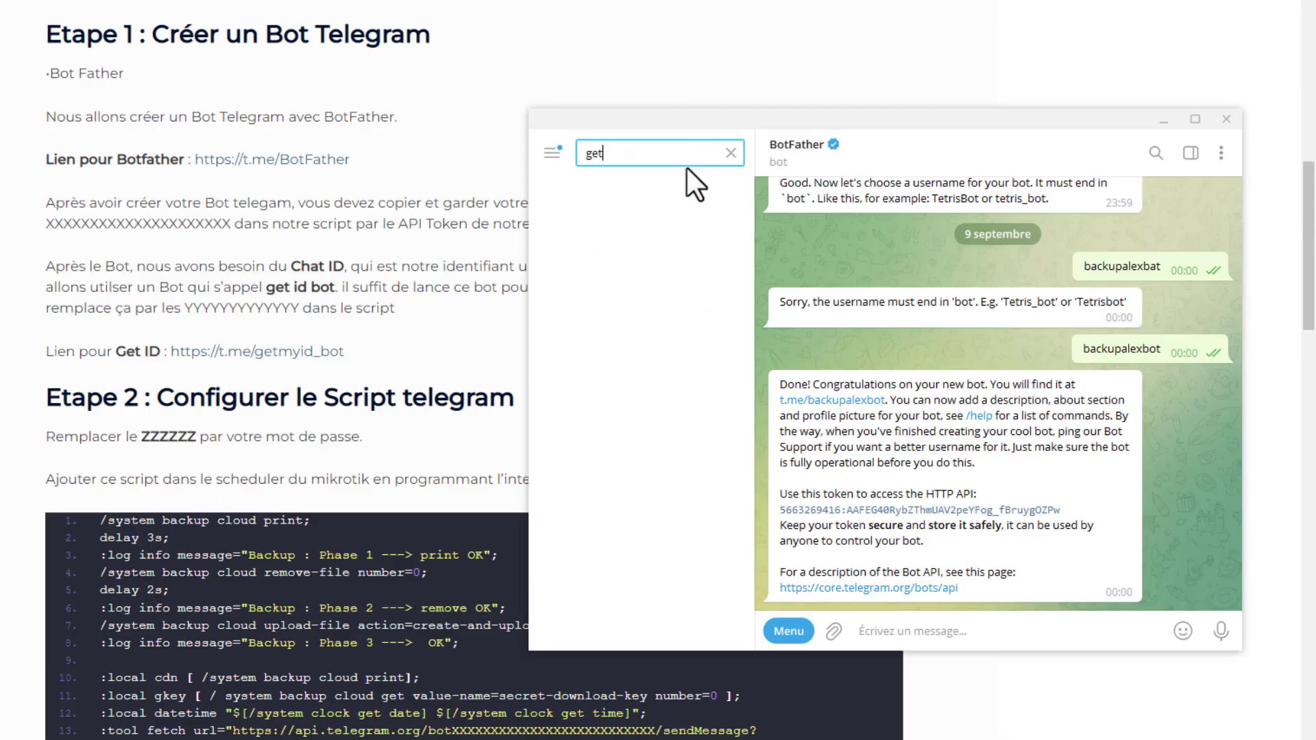
text(my id)
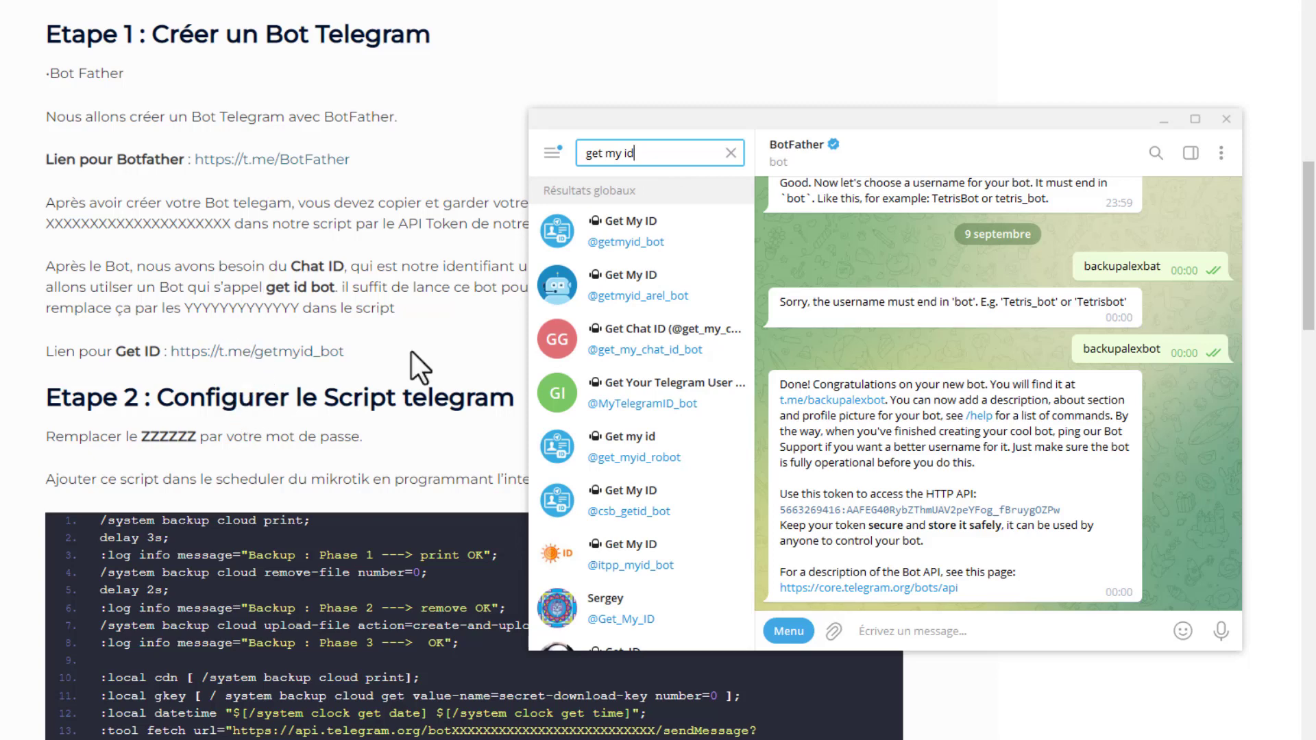
click(634, 251)
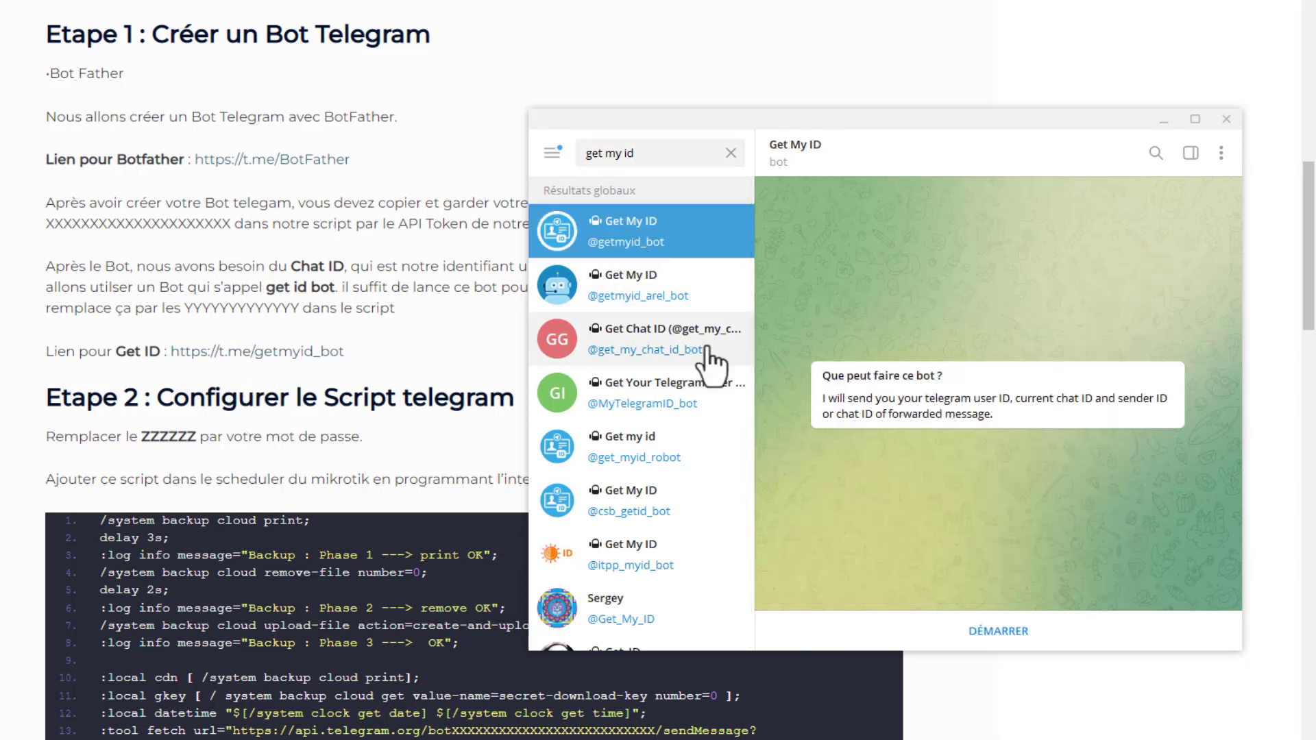
click(995, 632)
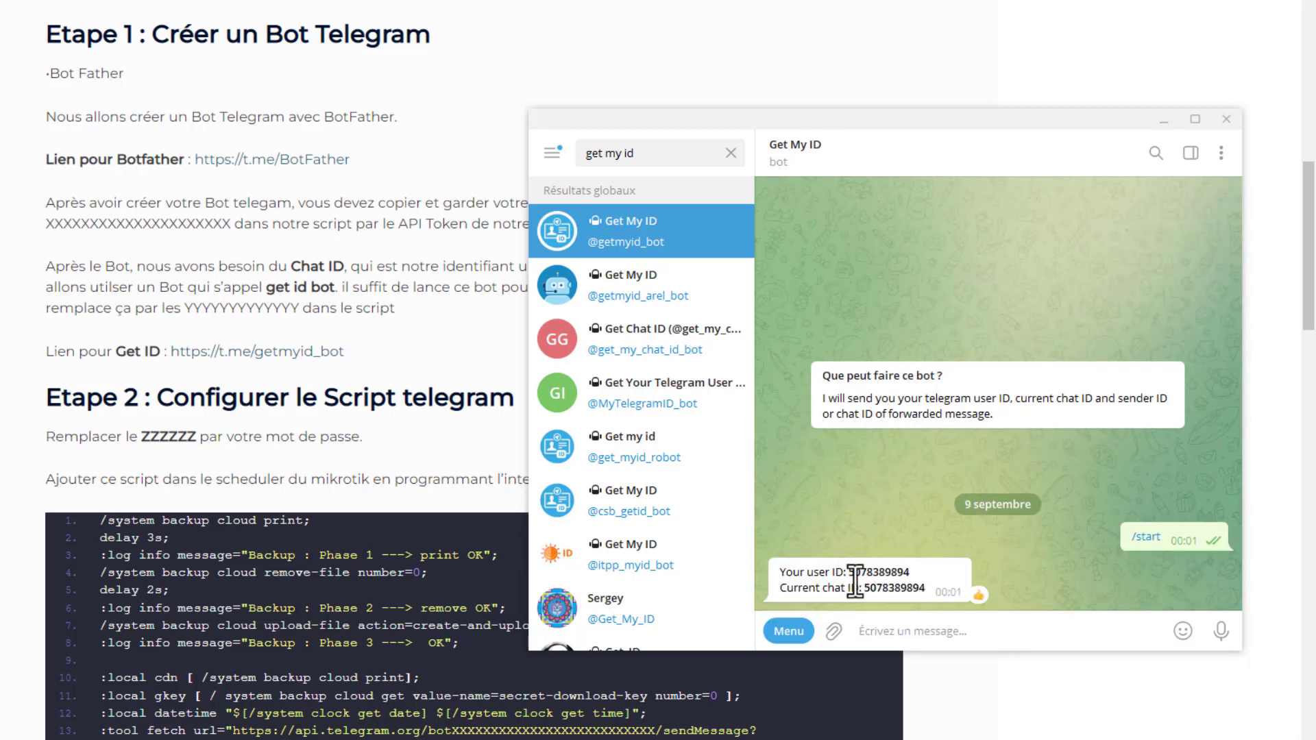
- Copy the user ID number from the Get My ID bot's reply
drag(853, 571, 909, 571)
right_click(911, 570)
click(909, 595)
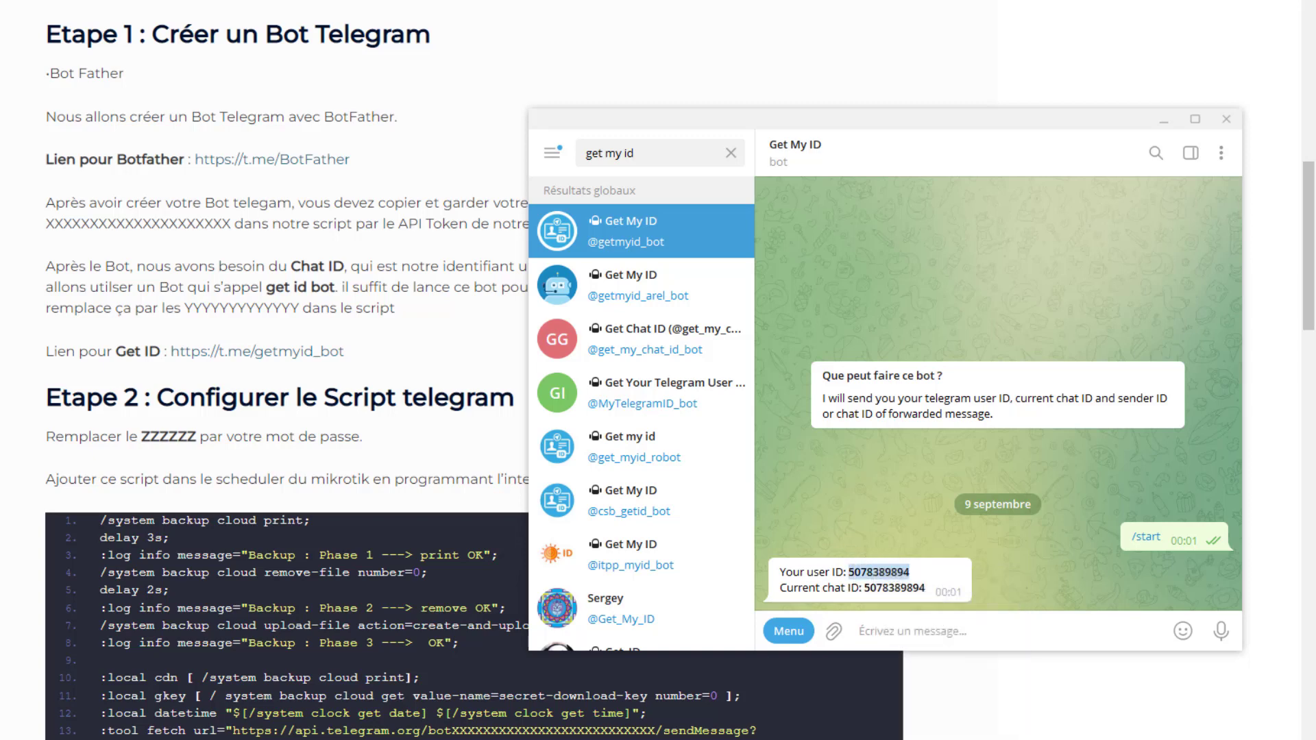
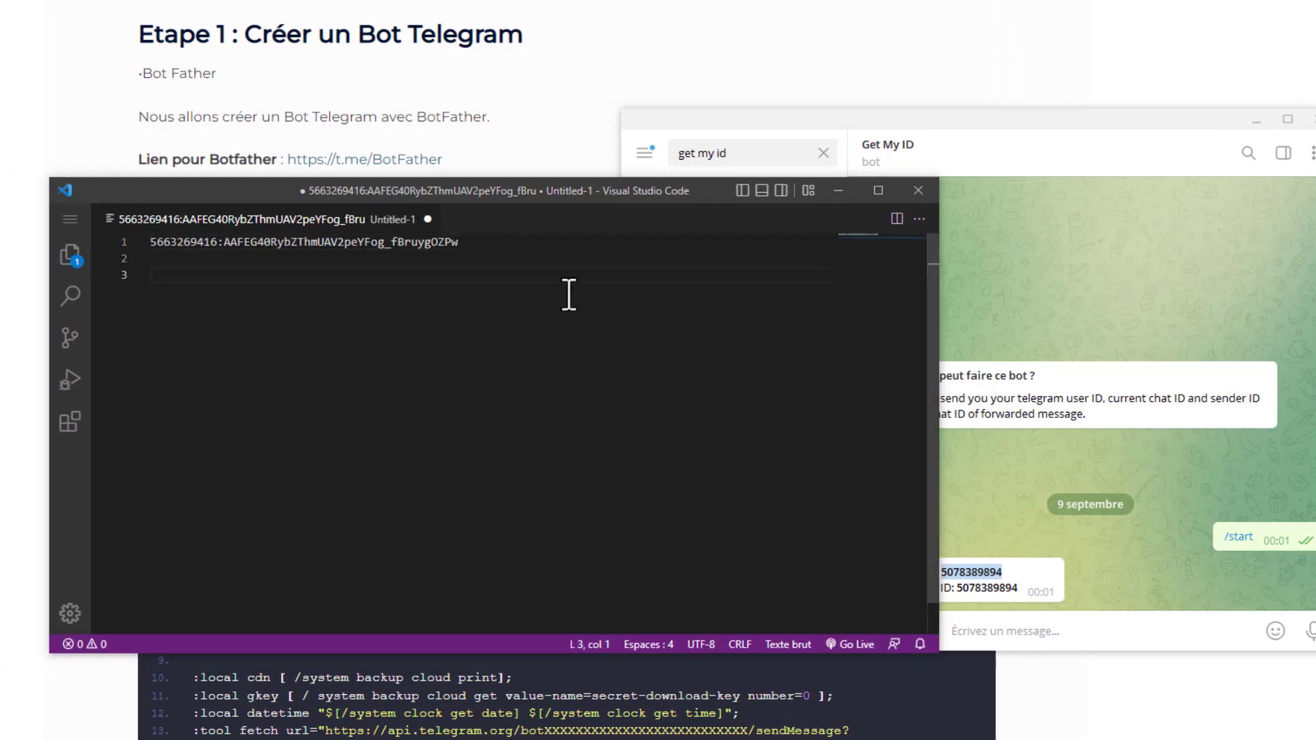
- Paste the copied user ID on line 3, below the API token, in the untitled Visual Studio Code file
key(ctrl+v)
drag(311, 189, 770, 117)
drag(777, 256, 676, 172)
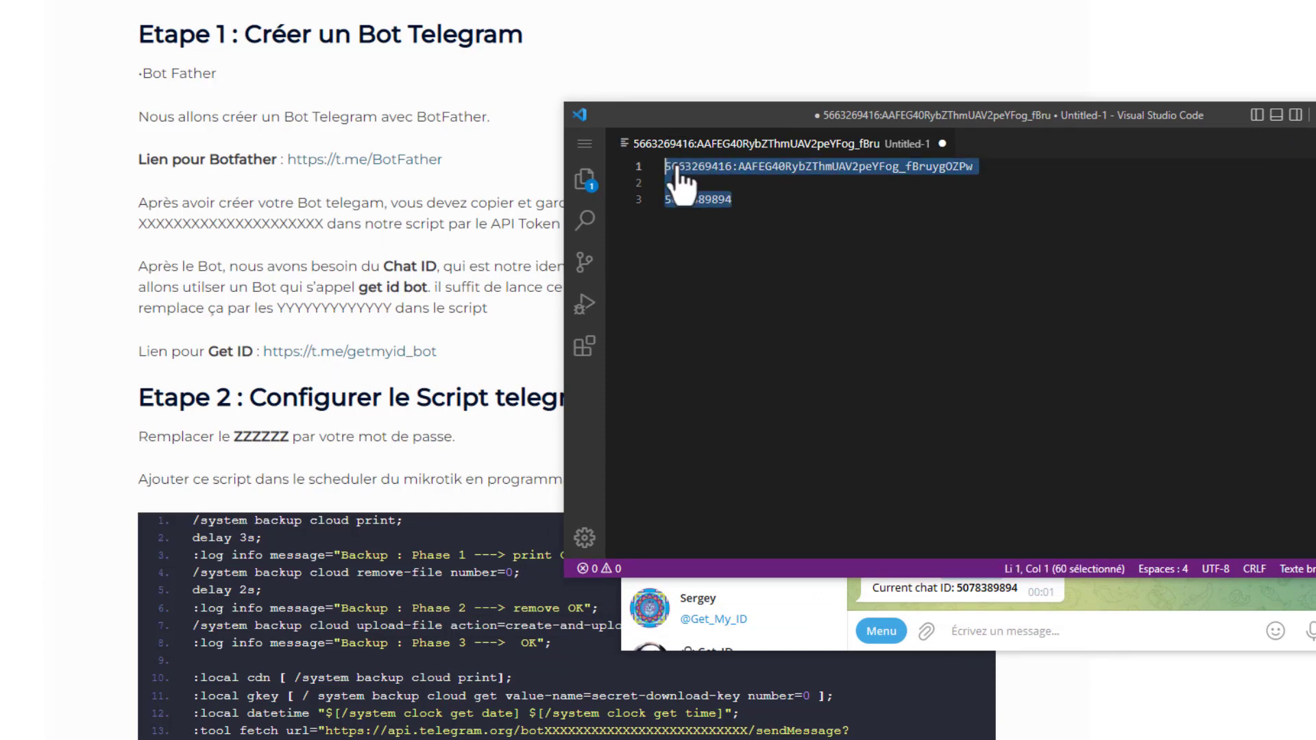
click(757, 218)
double_click(759, 166)
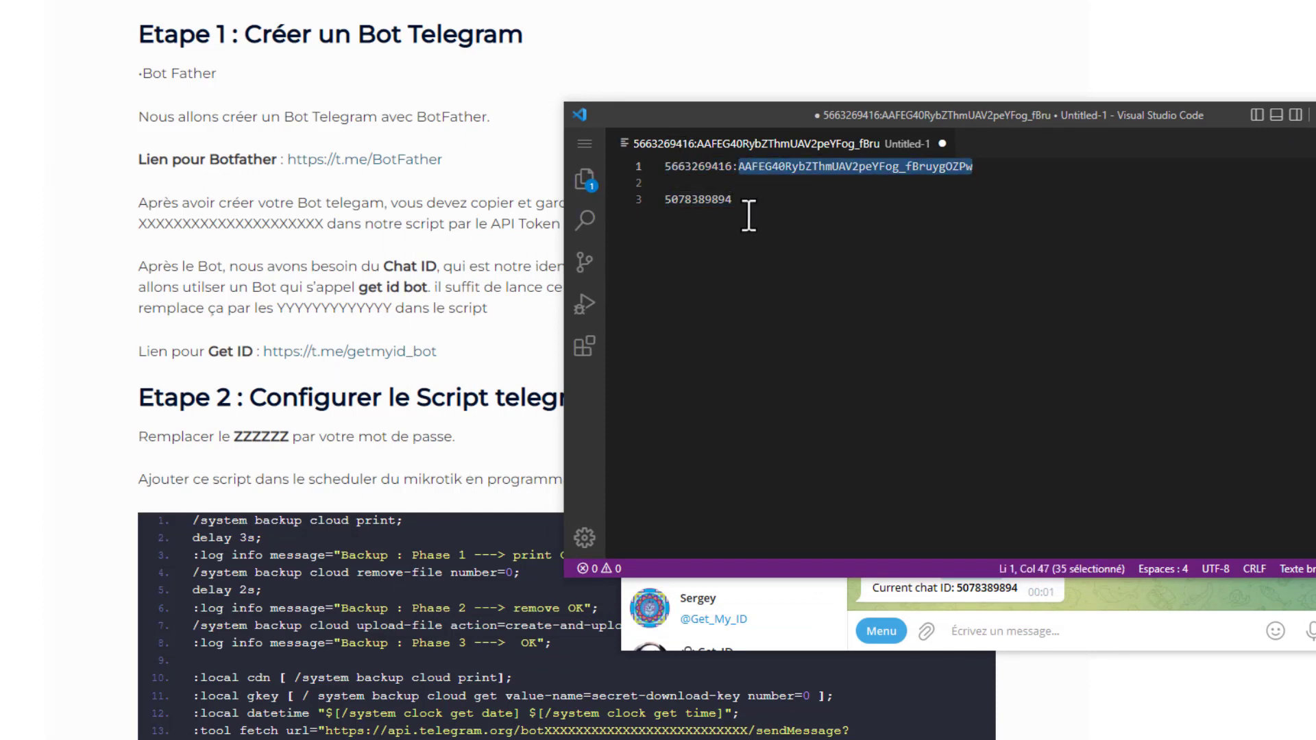
drag(1035, 173, 549, 156)
click(760, 204)
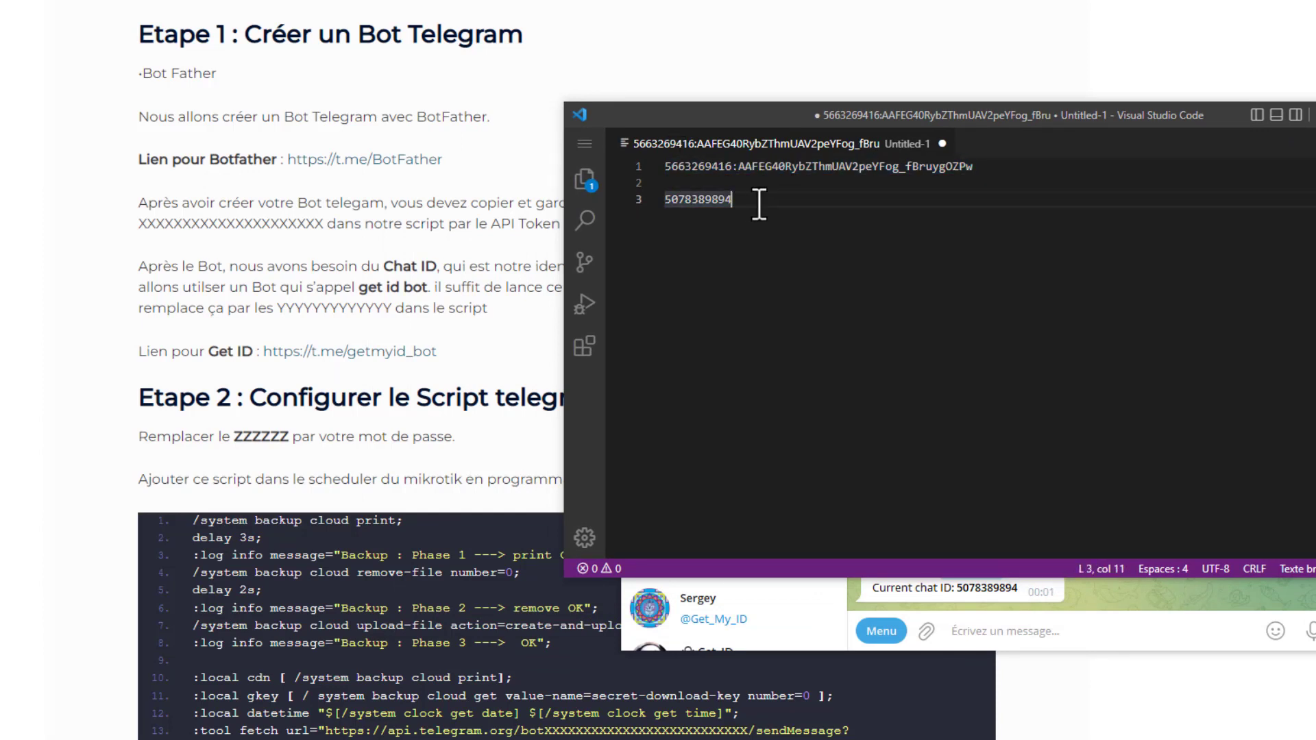
drag(759, 205, 616, 208)
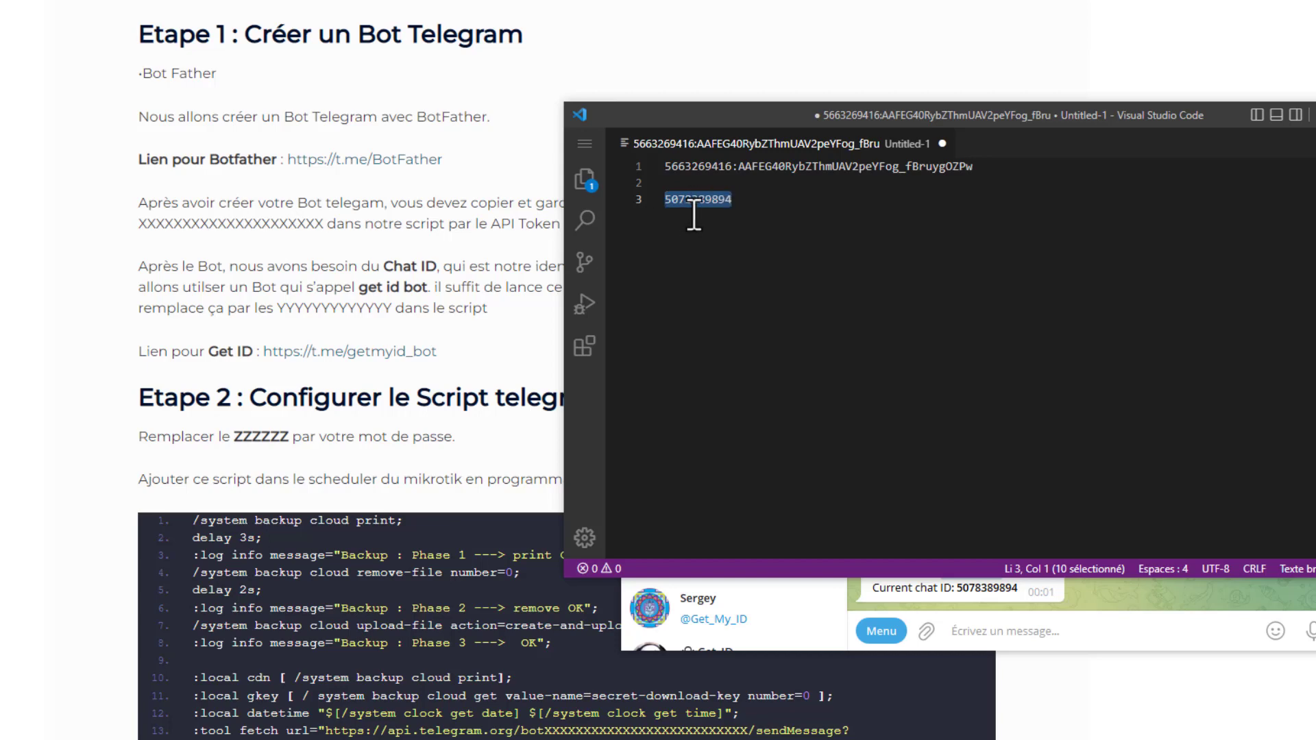
click(743, 213)
- Copy the full backup script from Etape 2 of the article and paste it into a new untitled Visual Studio Code file
click(435, 376)
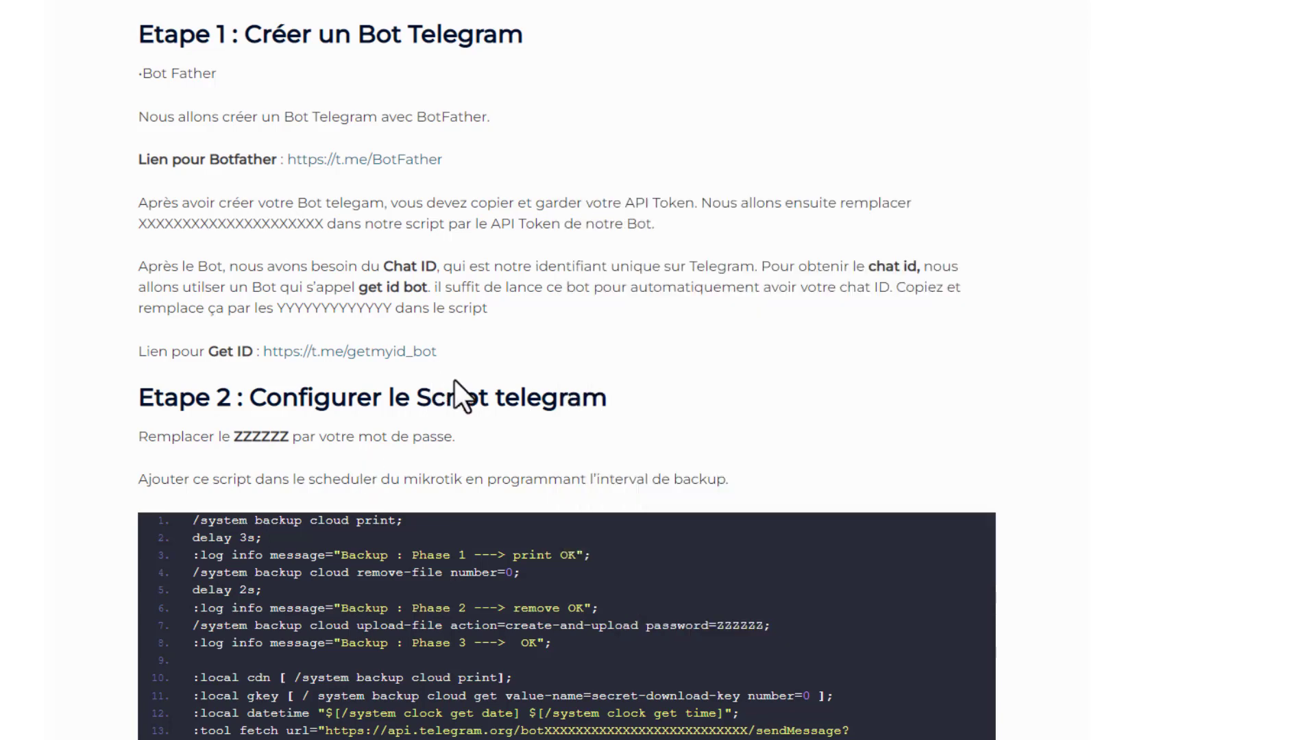
scroll(455, 381, down, 4)
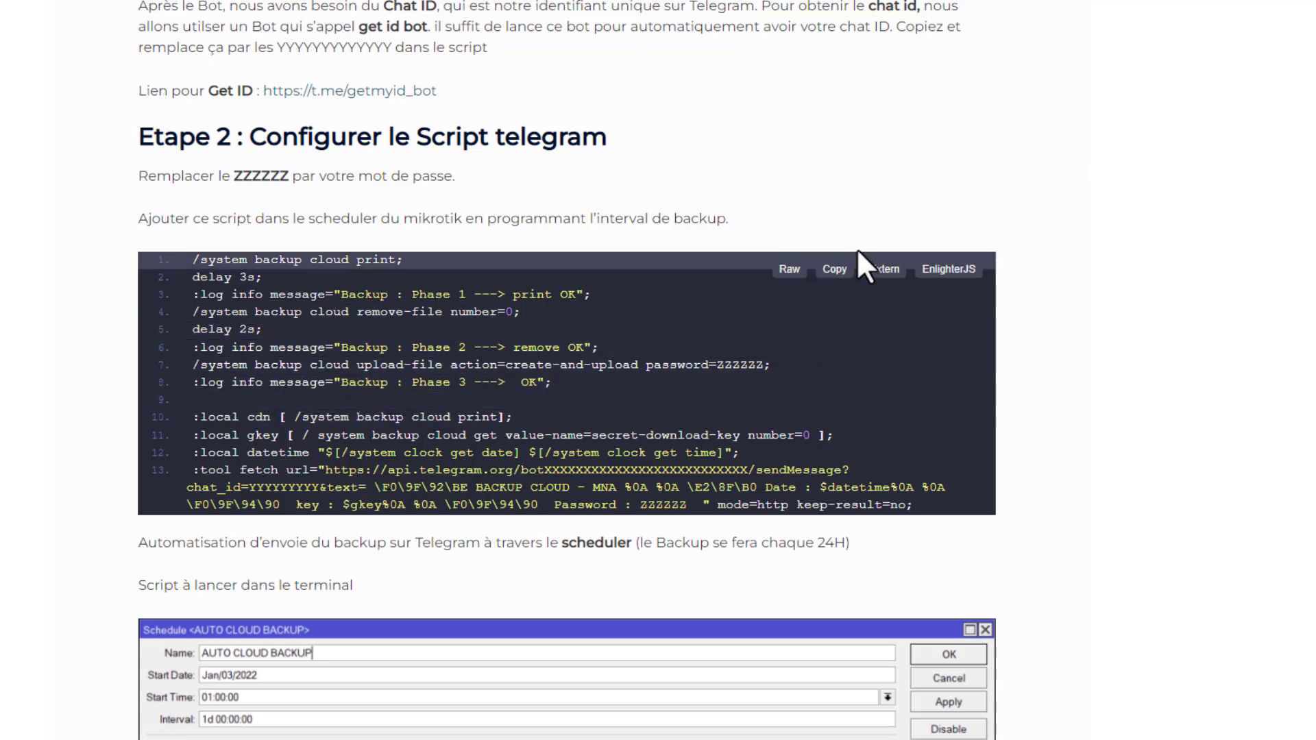
click(826, 272)
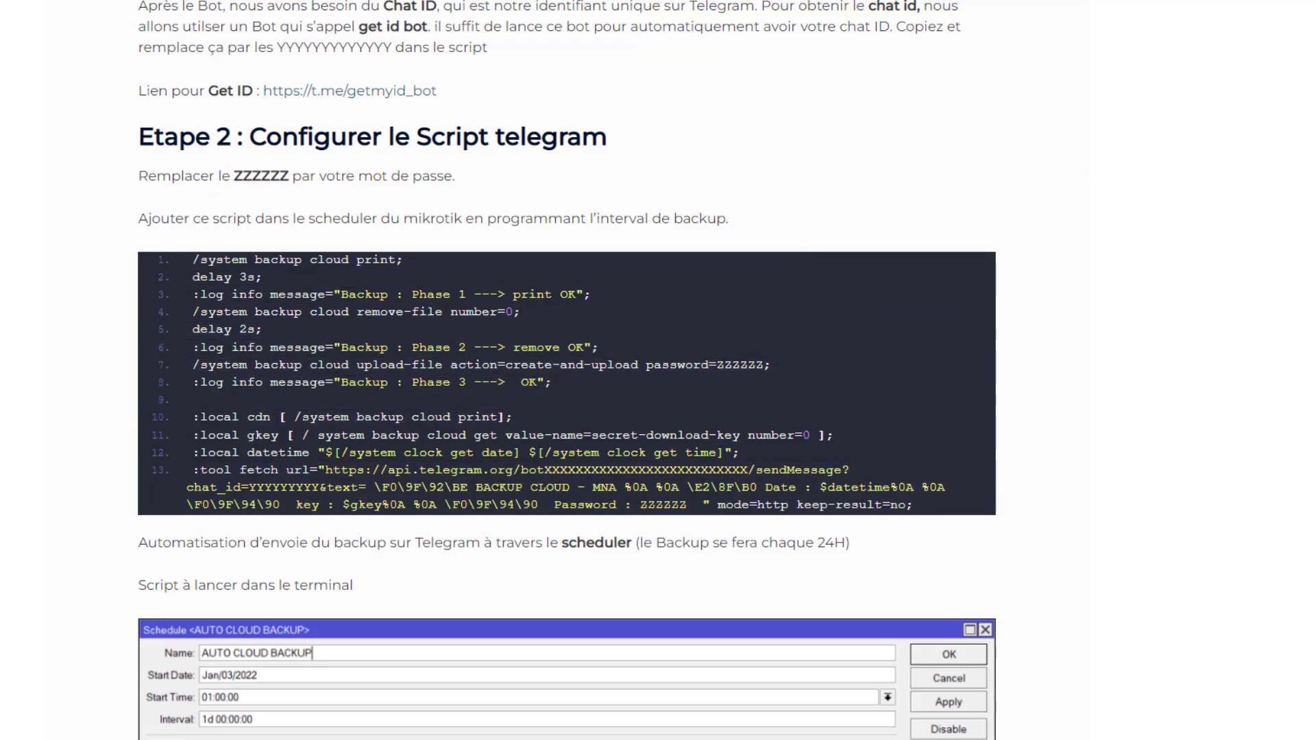
key(super)
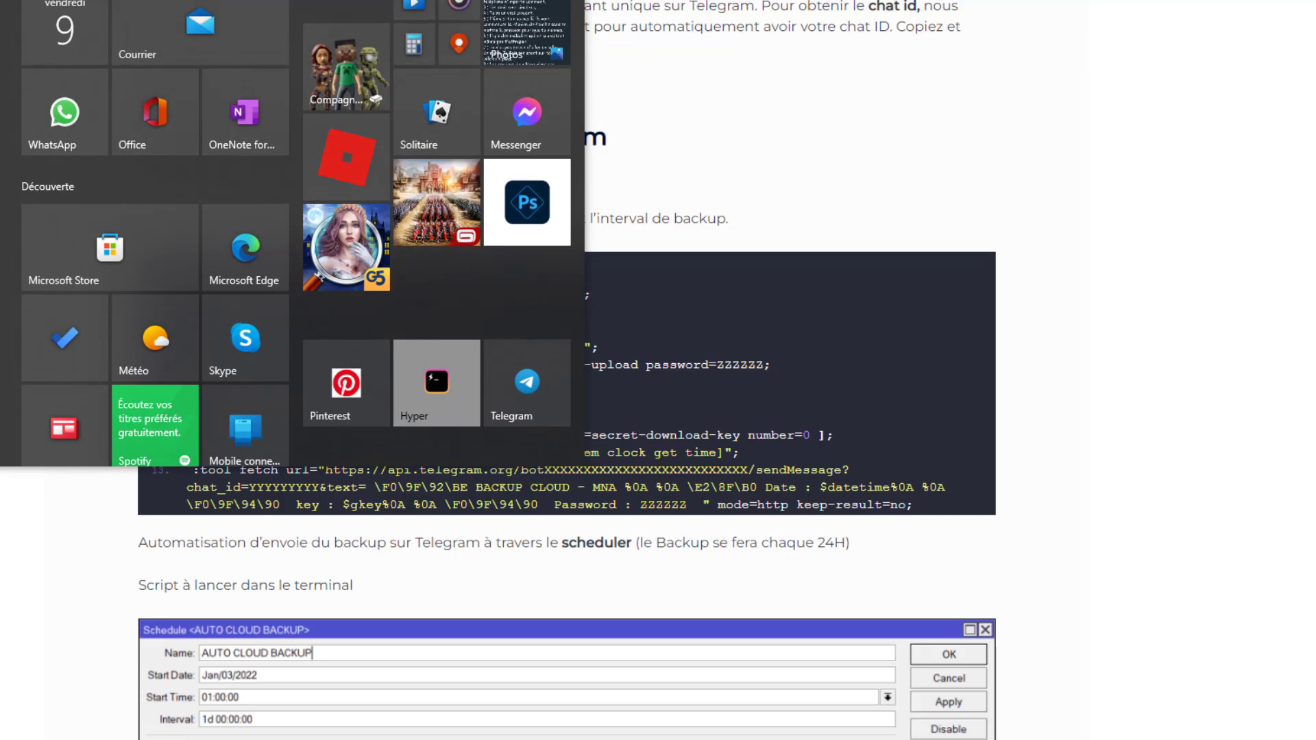
key(alt+Tab)
key(ctrl+n)
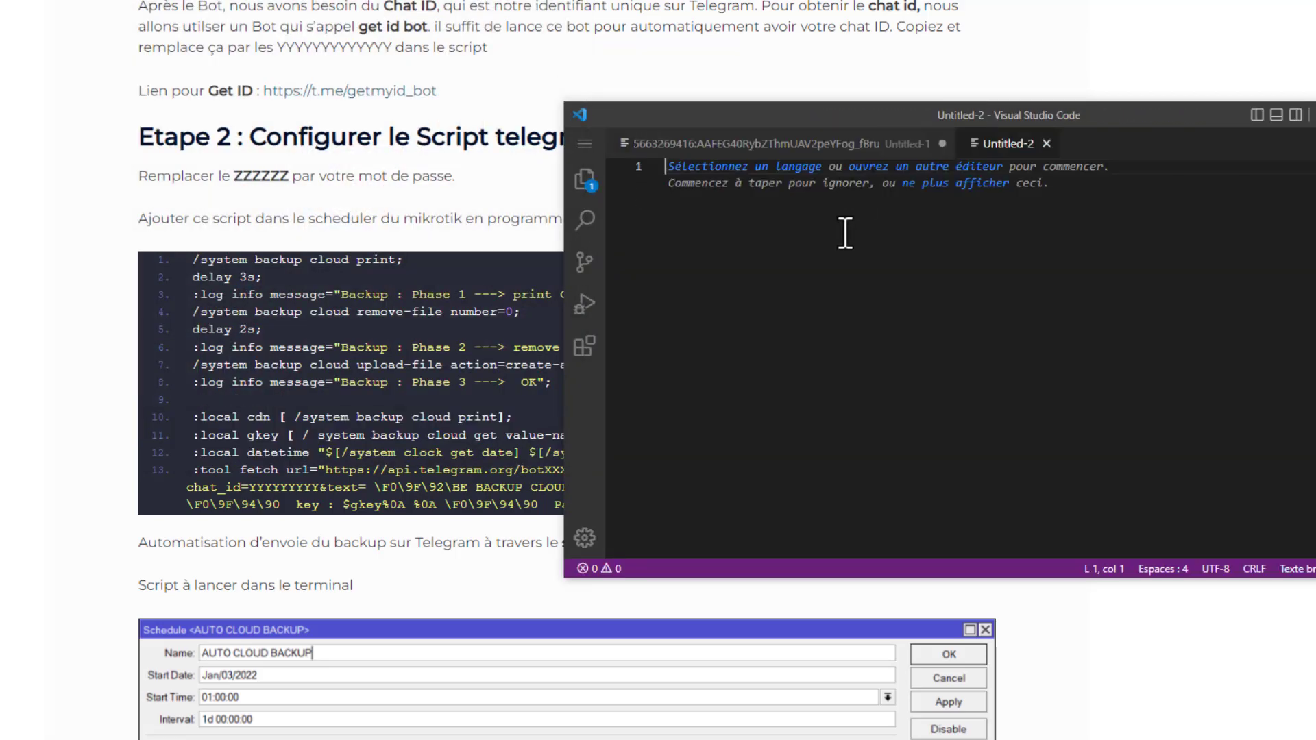
key(ctrl+v)
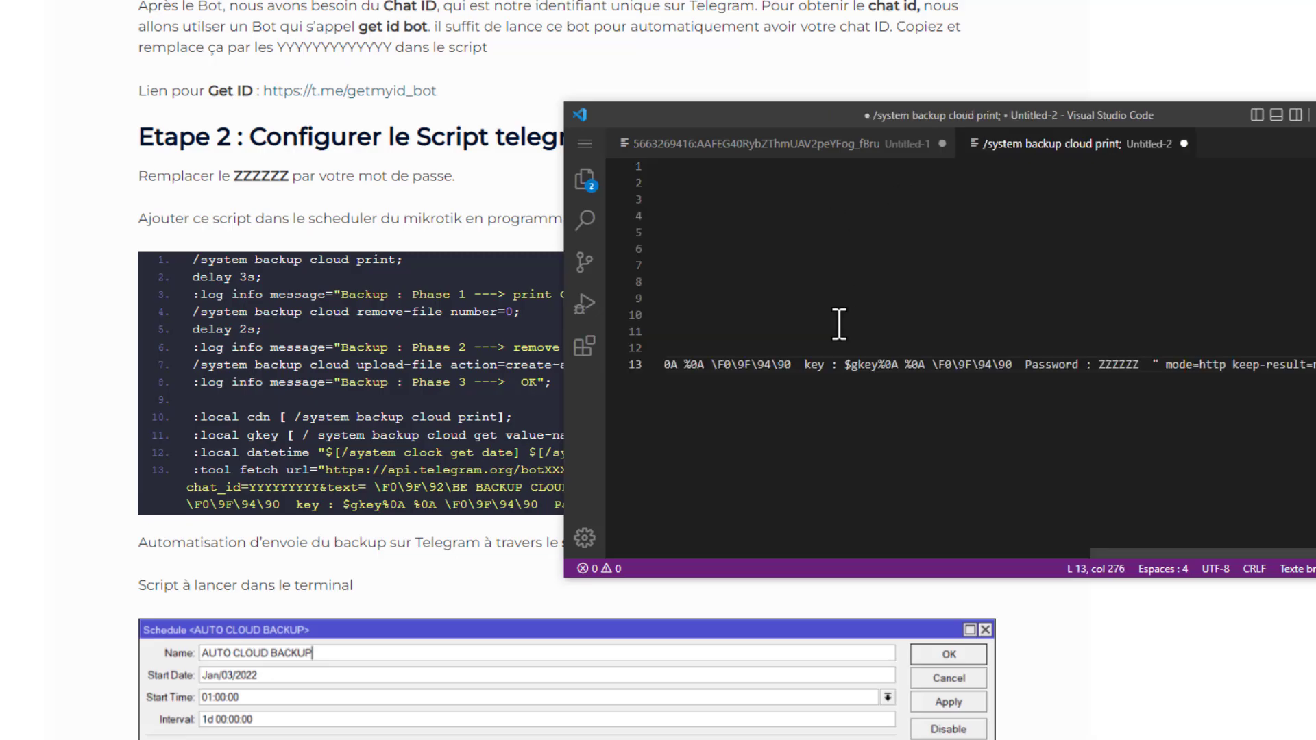
drag(1142, 553, 692, 542)
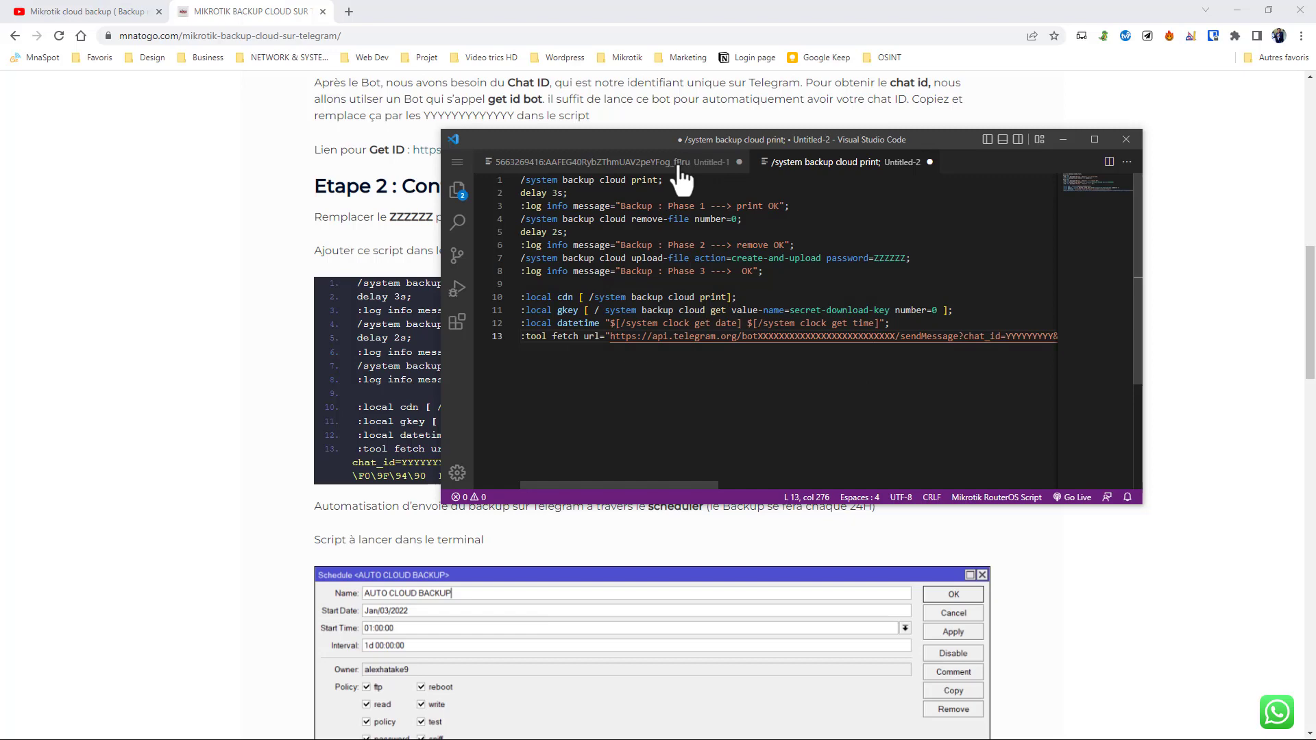
- Copy the whole bot API token from line 1 of the Untitled-1 notes file
drag(636, 136, 694, 261)
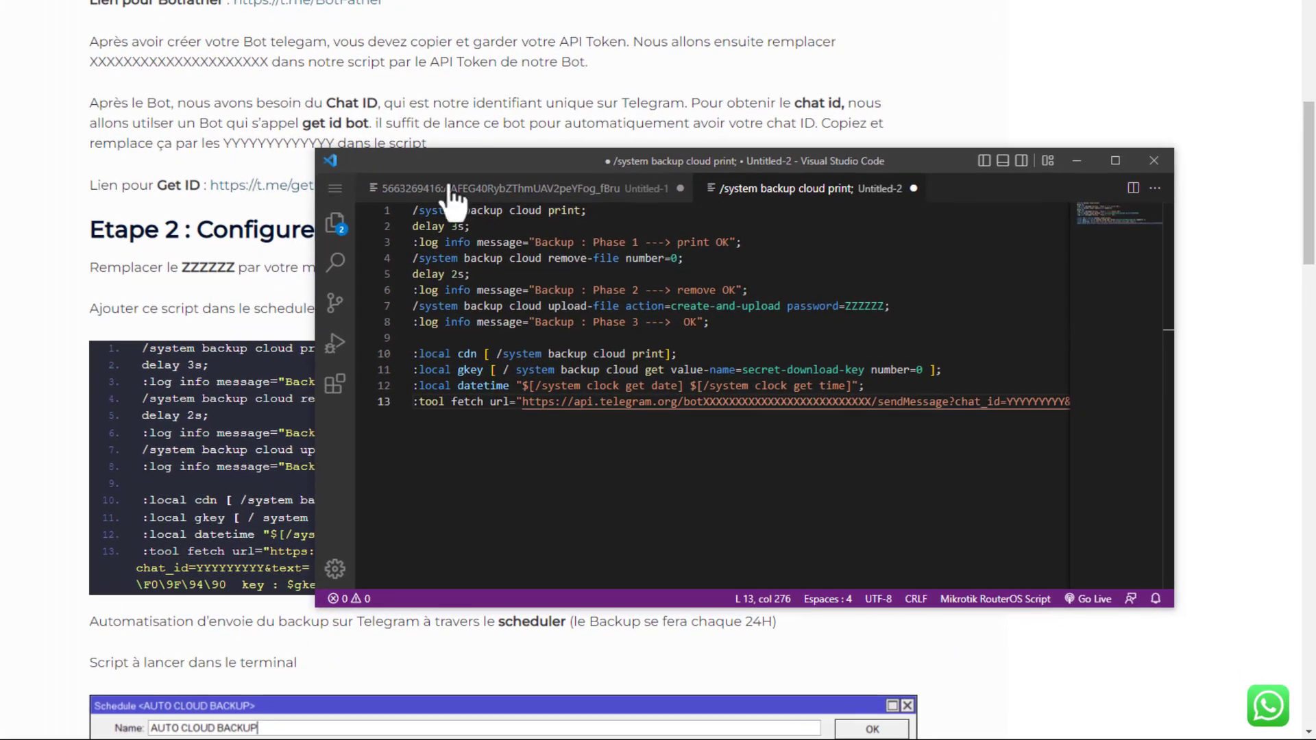
drag(455, 169, 499, 129)
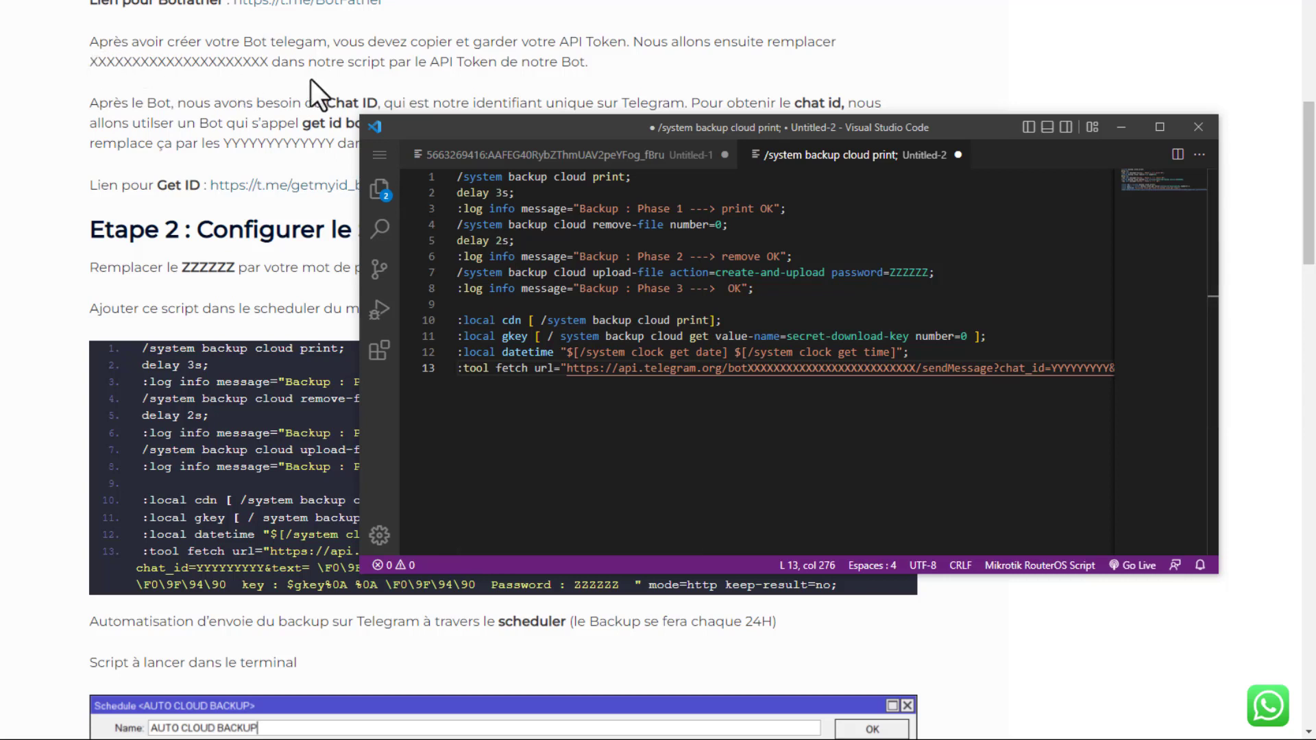
click(438, 155)
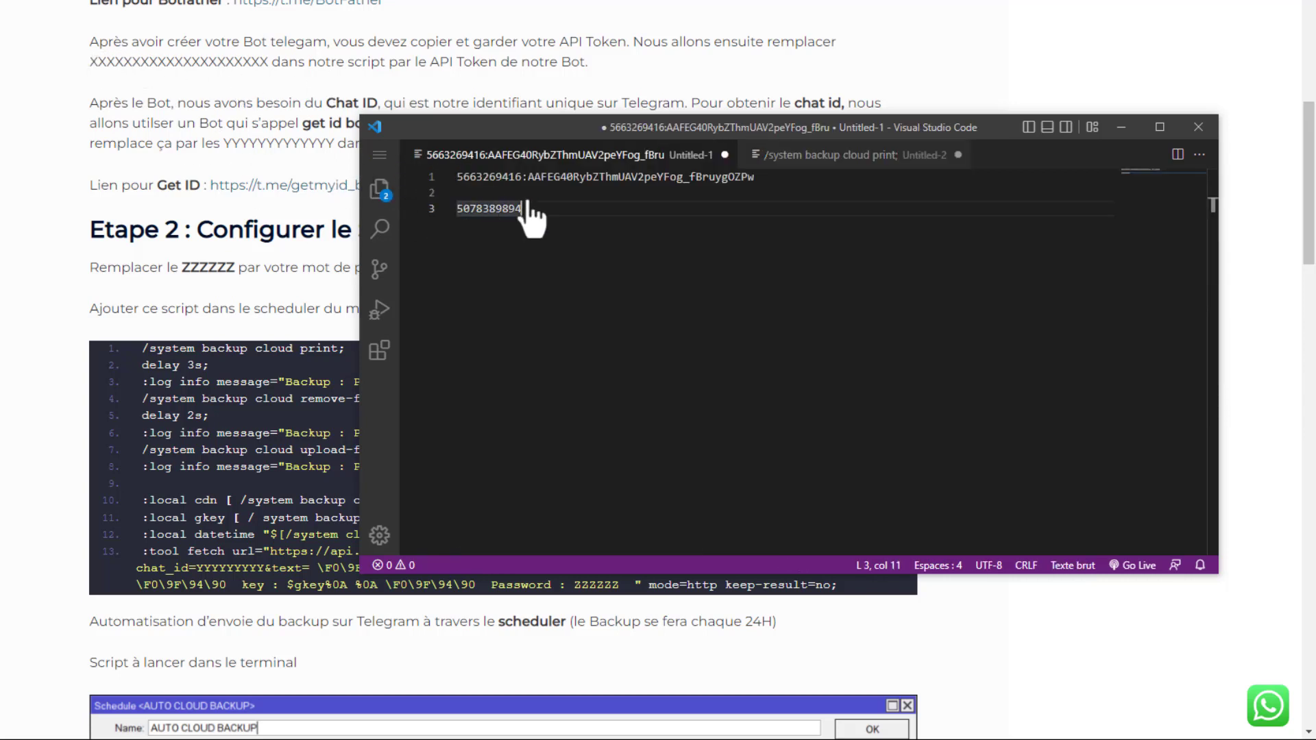
drag(757, 177, 438, 176)
right_click(479, 177)
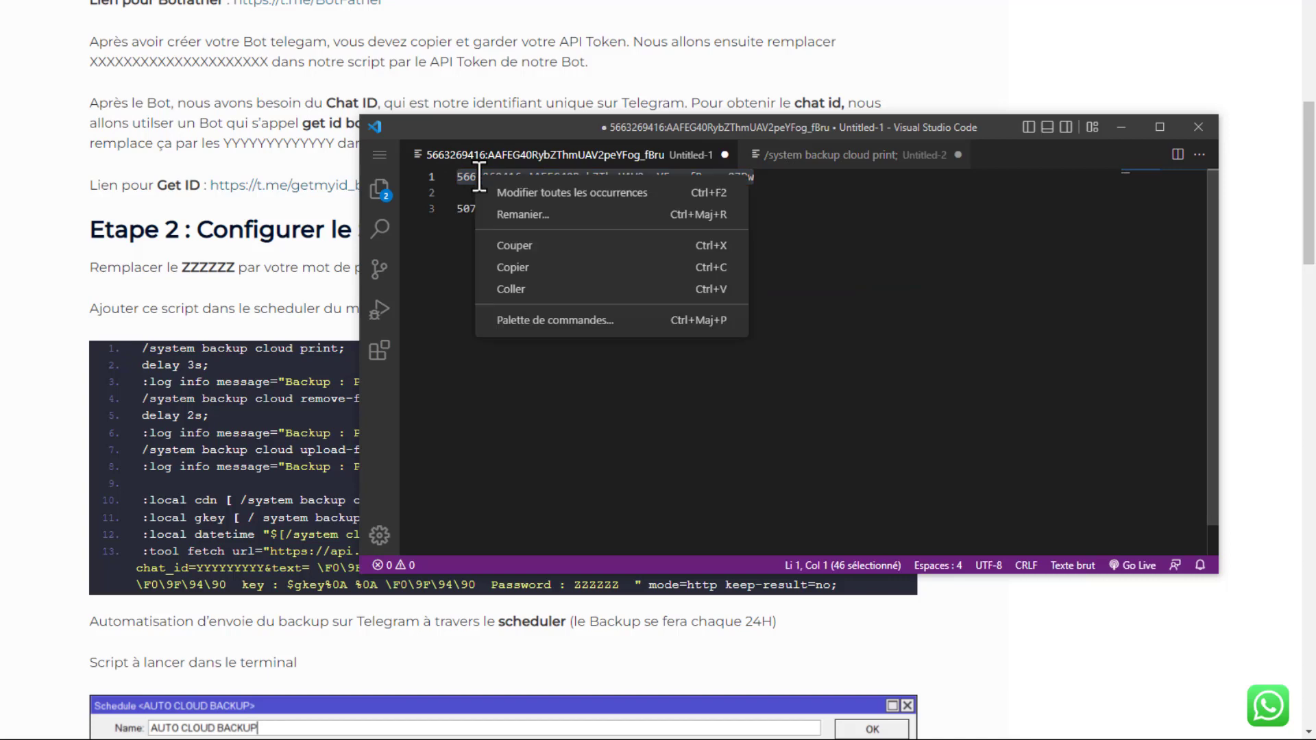
click(519, 268)
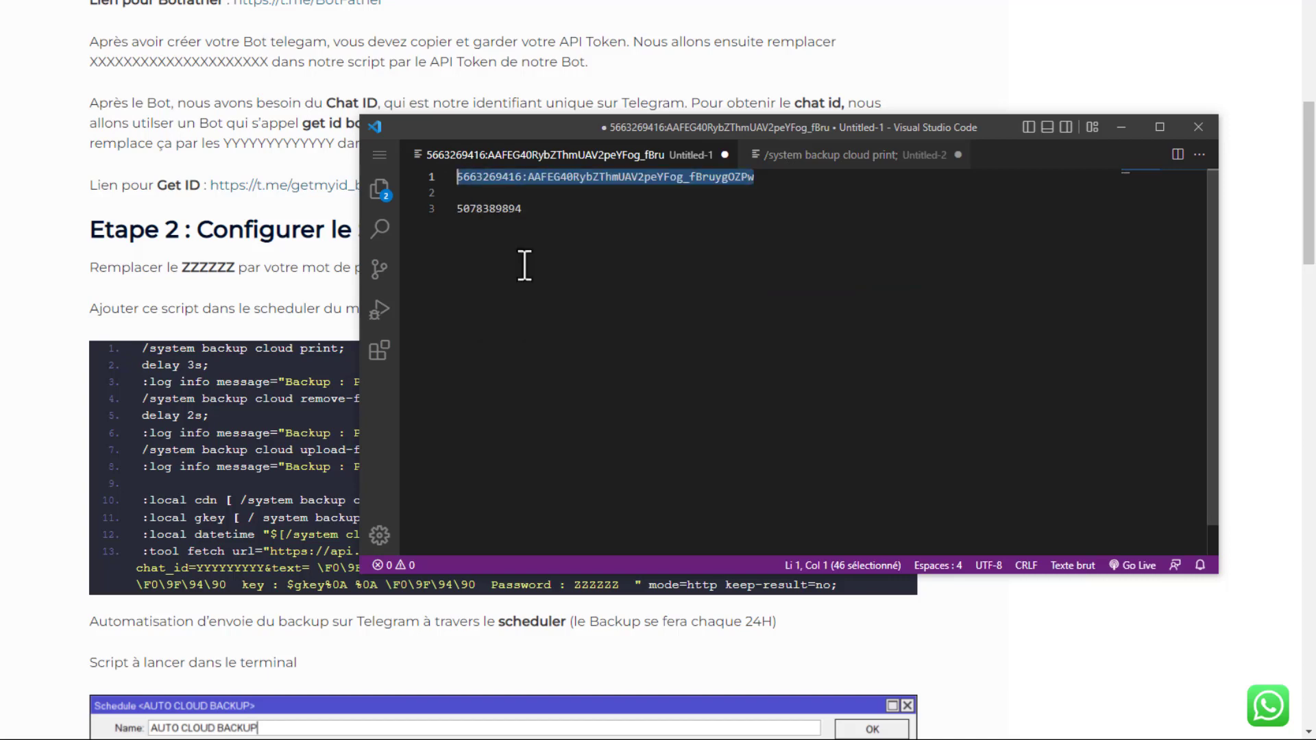
- Replace the X placeholder after "bot" in the script's api.telegram.org URL on line 13 with the copied API token
click(850, 165)
drag(656, 135, 632, 66)
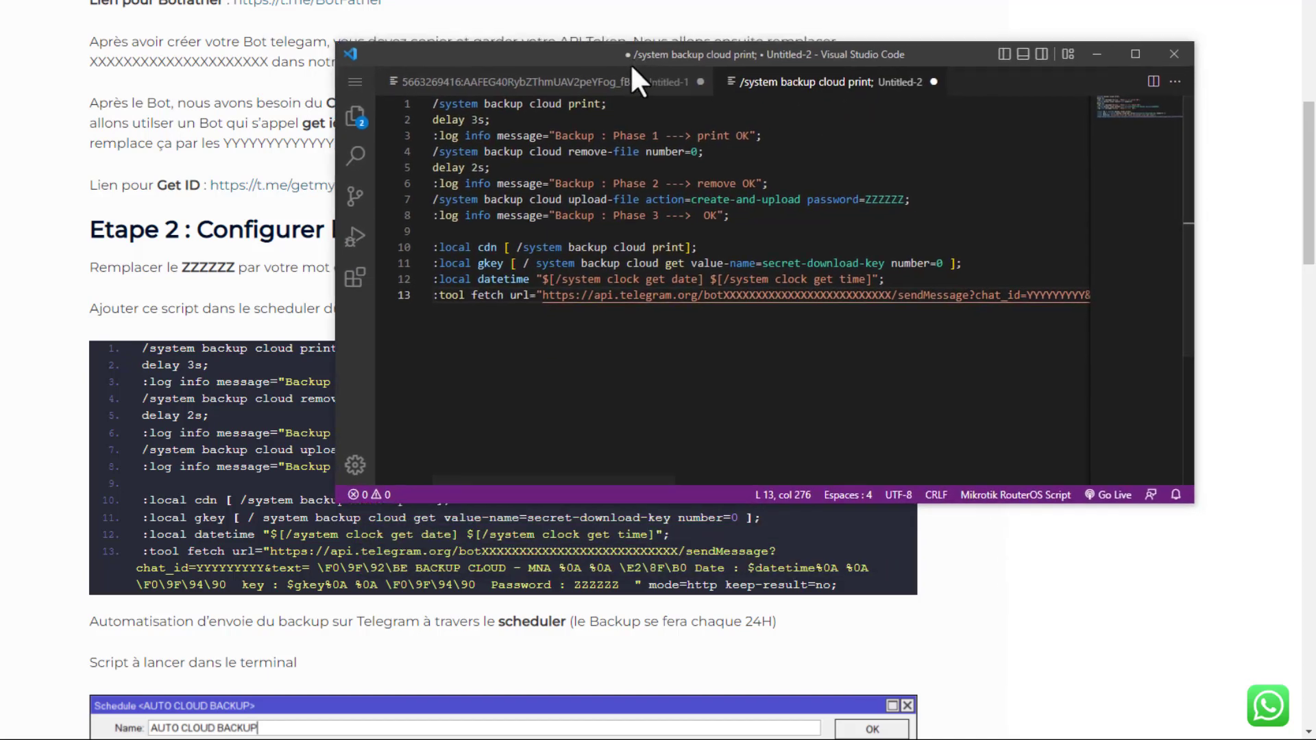
drag(621, 480, 654, 479)
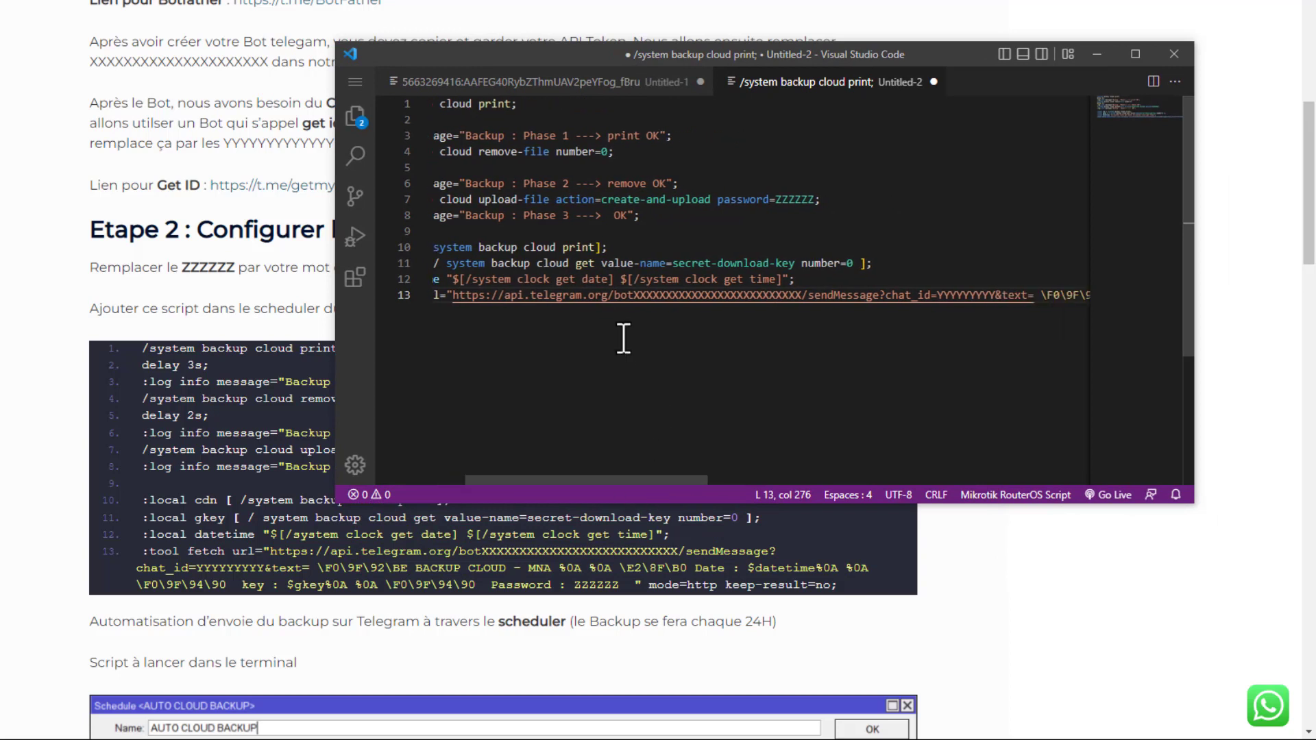
drag(633, 295, 411, 296)
drag(841, 323, 840, 297)
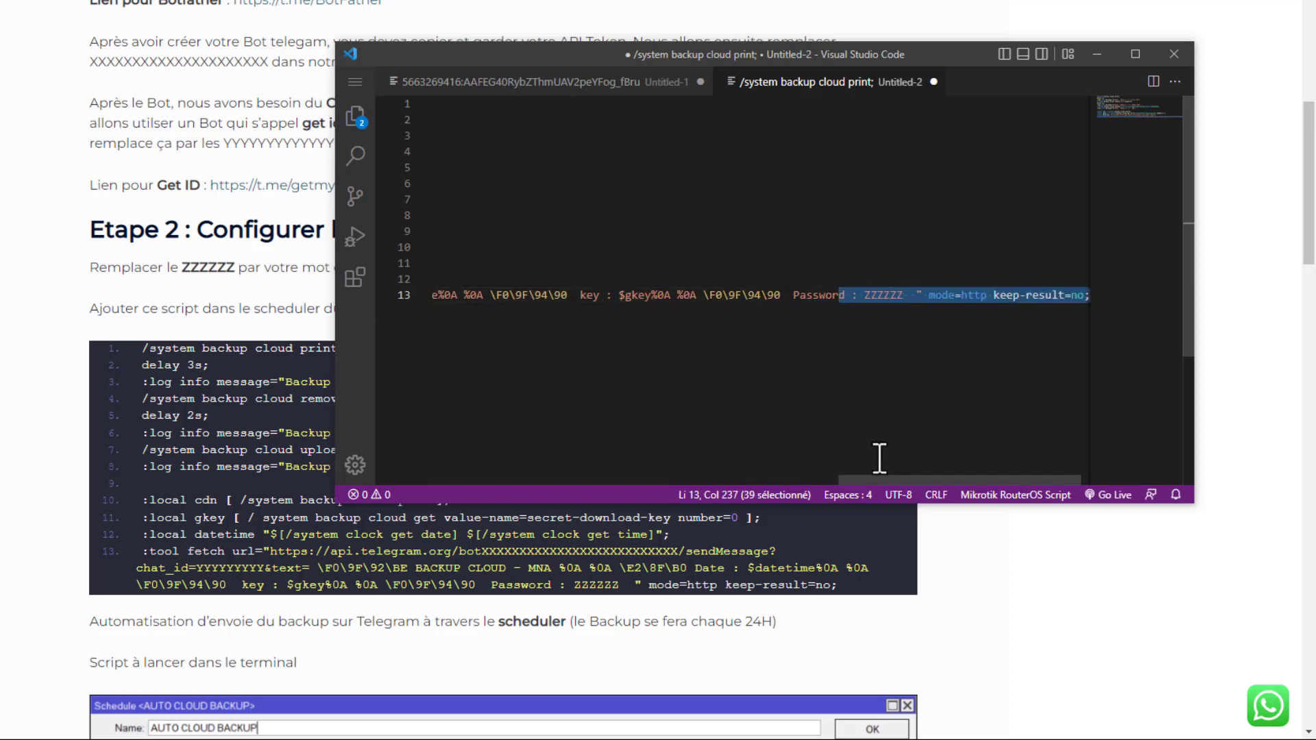
drag(883, 478, 537, 479)
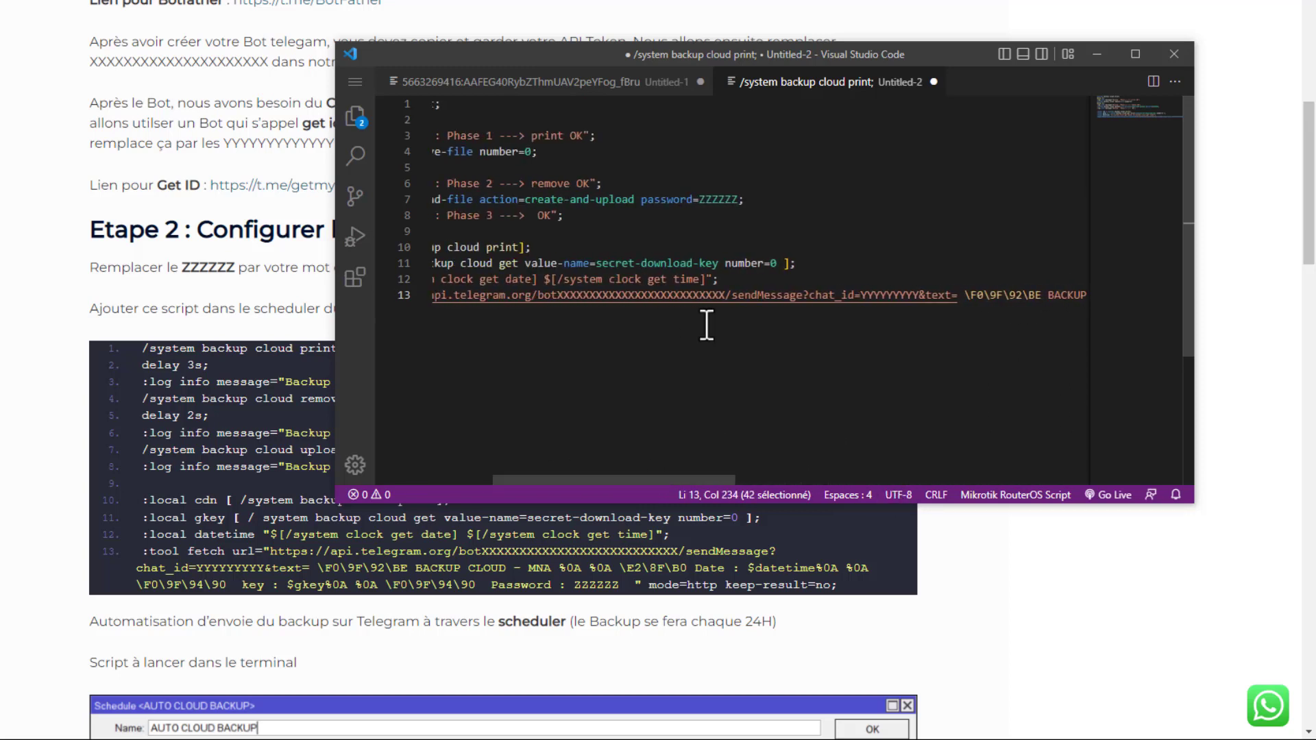
double_click(724, 296)
drag(723, 296, 562, 299)
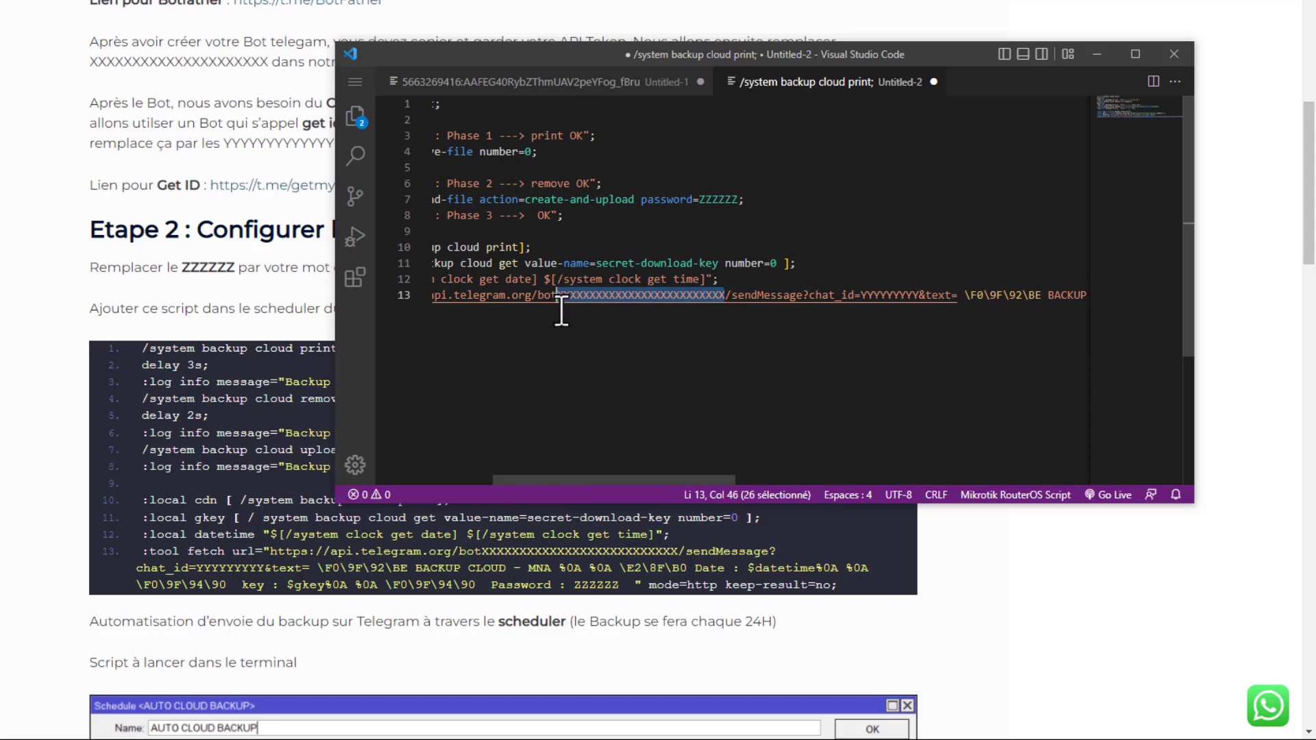
key(BackSpace)
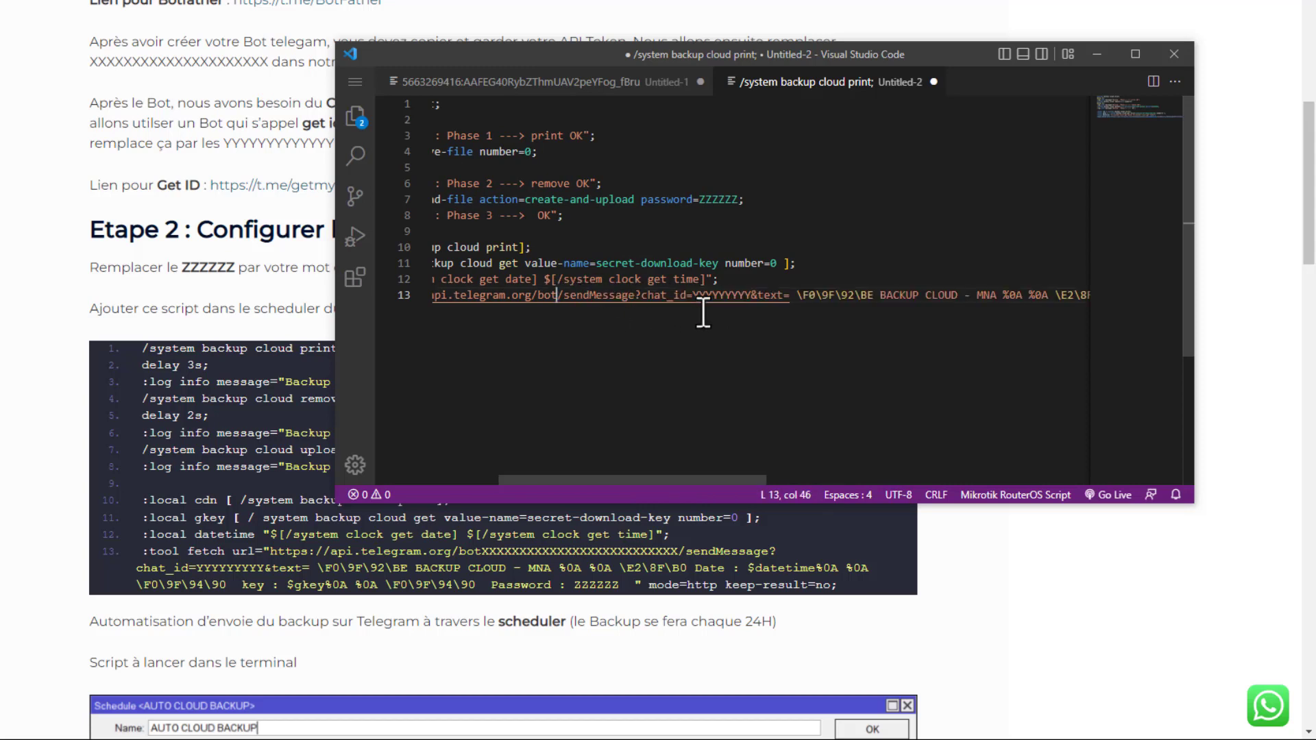
key(ctrl+v)
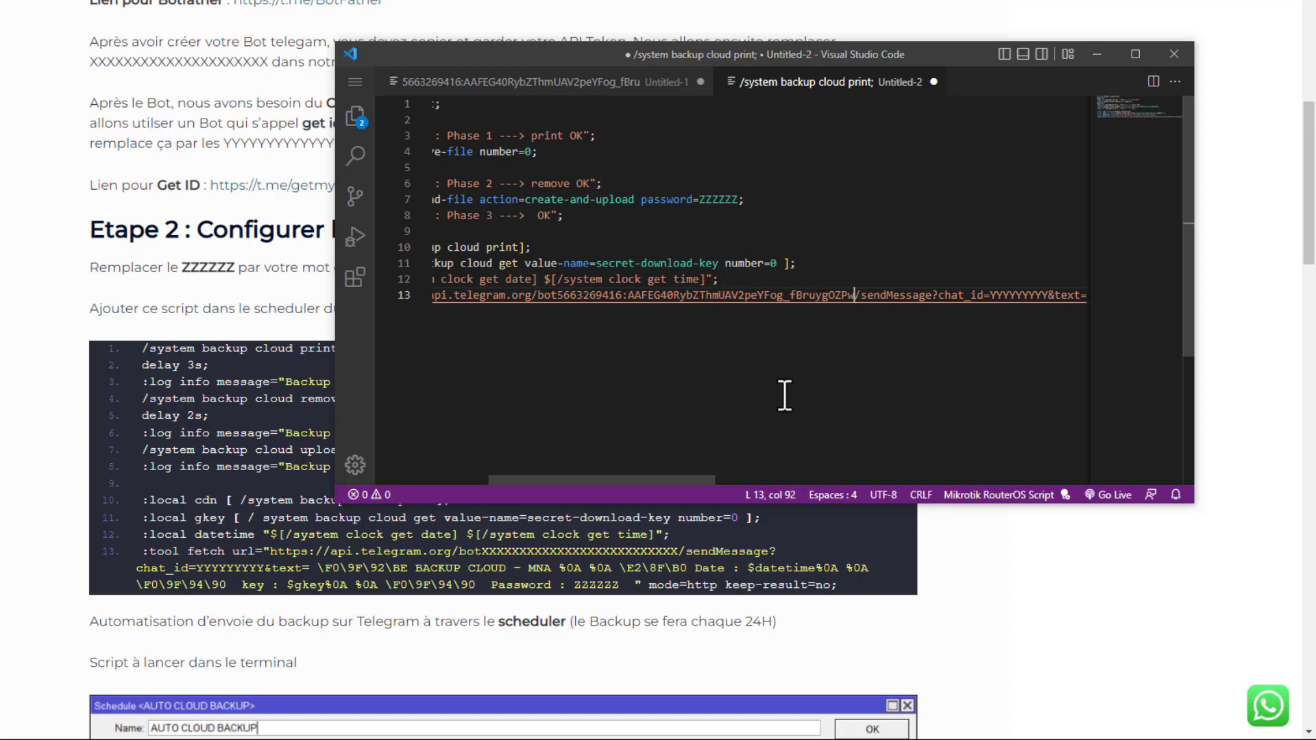
- Copy the chat ID from the Untitled-1 notes file and substitute it for the YYYYYYYYY placeholder after "chat_id=" in the script
drag(619, 479, 712, 479)
drag(457, 52, 627, 74)
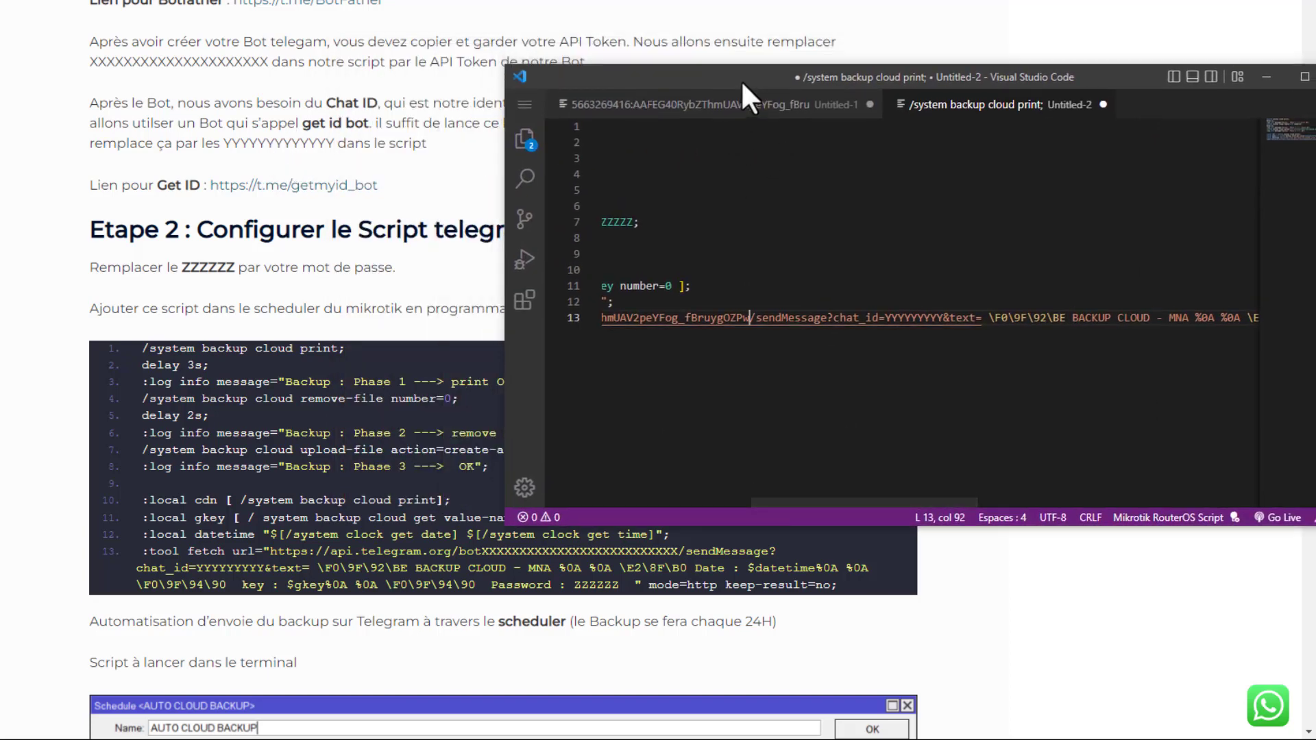
drag(741, 80, 505, 73)
click(520, 102)
click(443, 149)
key(shift+Home)
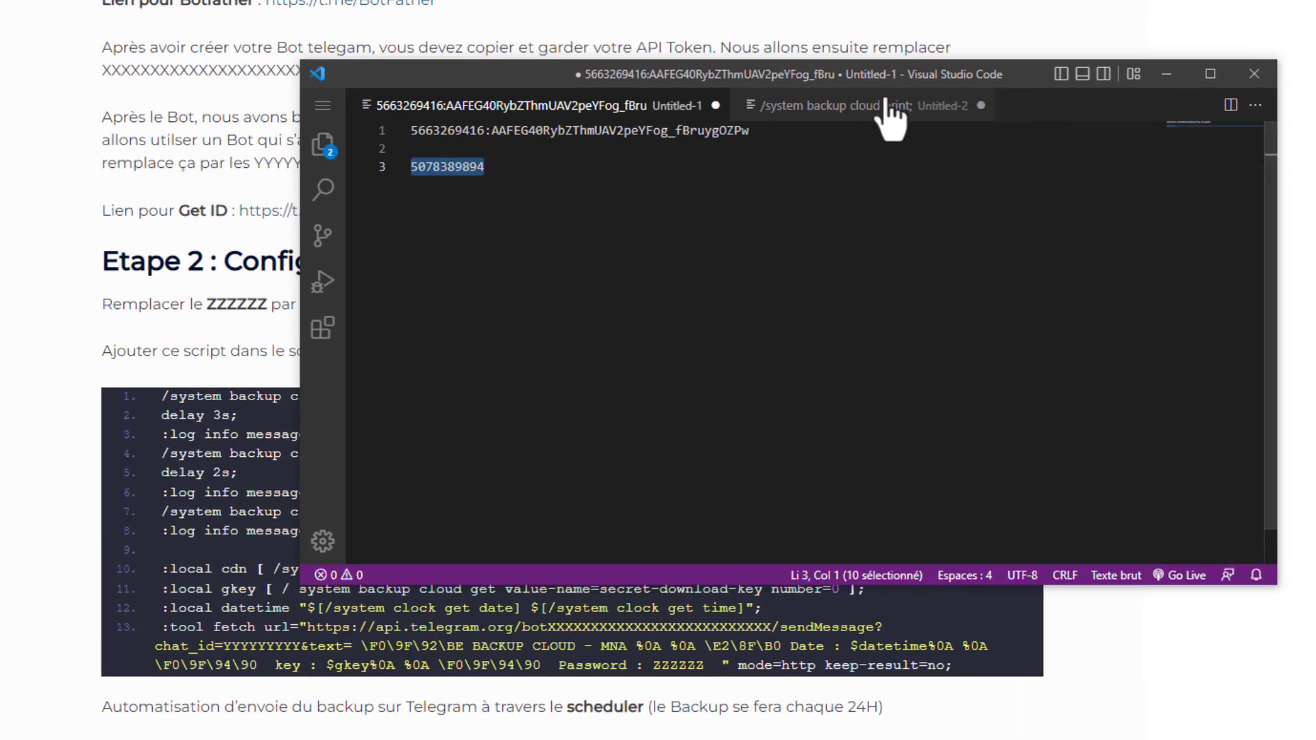
click(787, 96)
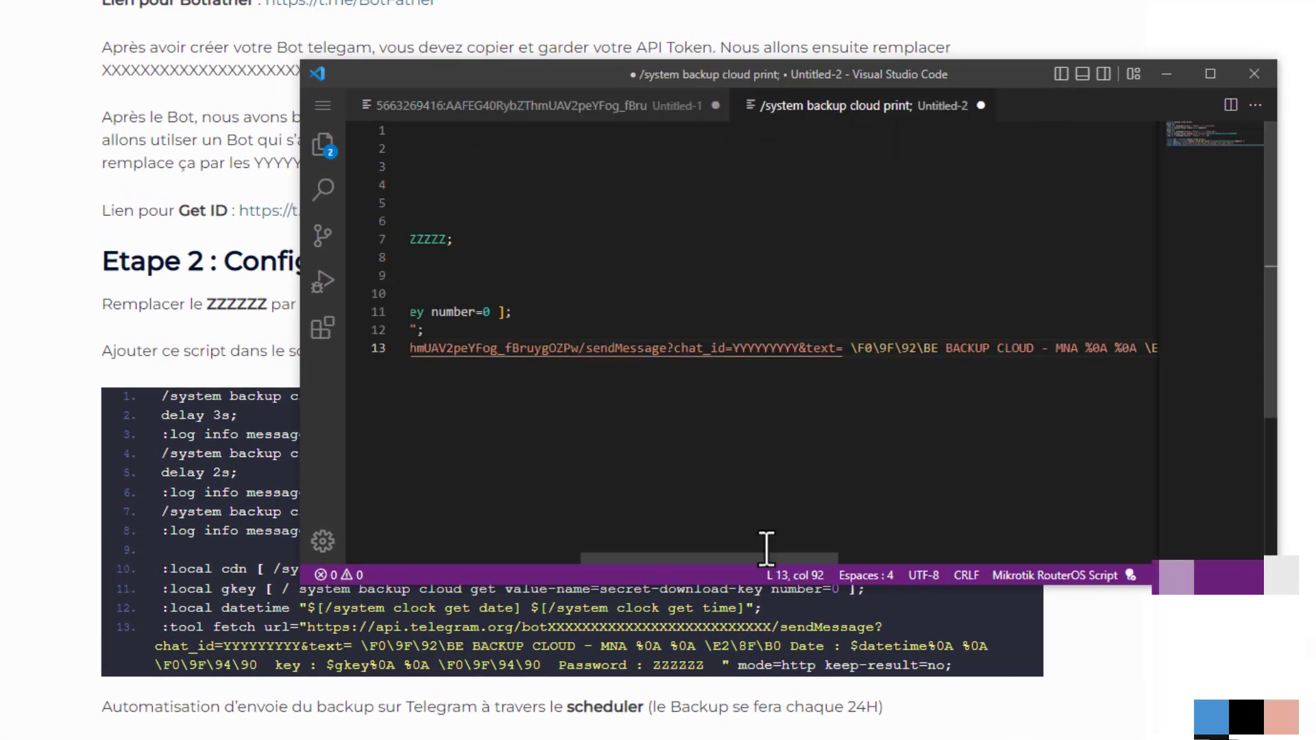
drag(759, 557, 811, 557)
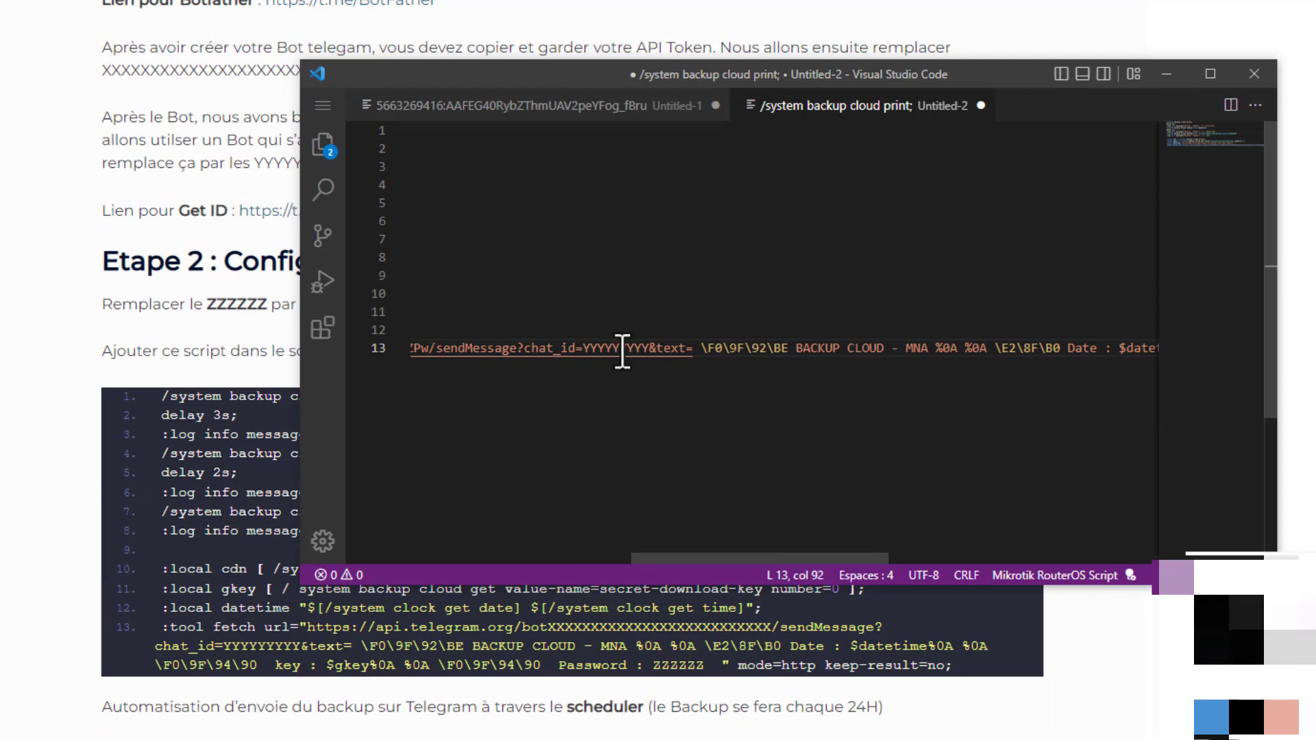
drag(584, 347, 652, 367)
key(ctrl+v)
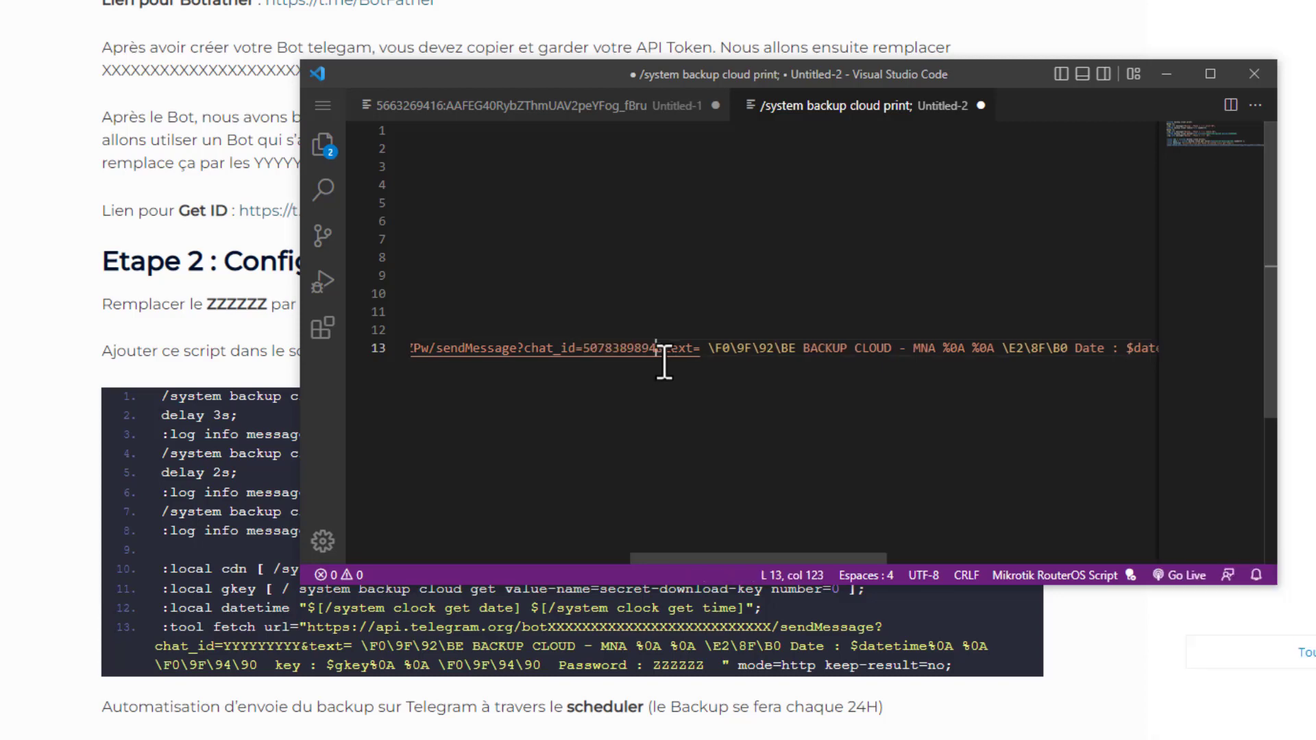
- Replace every ZZZZZZ placeholder in the Untitled-2 script with the backup password using find and replace
click(175, 335)
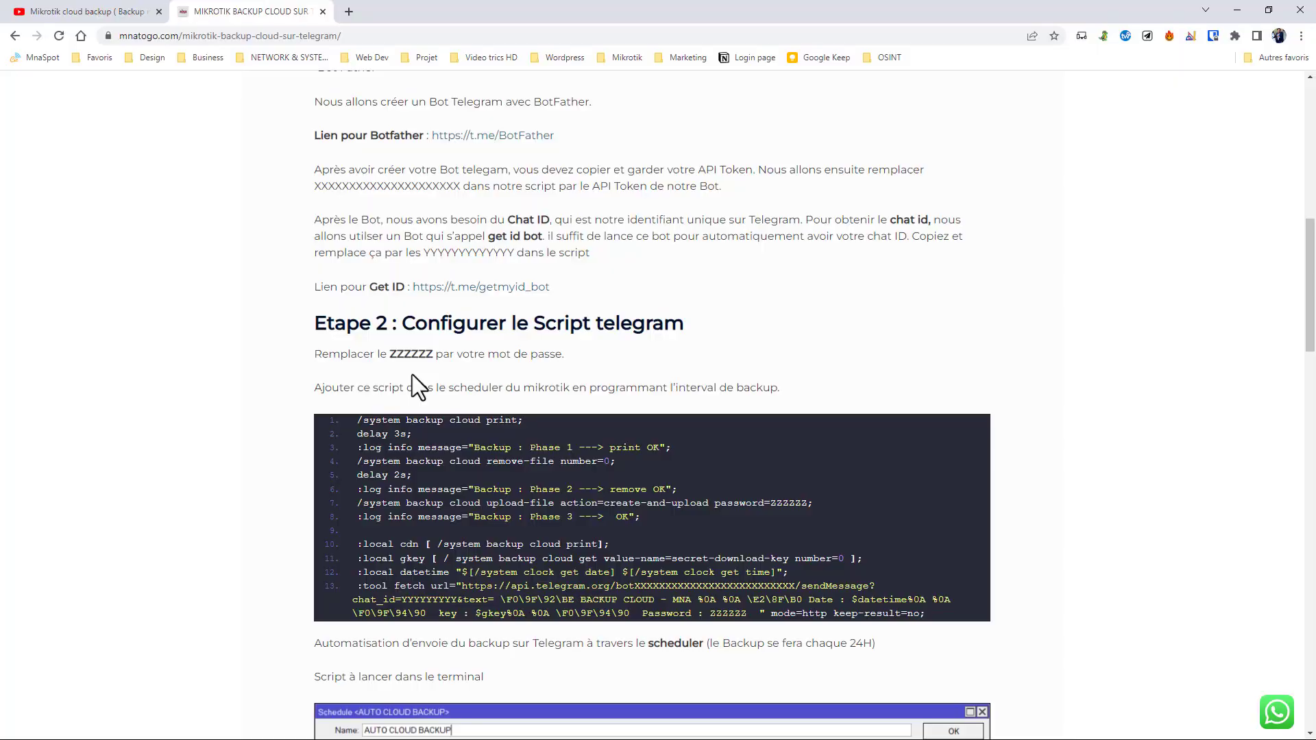
key(alt+Tab)
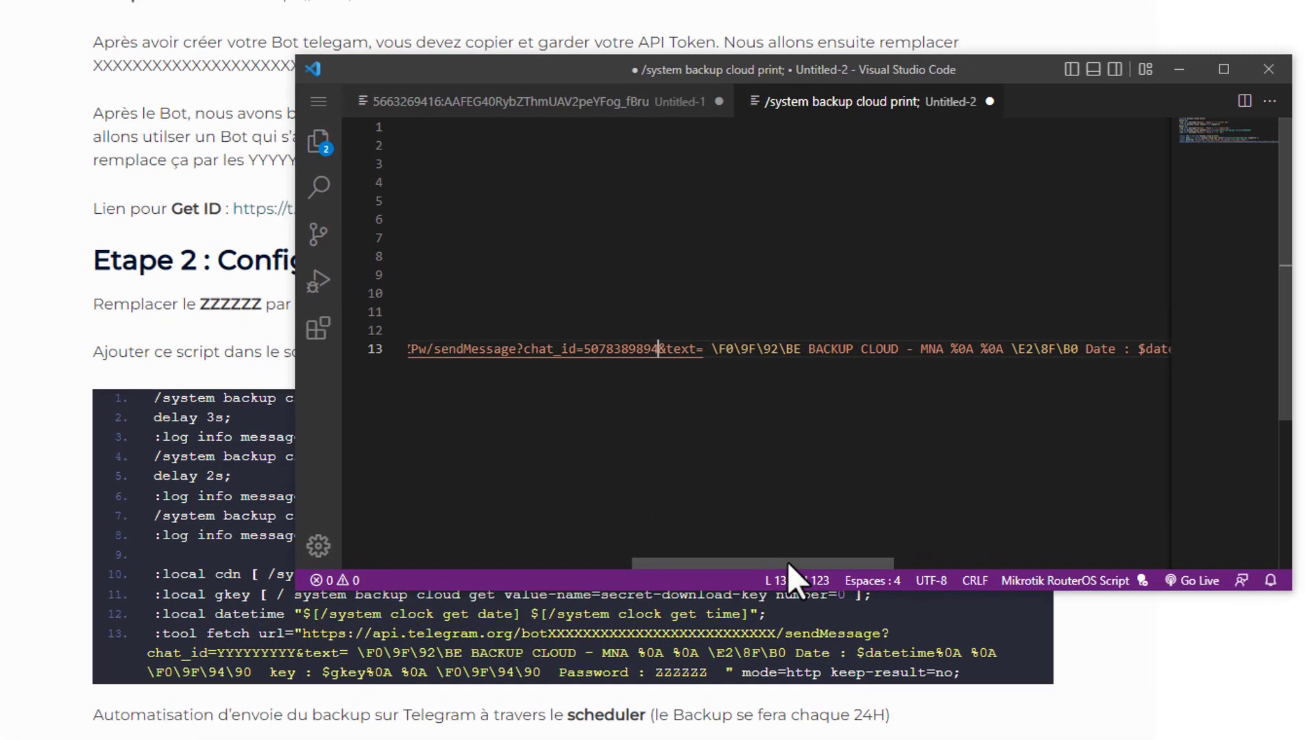
drag(804, 537, 1055, 568)
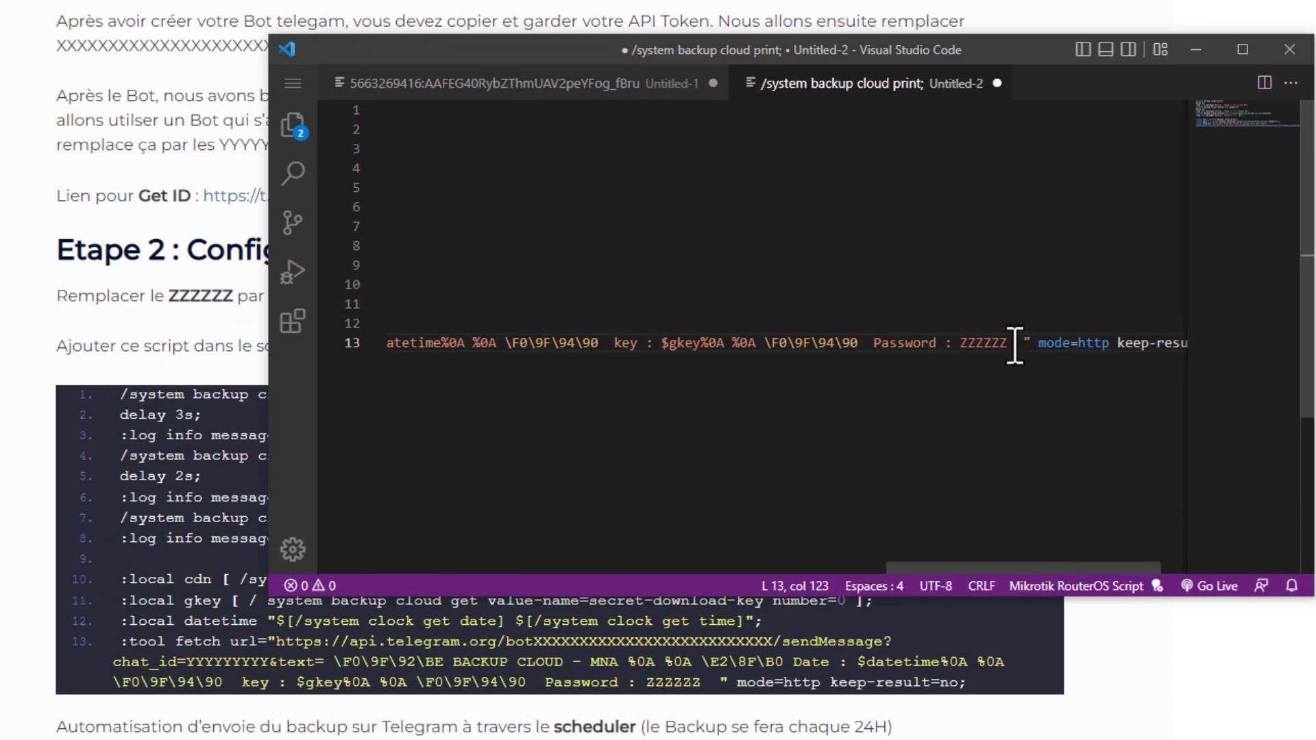
drag(1009, 347, 967, 349)
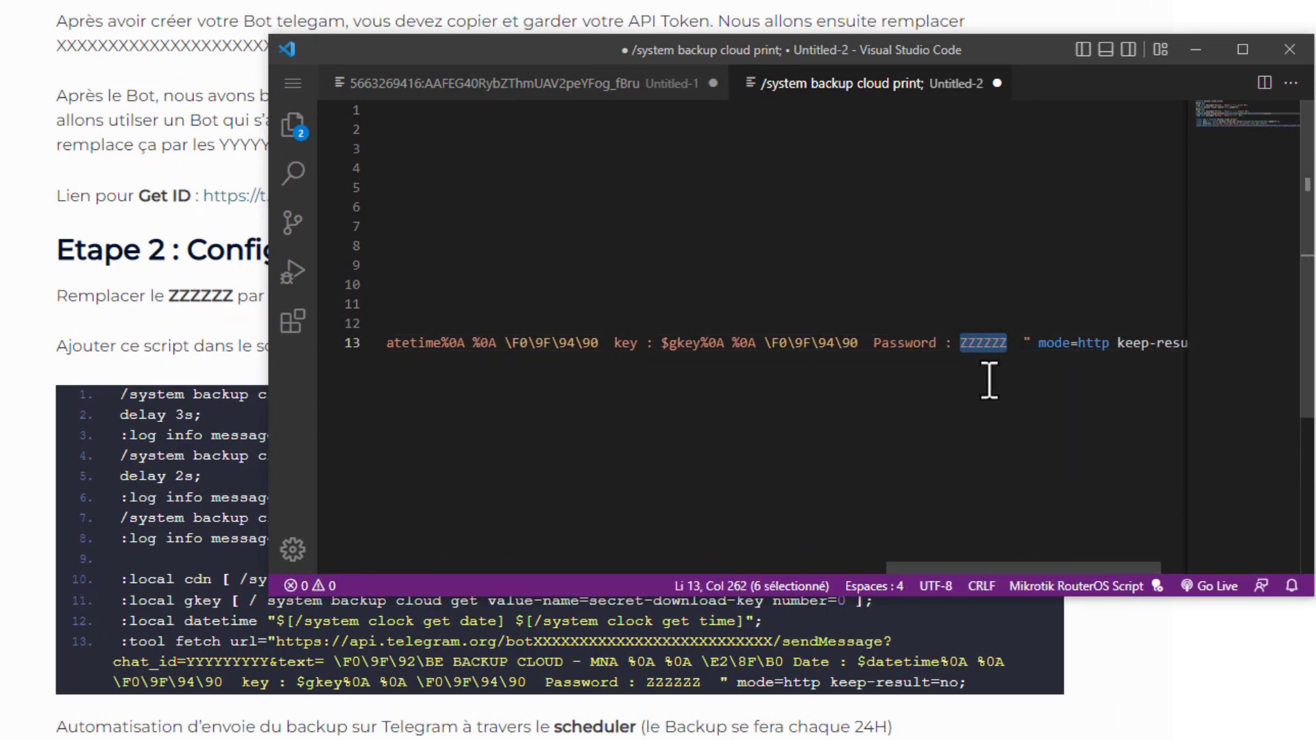
key(ctrl+f)
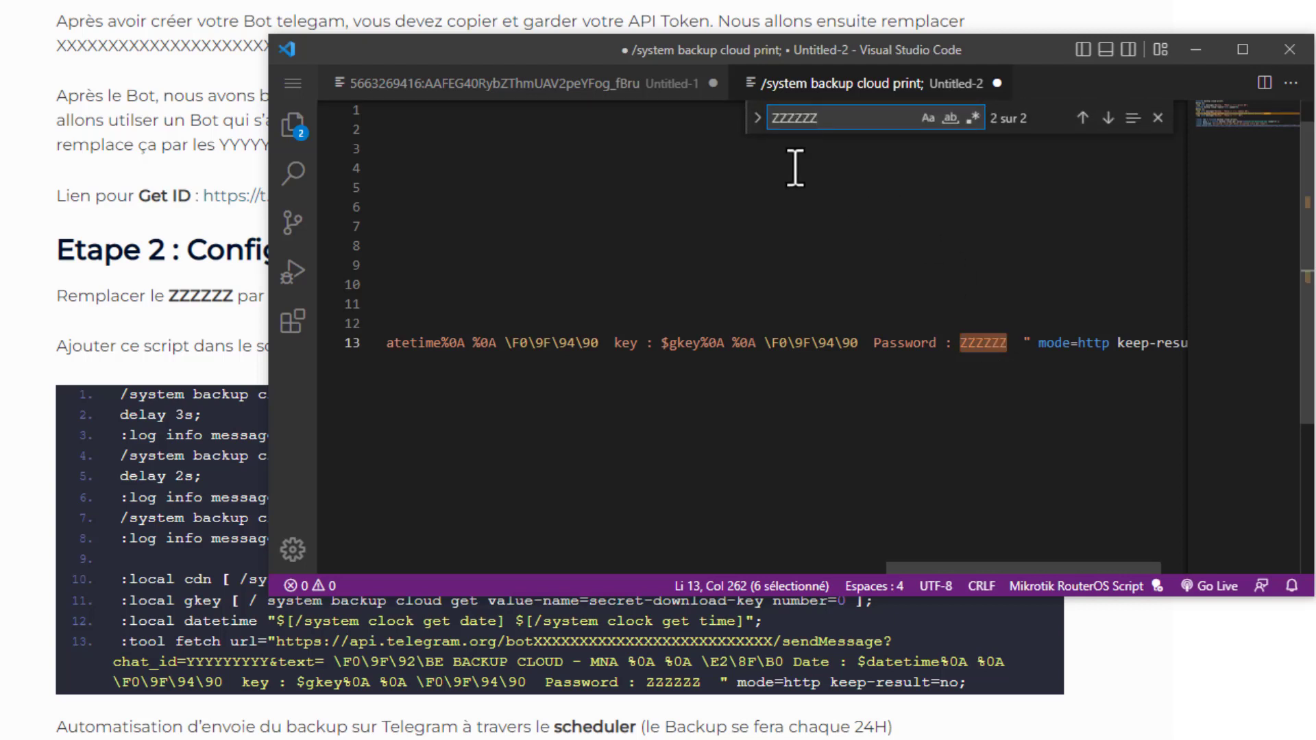
click(758, 118)
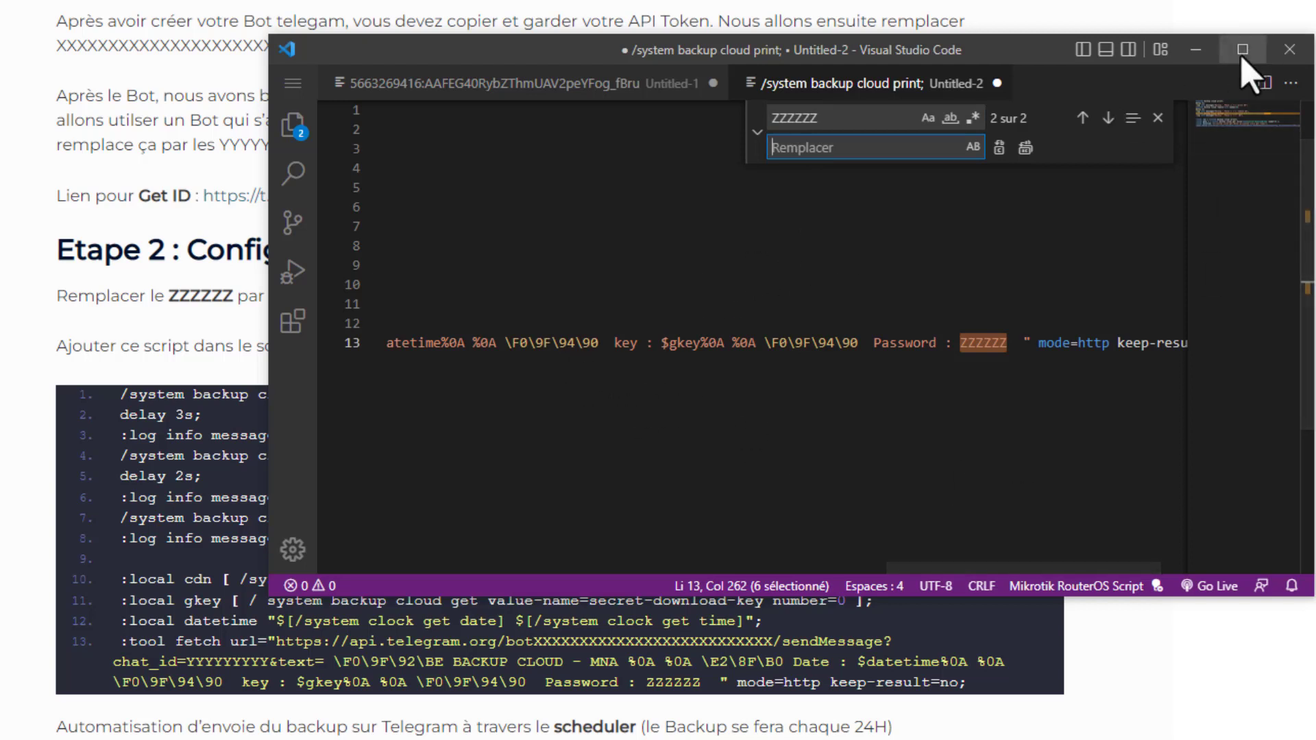
click(985, 343)
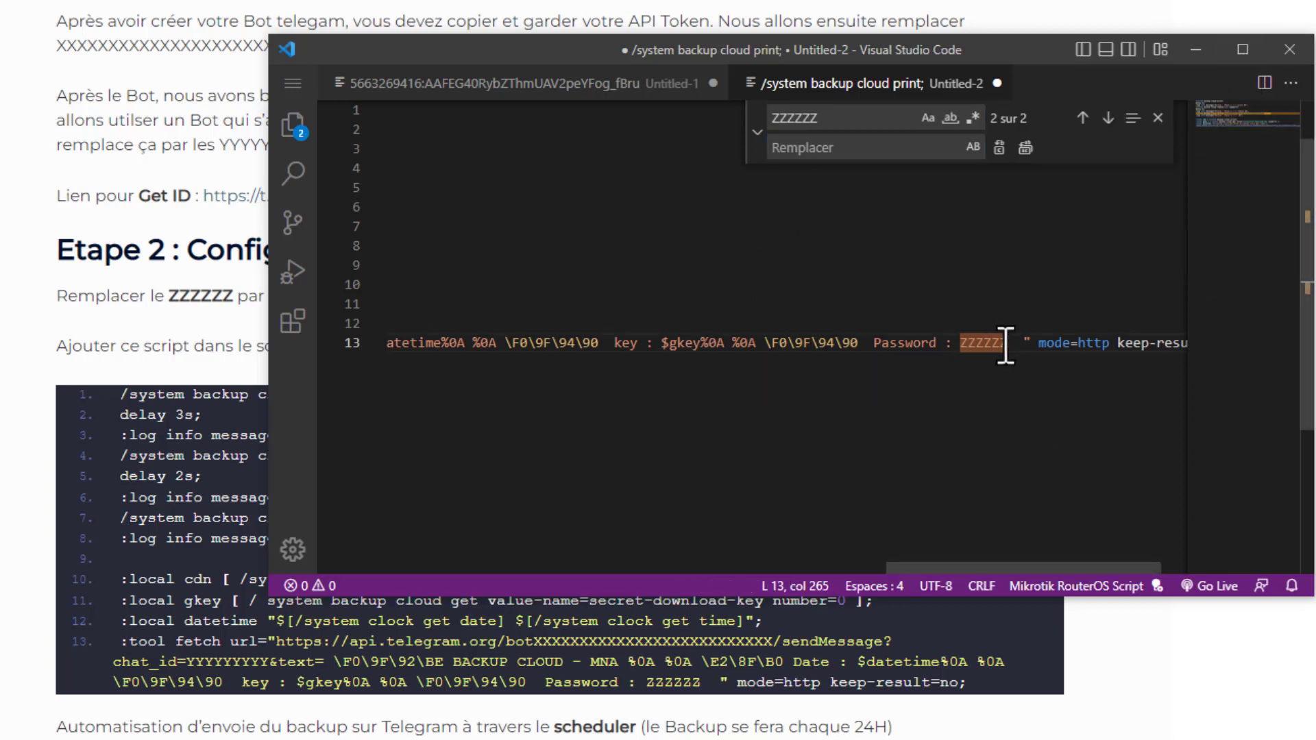
drag(1001, 573, 532, 561)
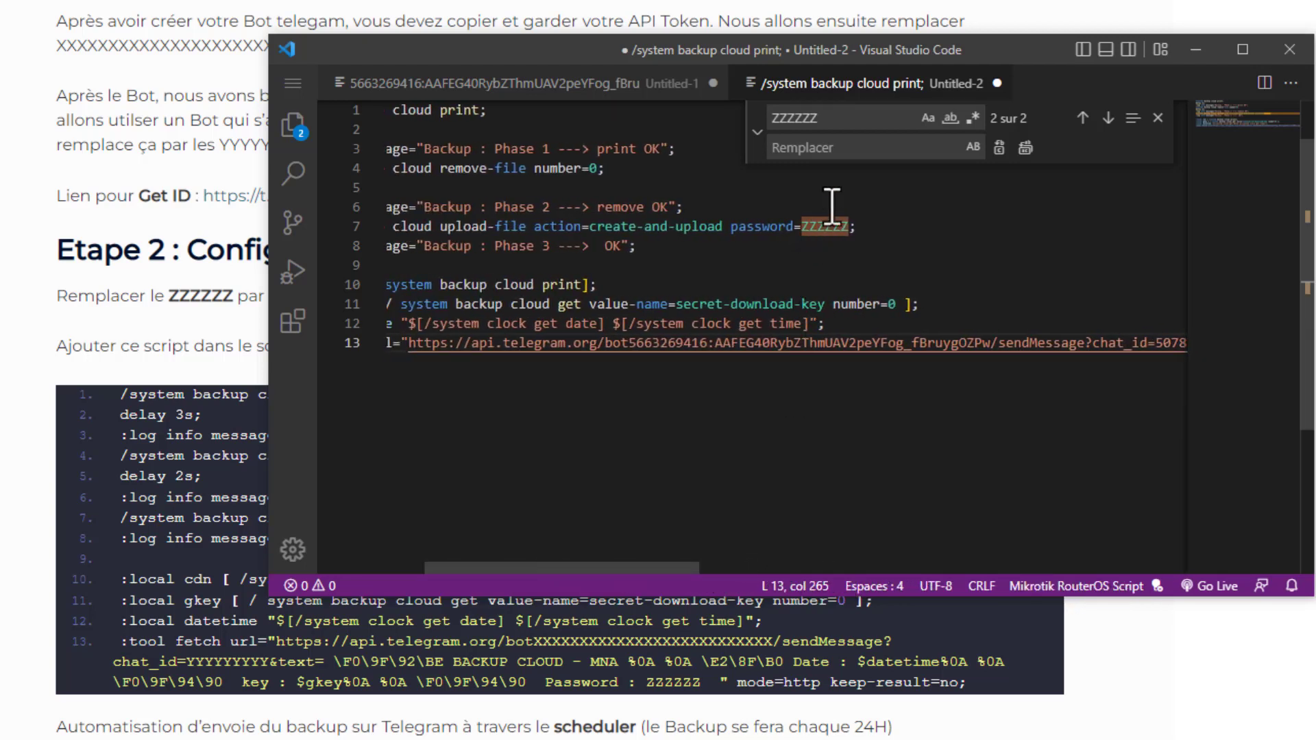
click(837, 150)
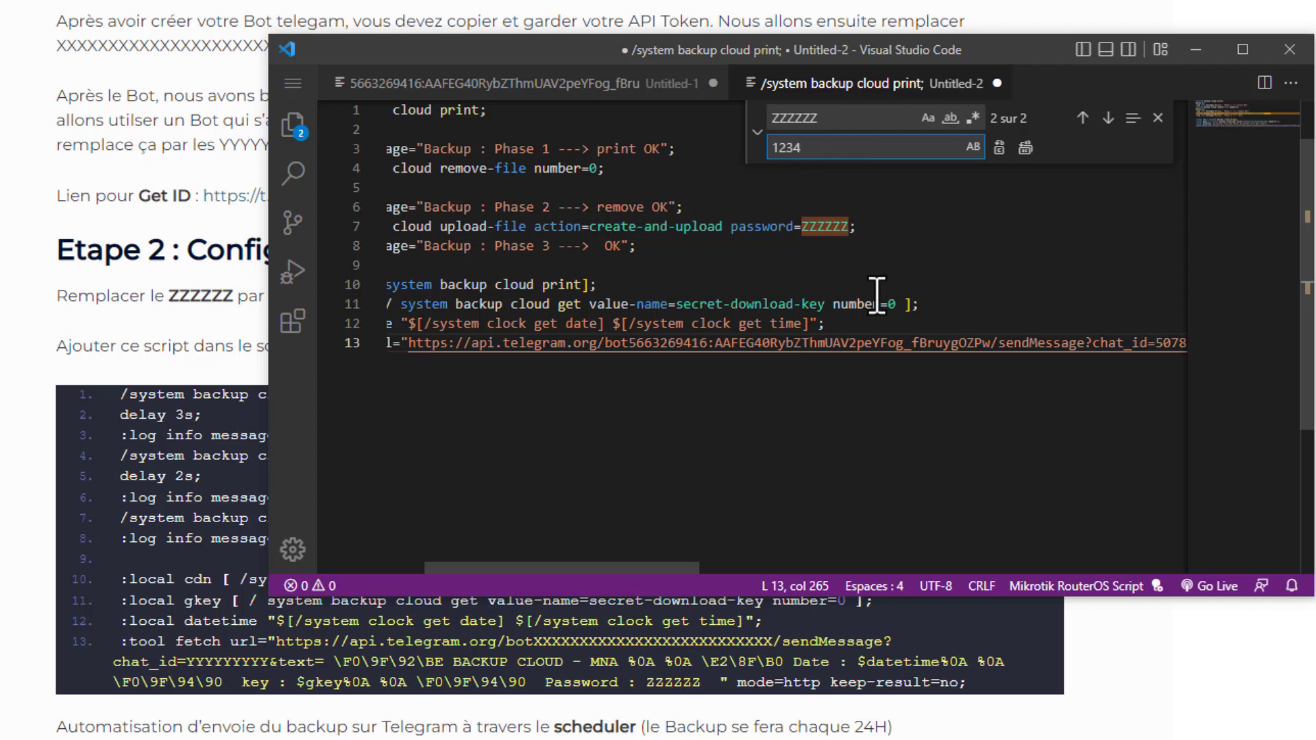
click(1026, 148)
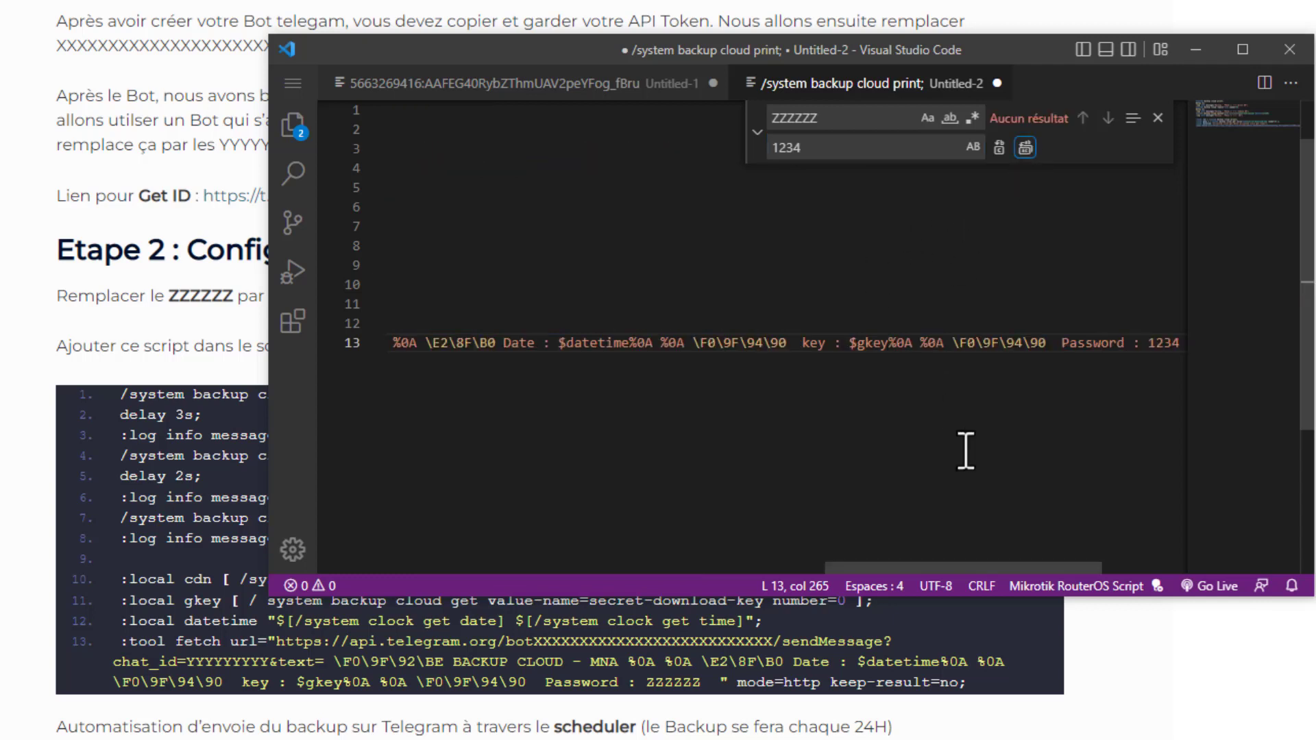
- Check the substituted backup password in the script's line 13 message and line 7 upload command, and close the search
drag(966, 569, 1052, 569)
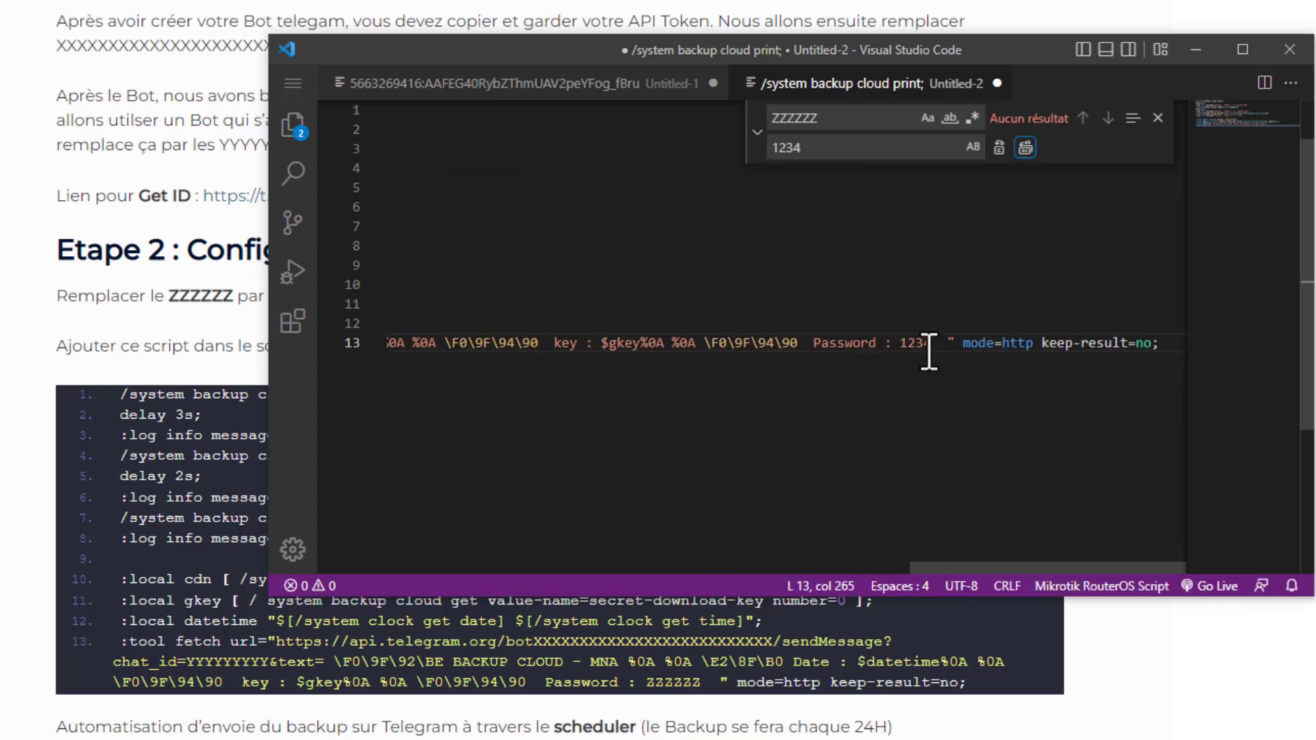
drag(927, 342, 891, 343)
drag(997, 567, 483, 569)
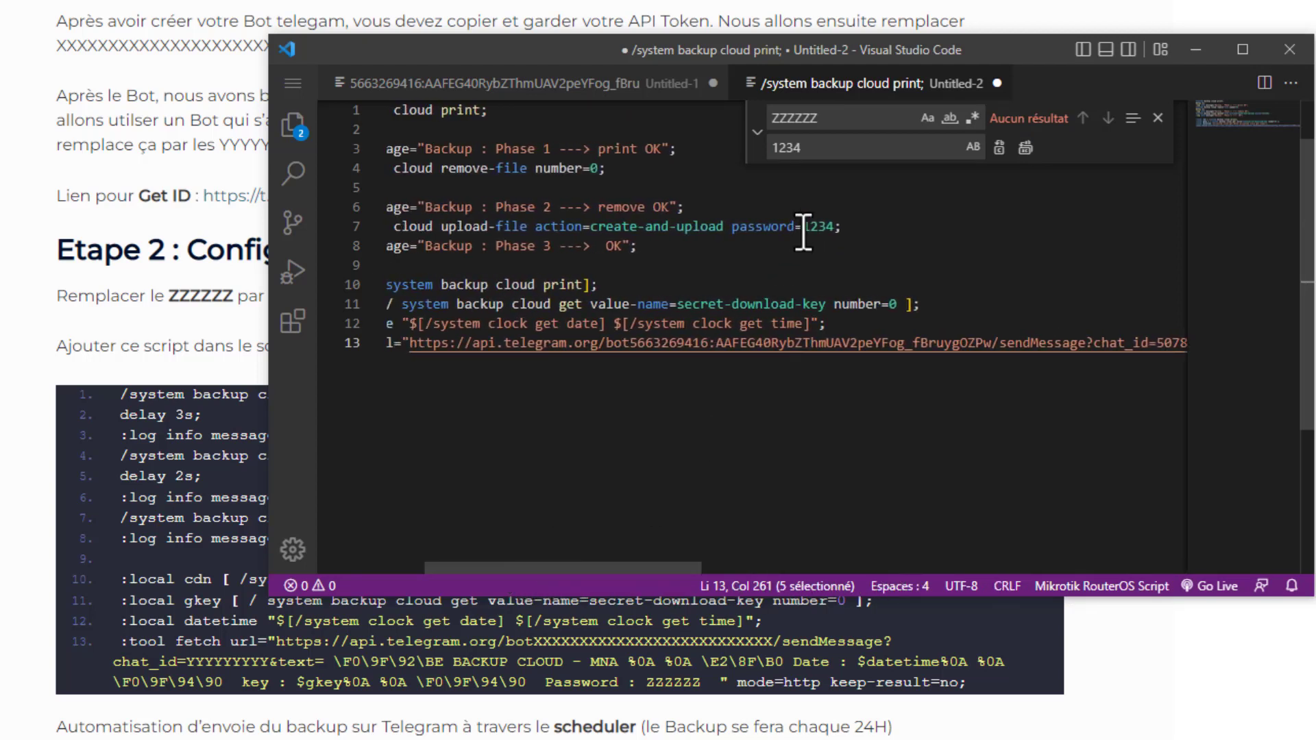
drag(805, 232, 830, 233)
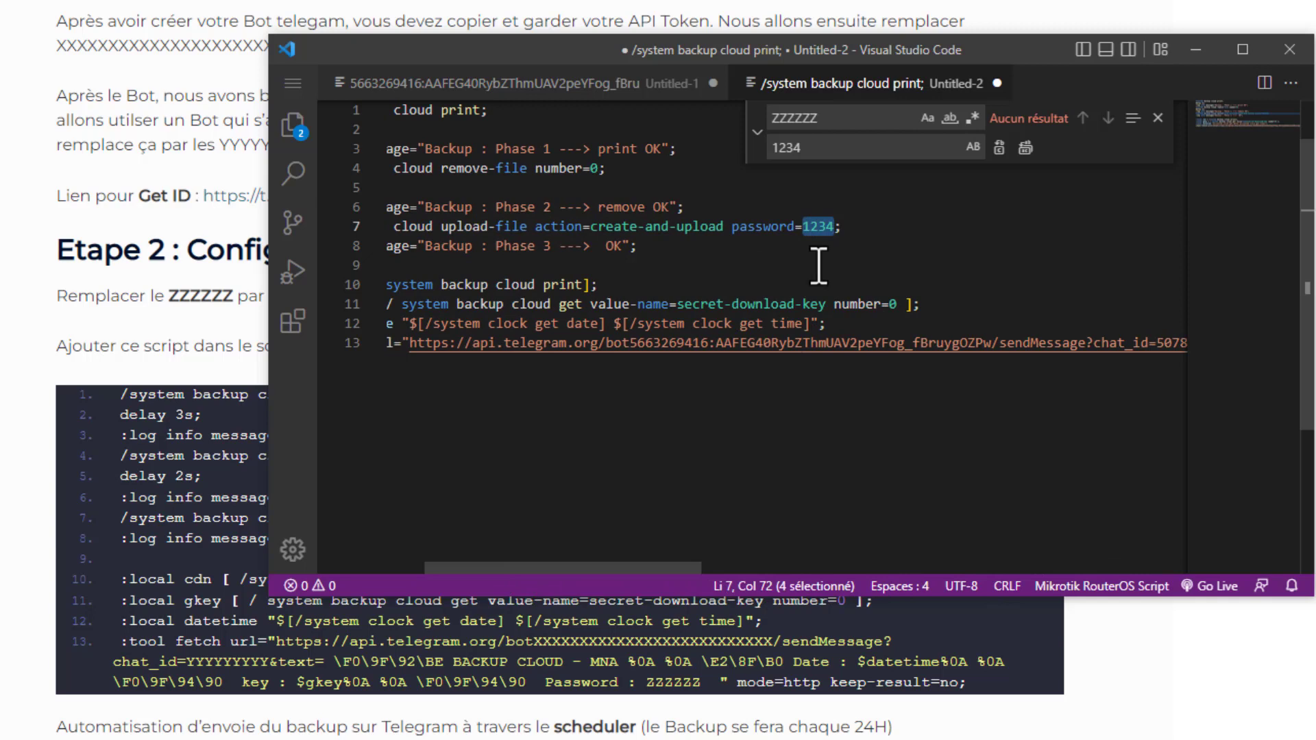
click(771, 265)
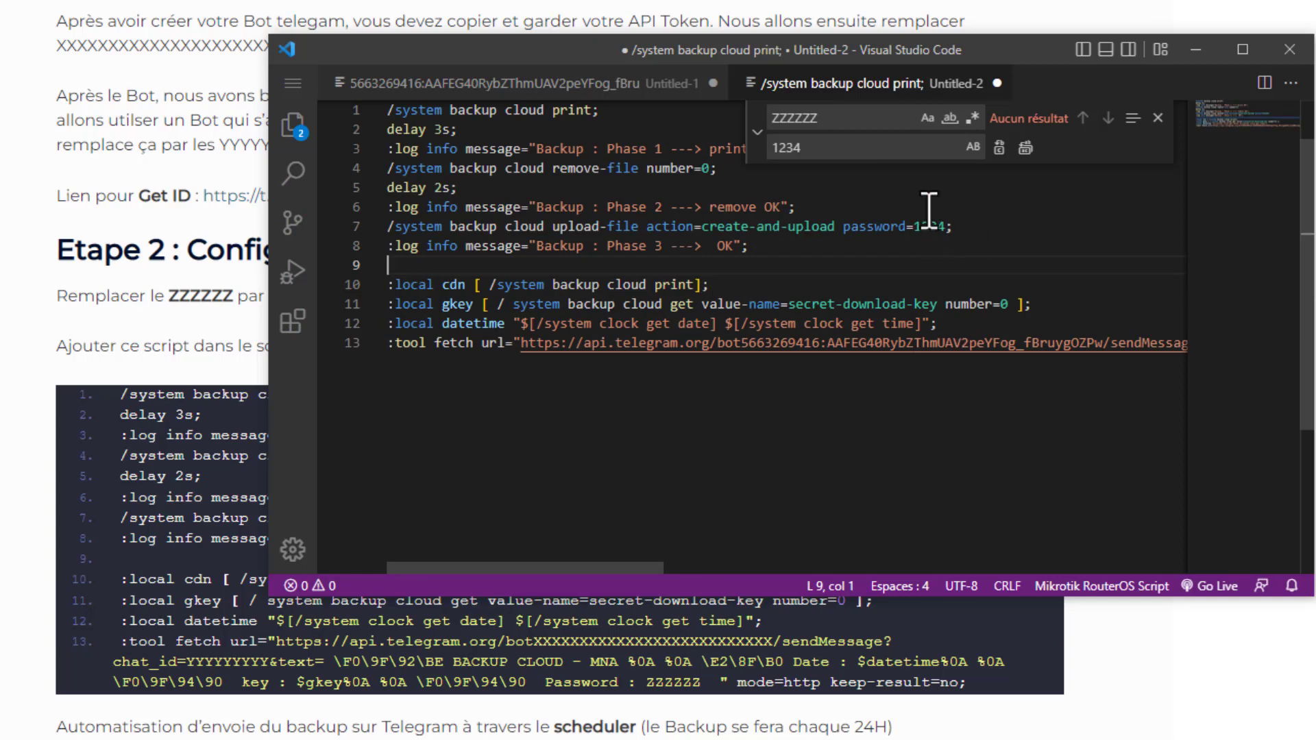
click(925, 229)
drag(695, 571, 574, 545)
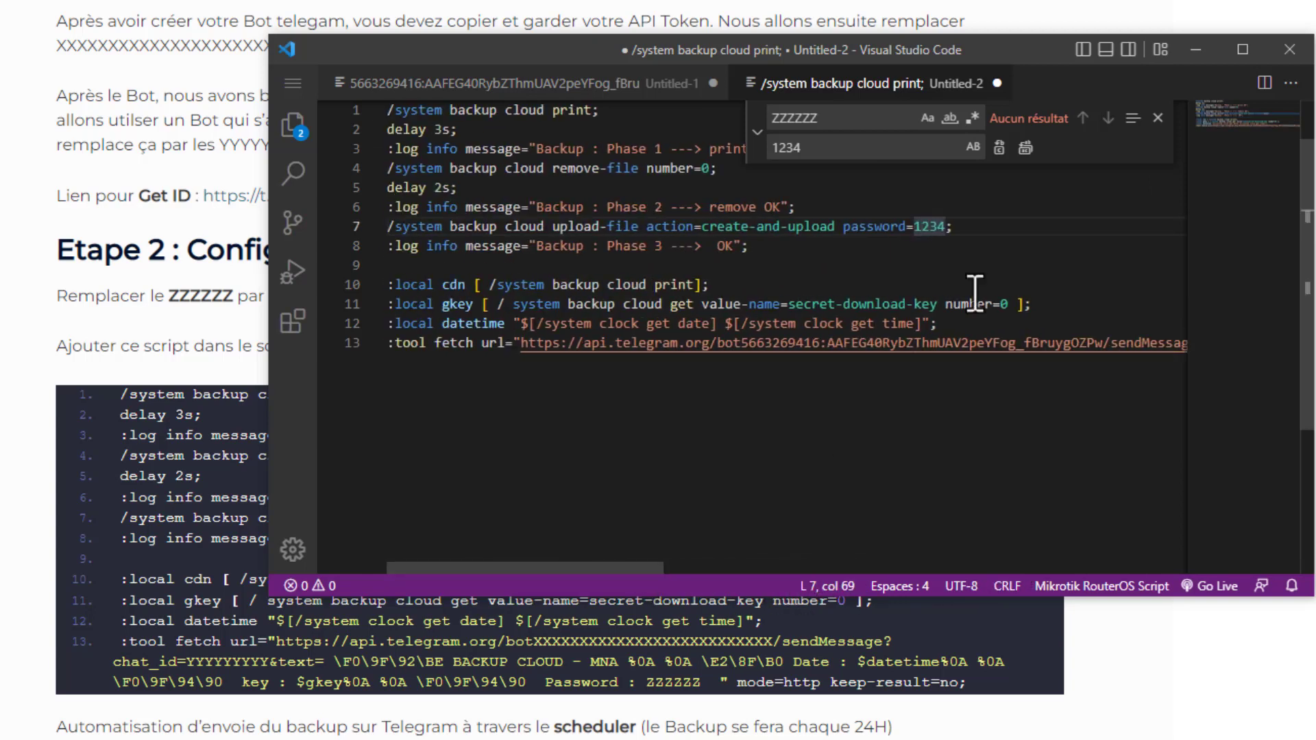
click(1159, 118)
click(800, 264)
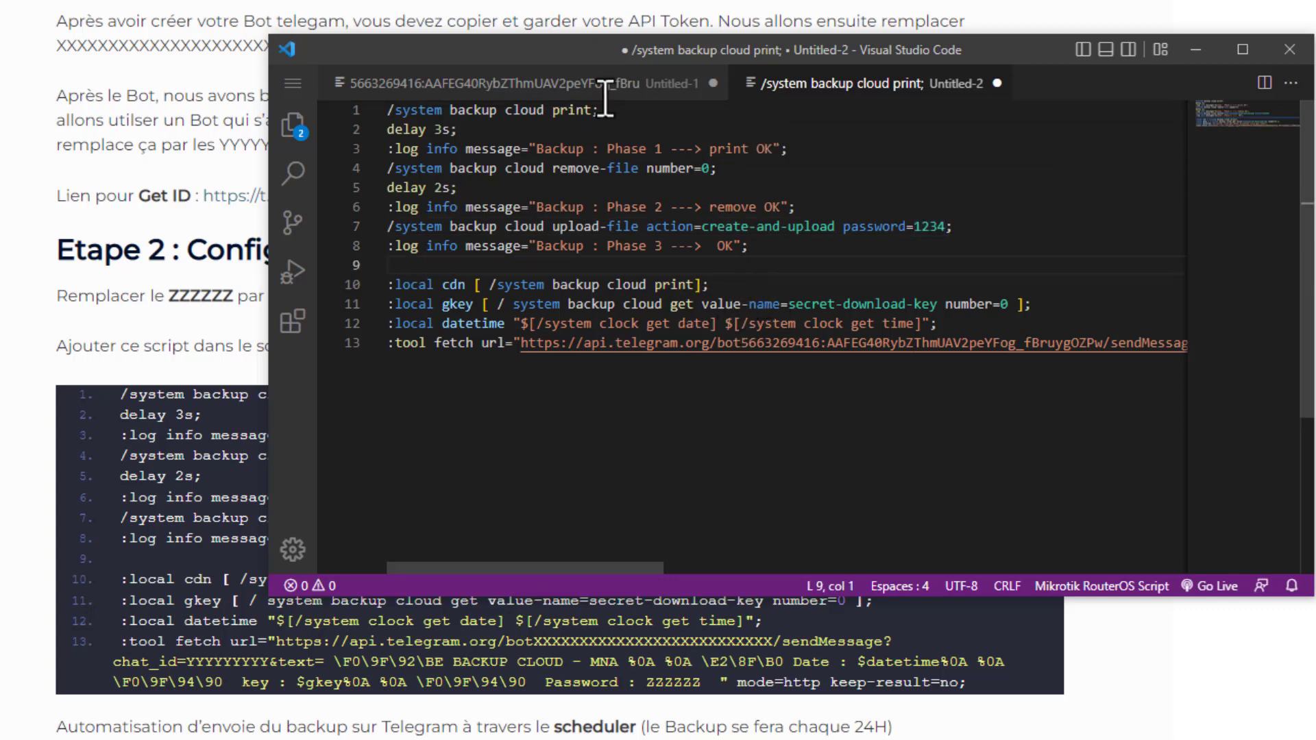
- Copy the entire completed backup script from the Untitled-2 file in Visual Studio Code
drag(586, 62, 871, 0)
click(447, 353)
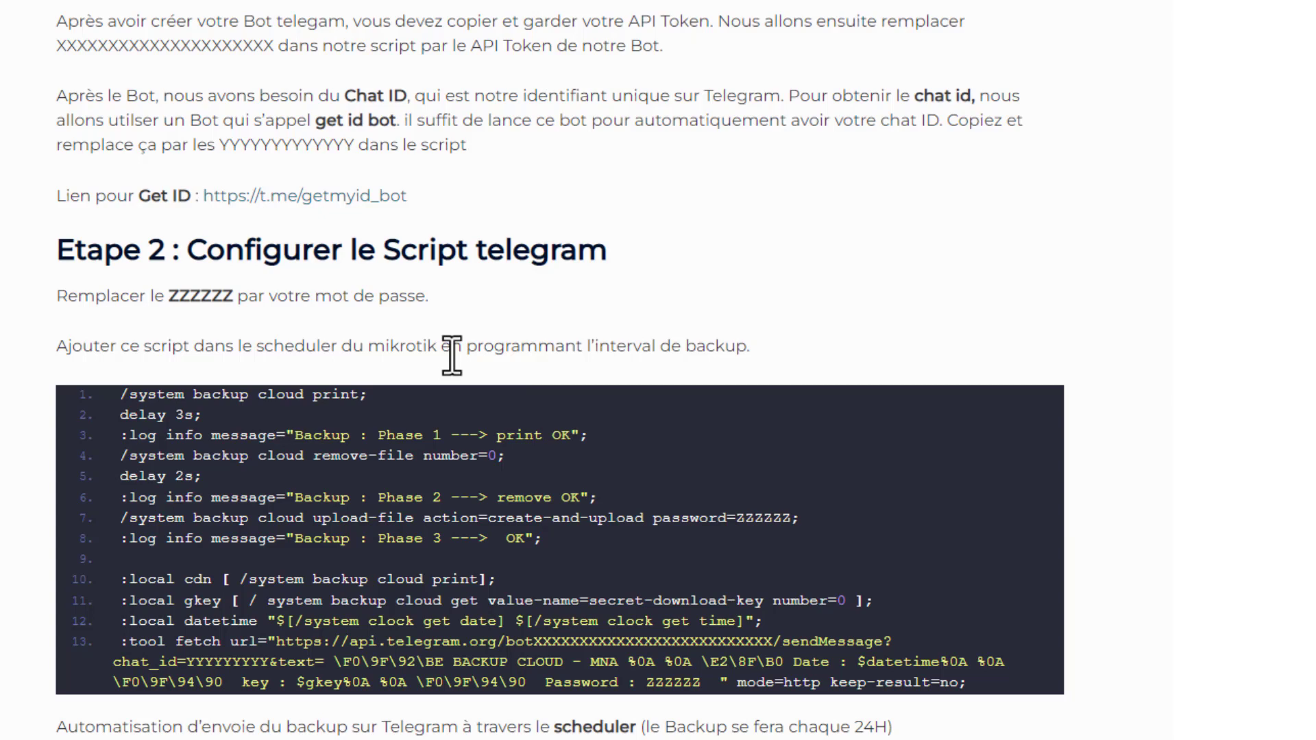
scroll(411, 309, down, 3)
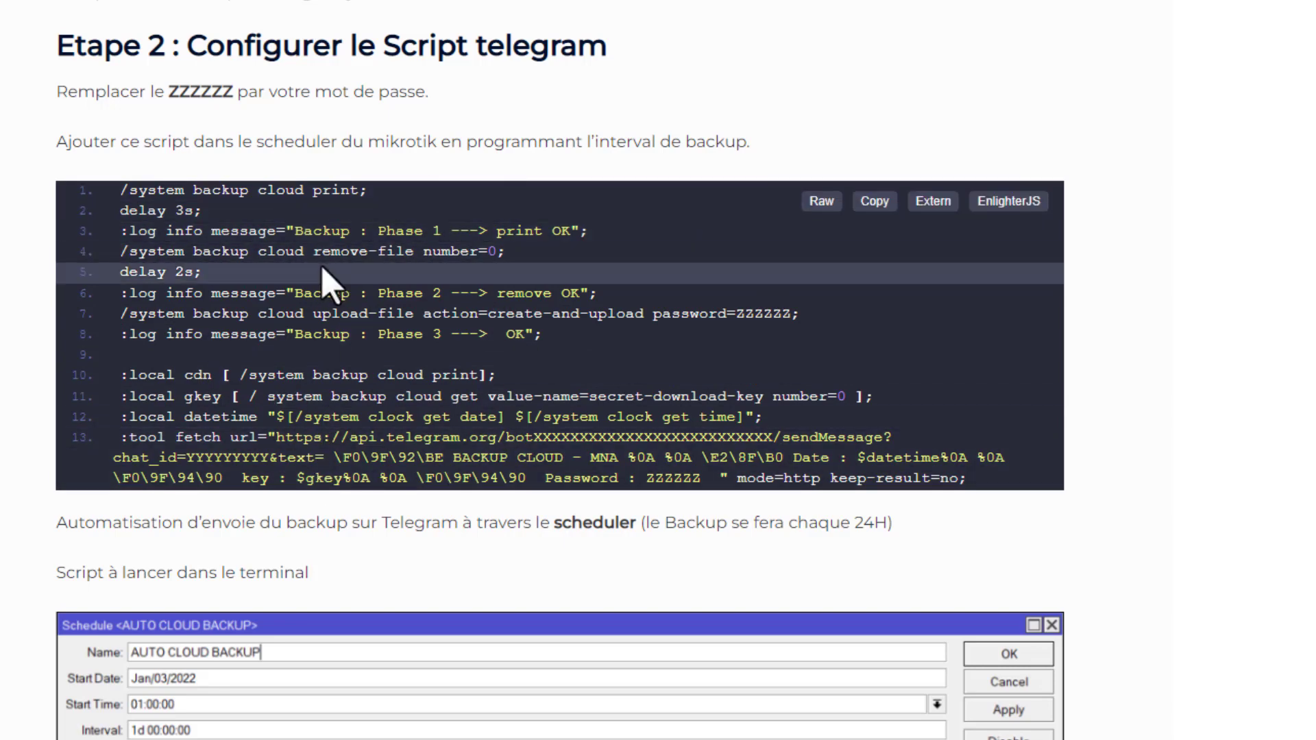
key(alt+Tab)
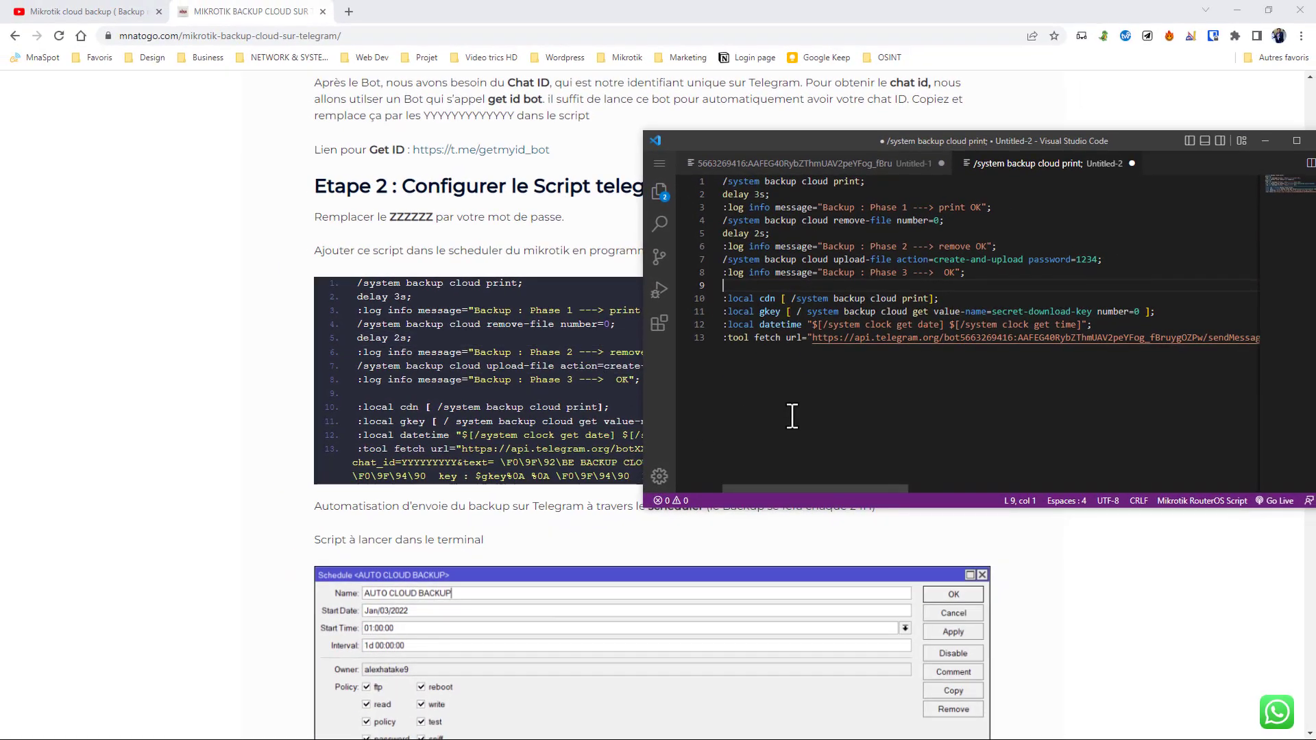
click(792, 417)
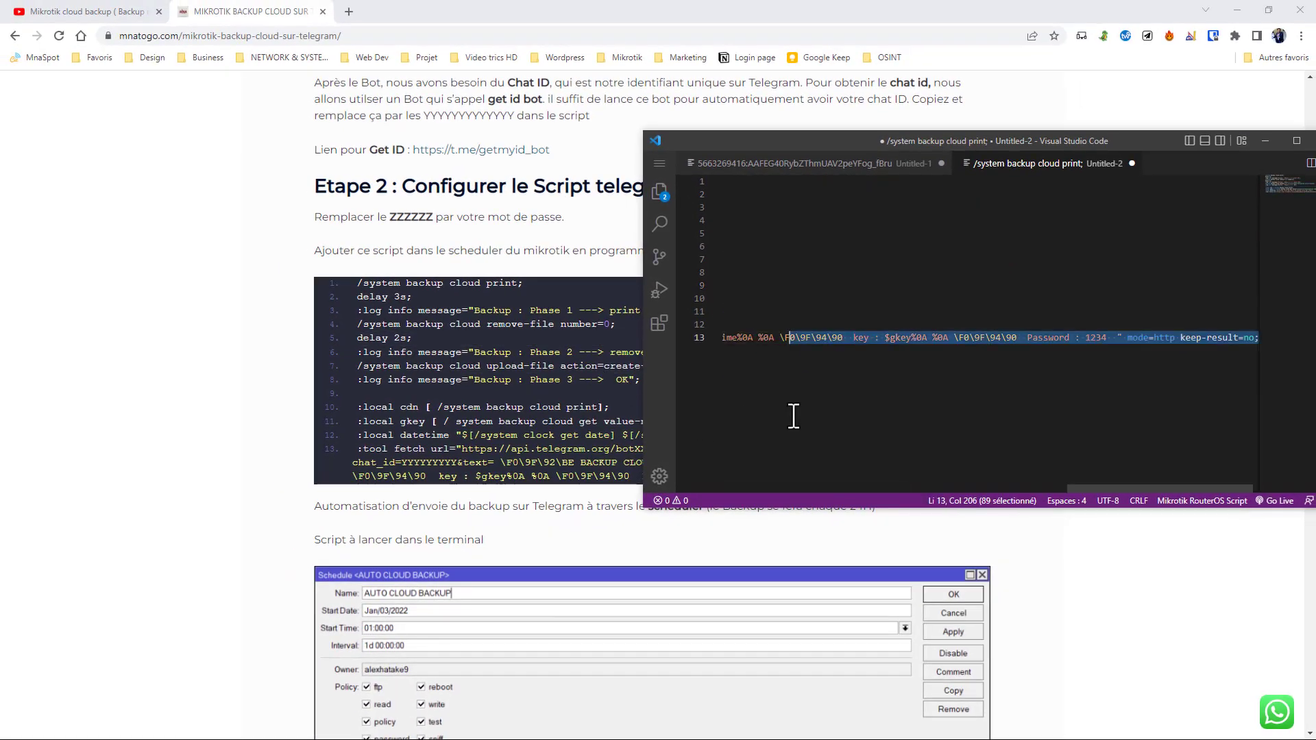
click(815, 451)
drag(1096, 491, 745, 515)
key(ctrl+a)
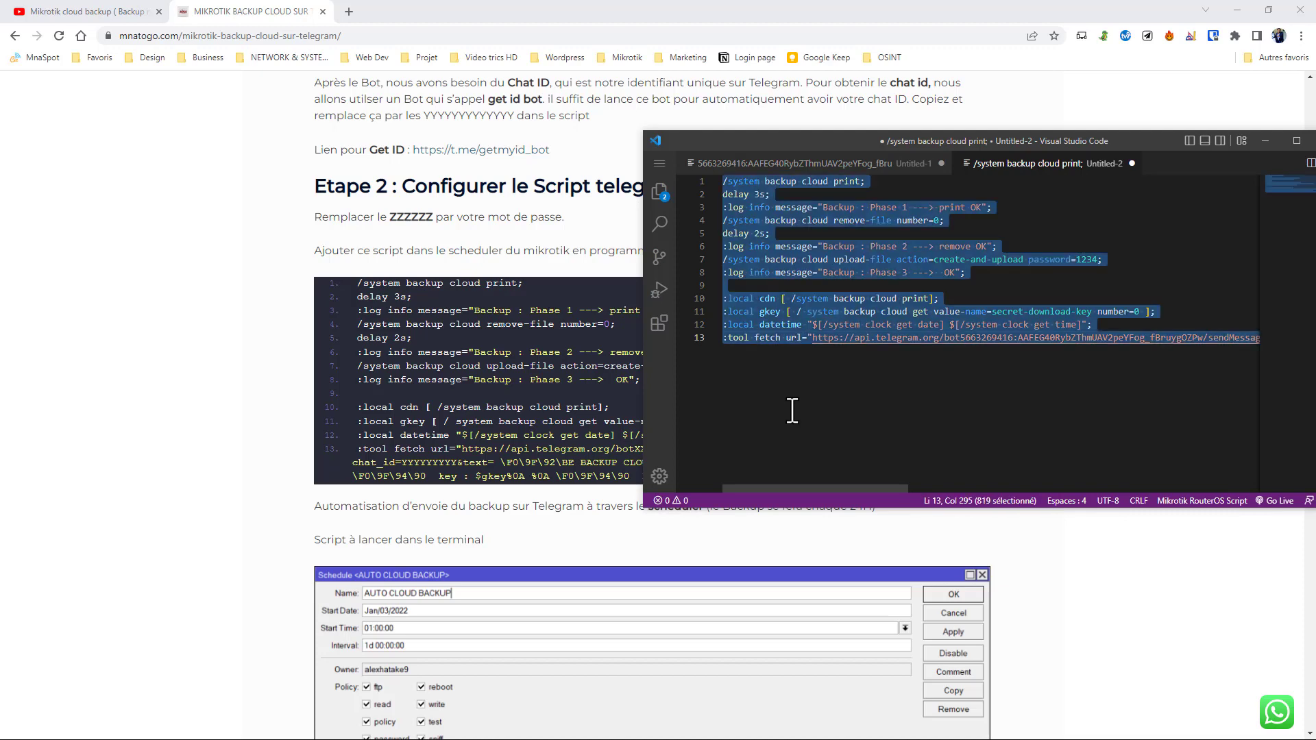
right_click(780, 305)
click(820, 388)
- Minimize Visual Studio Code and the browser, clear the Telegram search, and place the WinBox window beside Telegram
click(1267, 143)
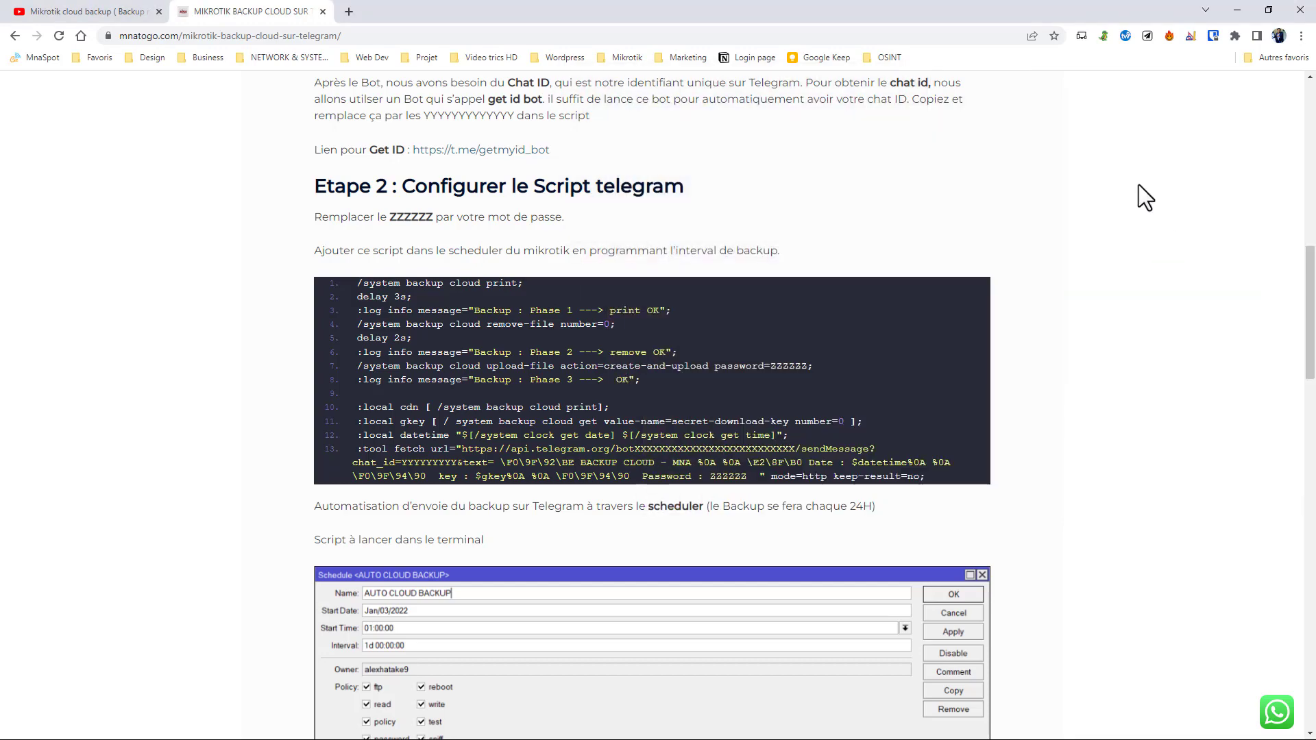
click(1238, 10)
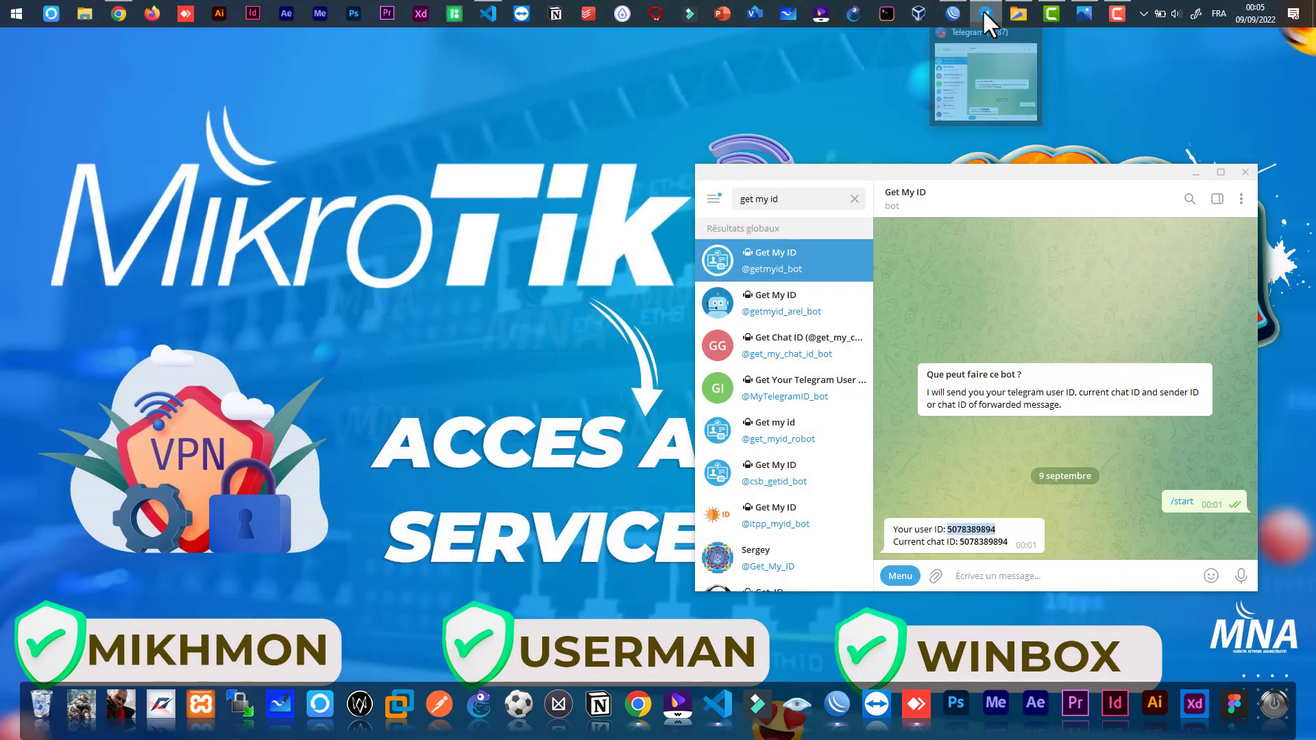
click(855, 200)
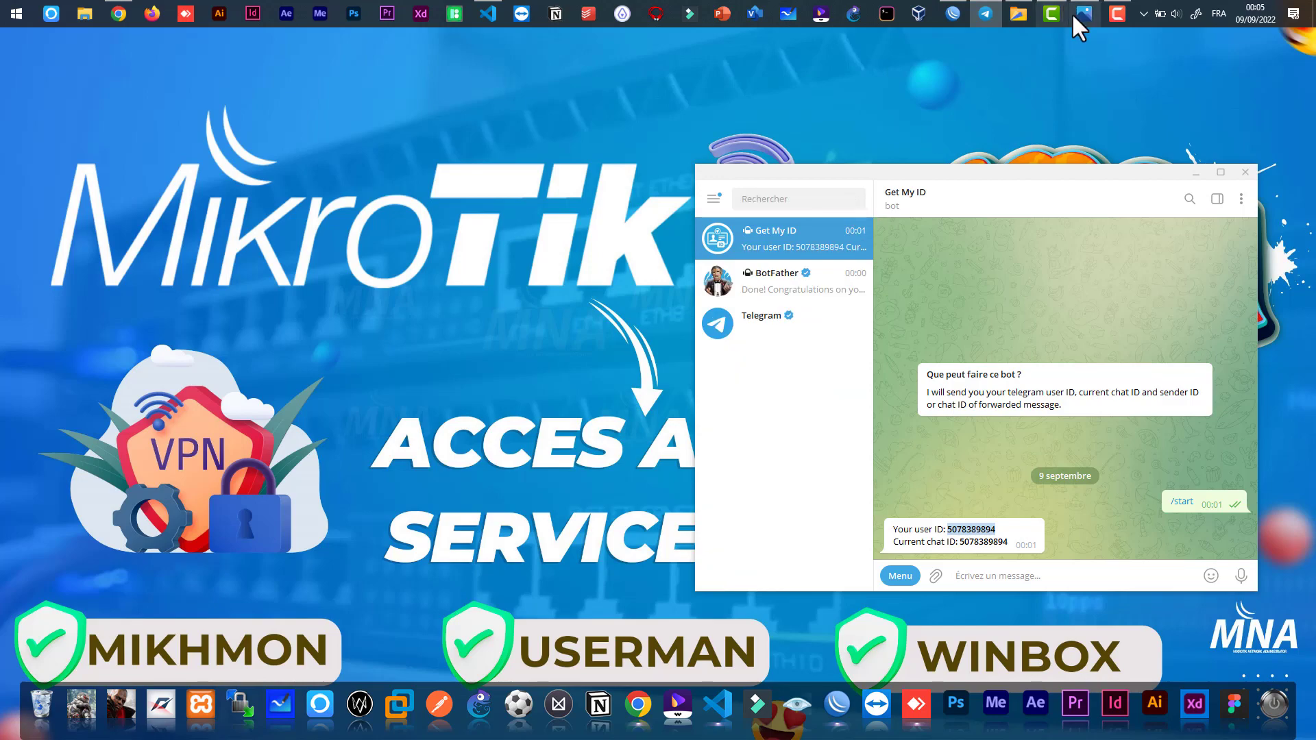
click(952, 13)
drag(663, 103, 256, 92)
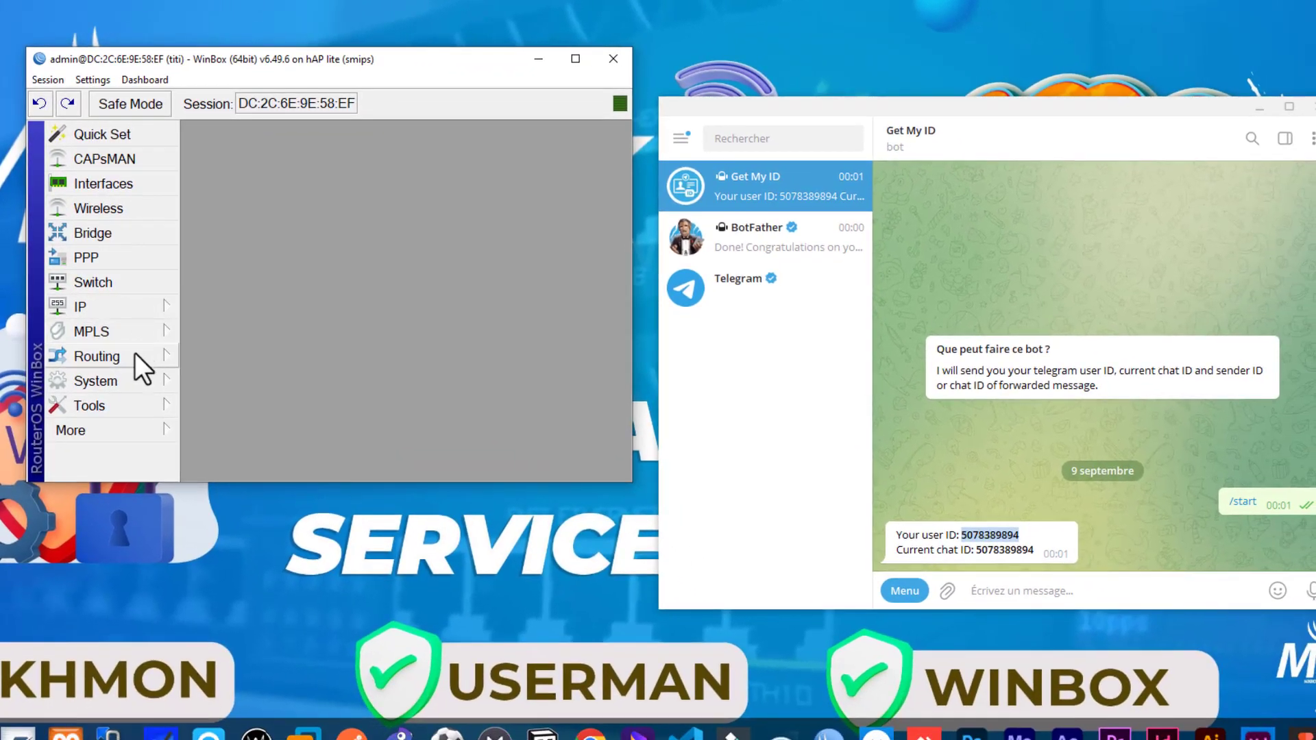
- Create a new script in the router's system script list and maximize both WinBox and the script form
click(136, 418)
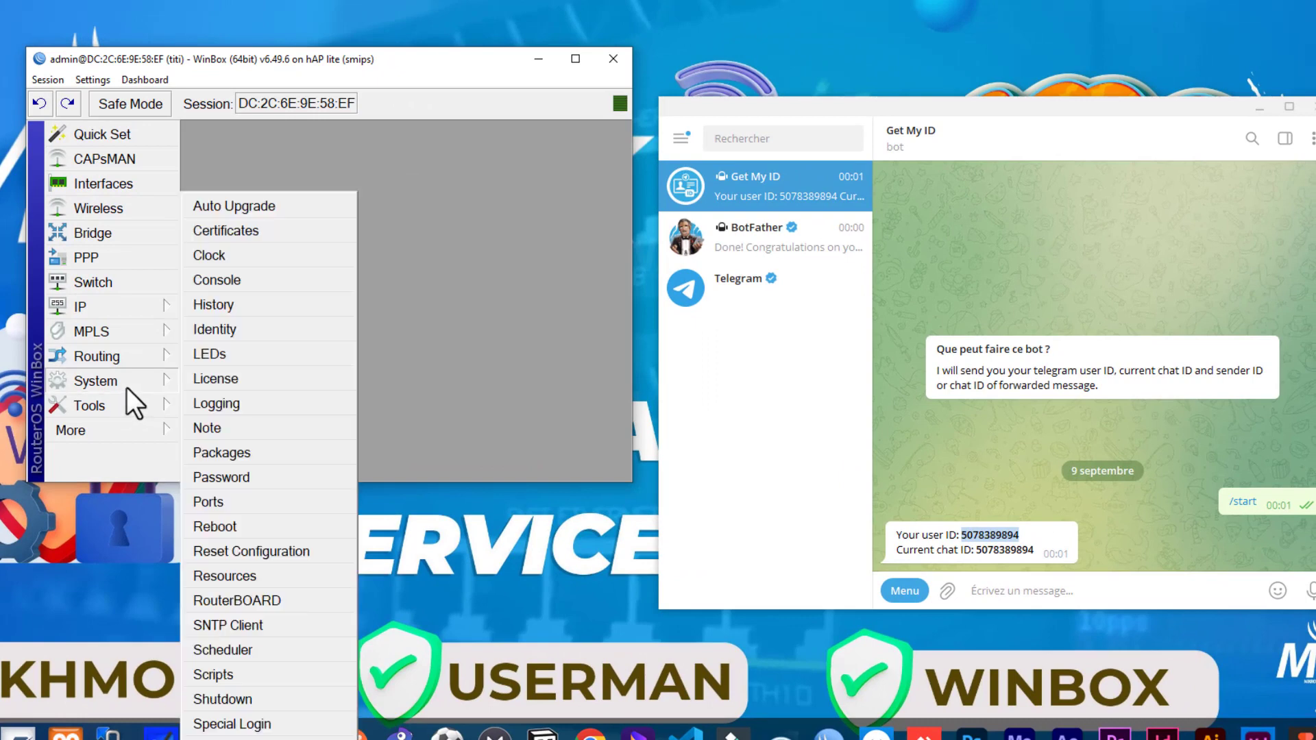
click(220, 675)
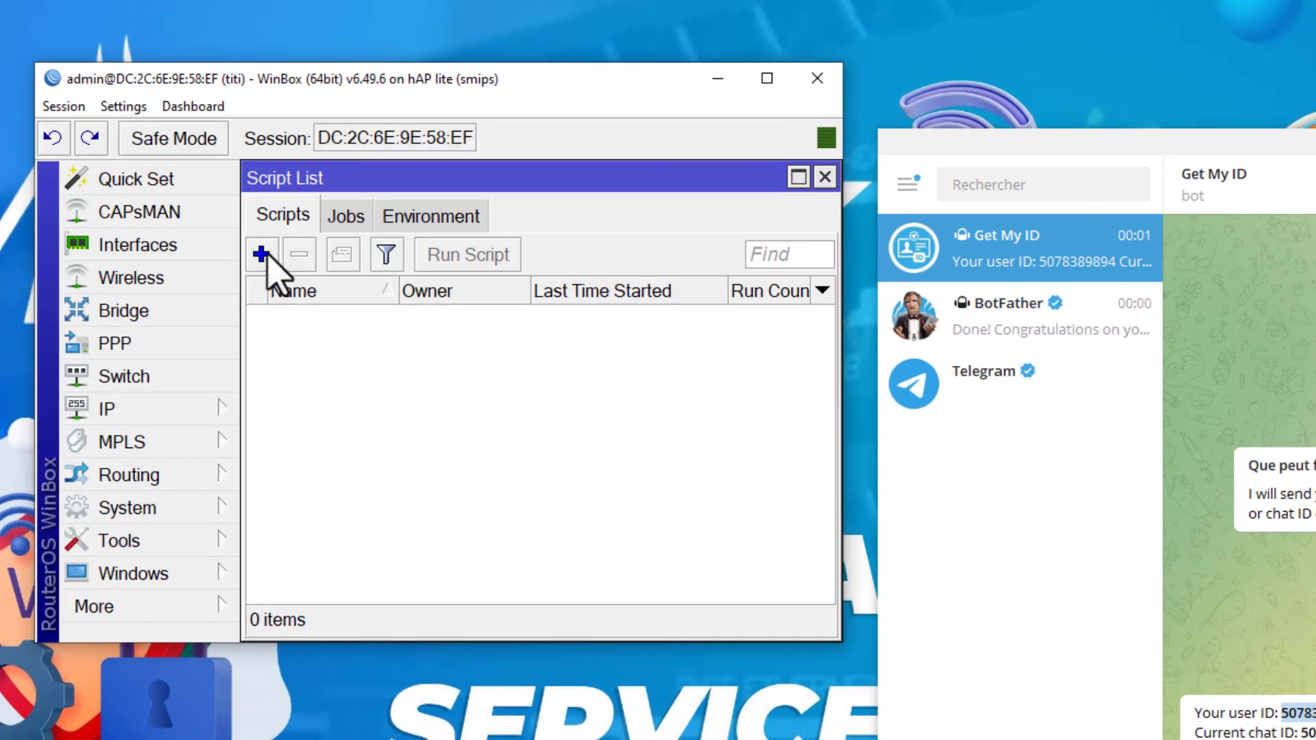
click(190, 188)
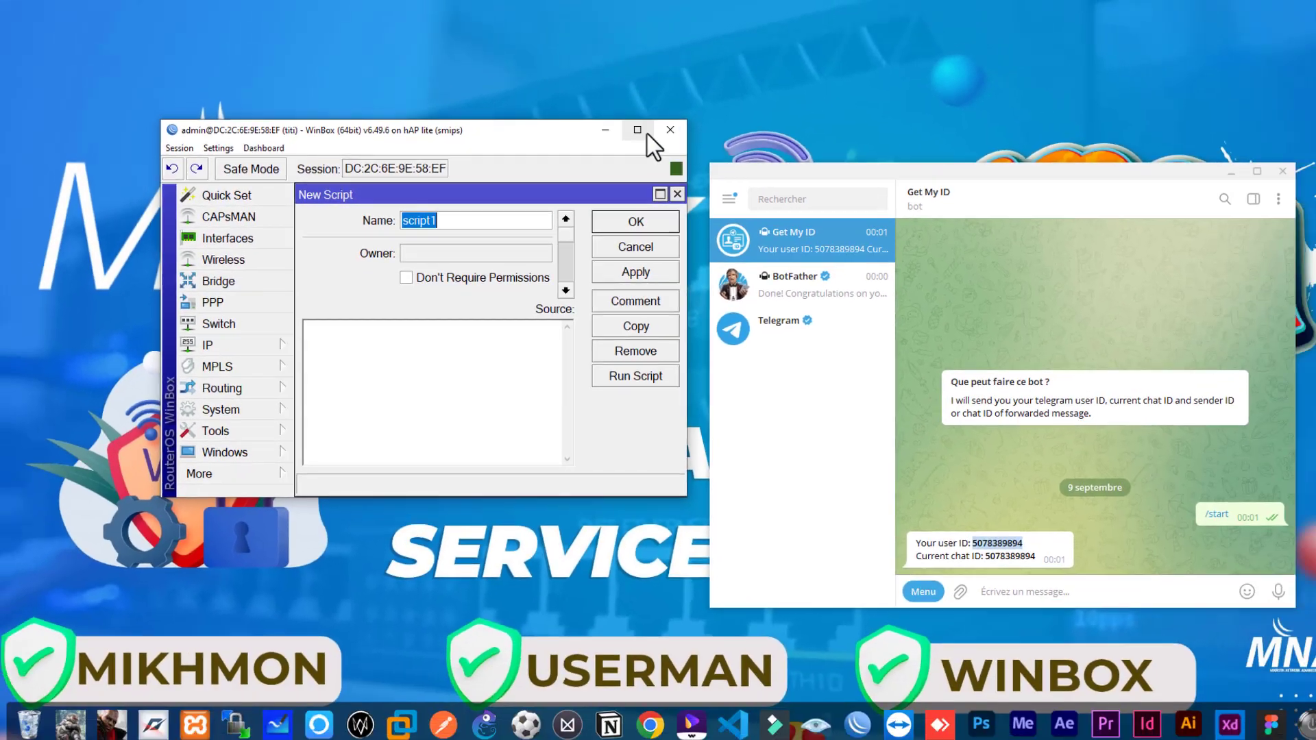
click(837, 86)
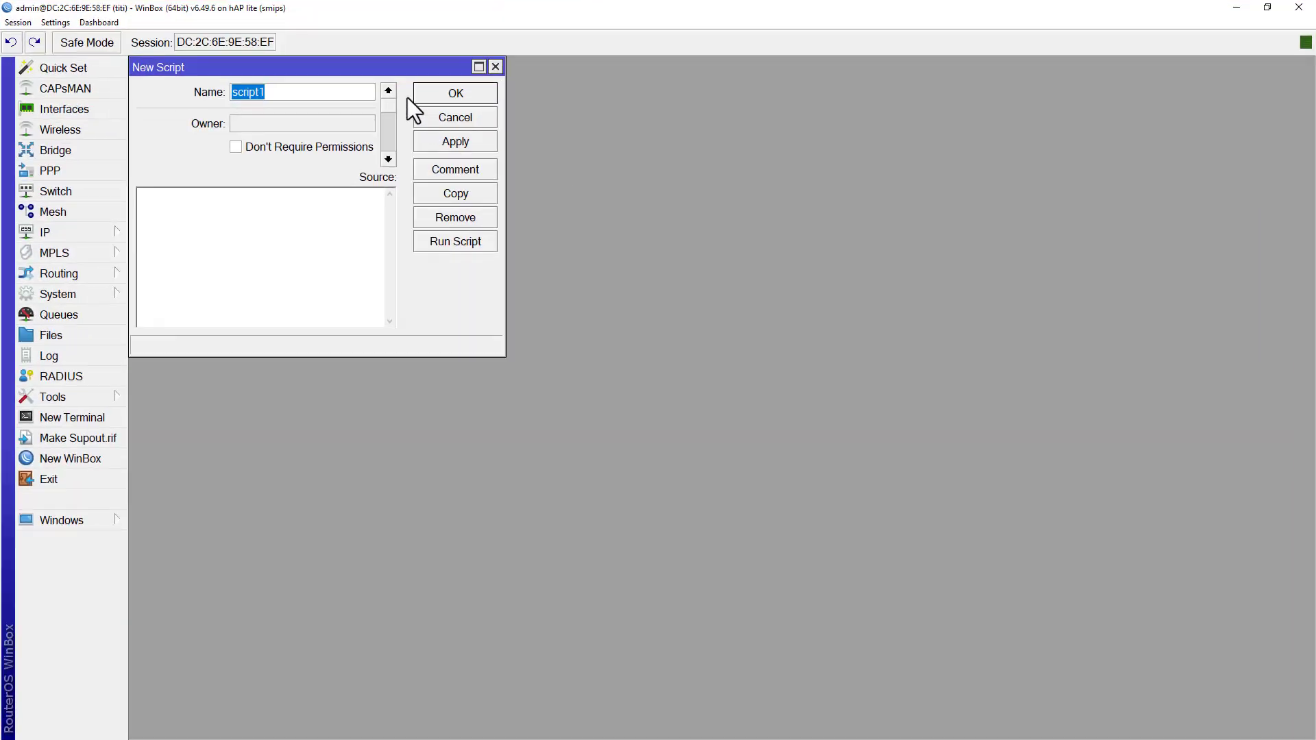
drag(399, 66, 508, 268)
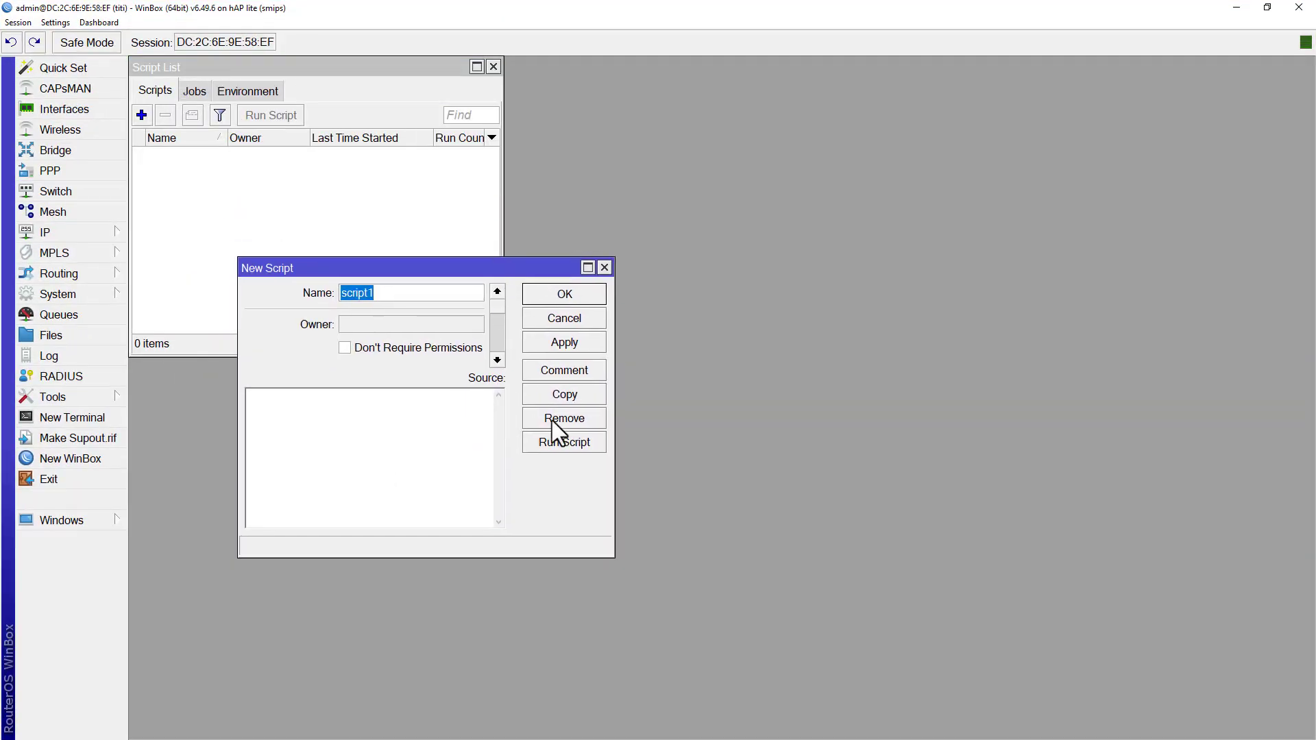
click(588, 268)
click(627, 464)
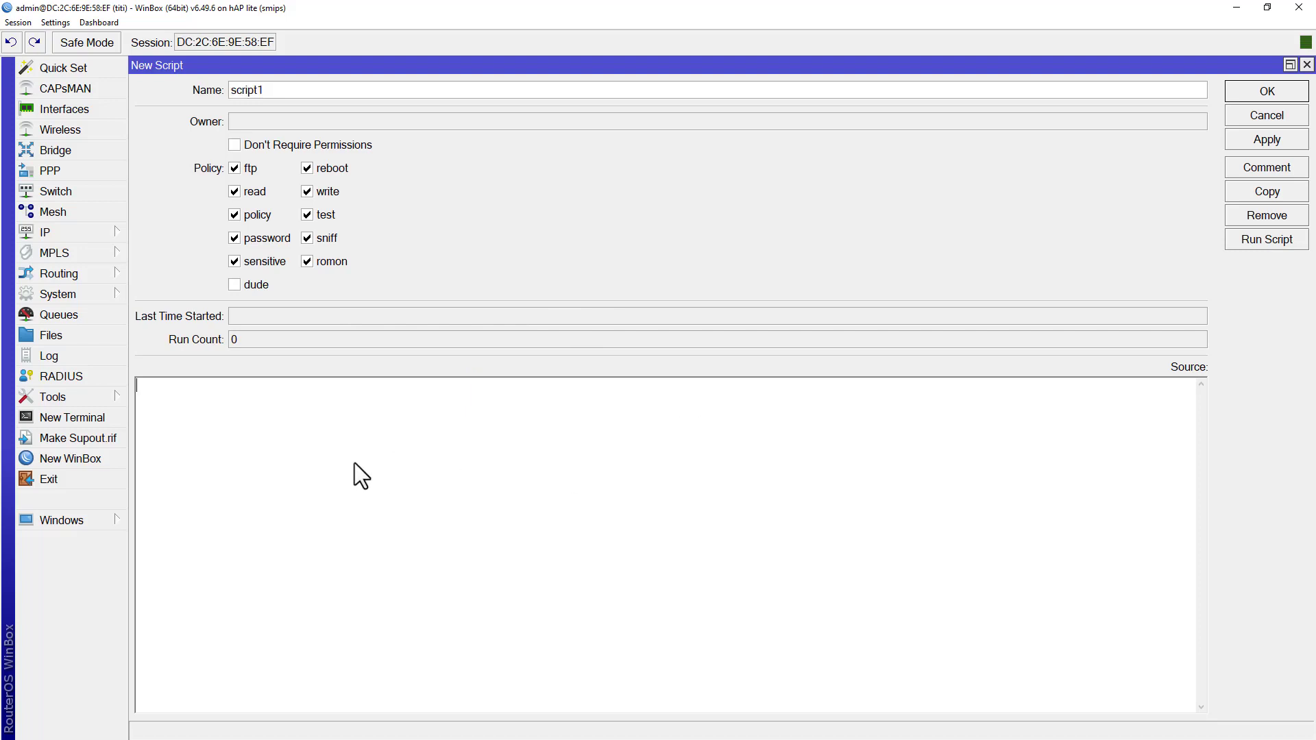
- Name the new script "backup sur telegram"
drag(296, 92, 112, 98)
text(backup sur telegram)
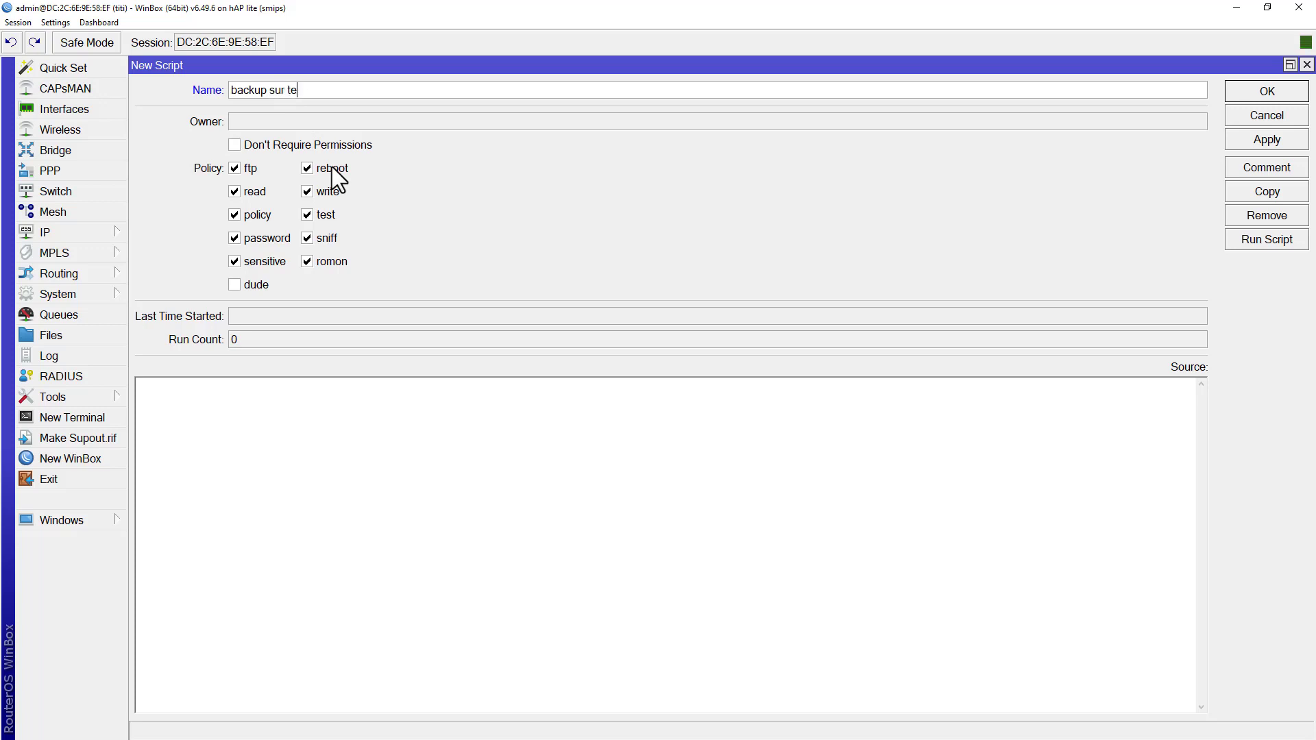
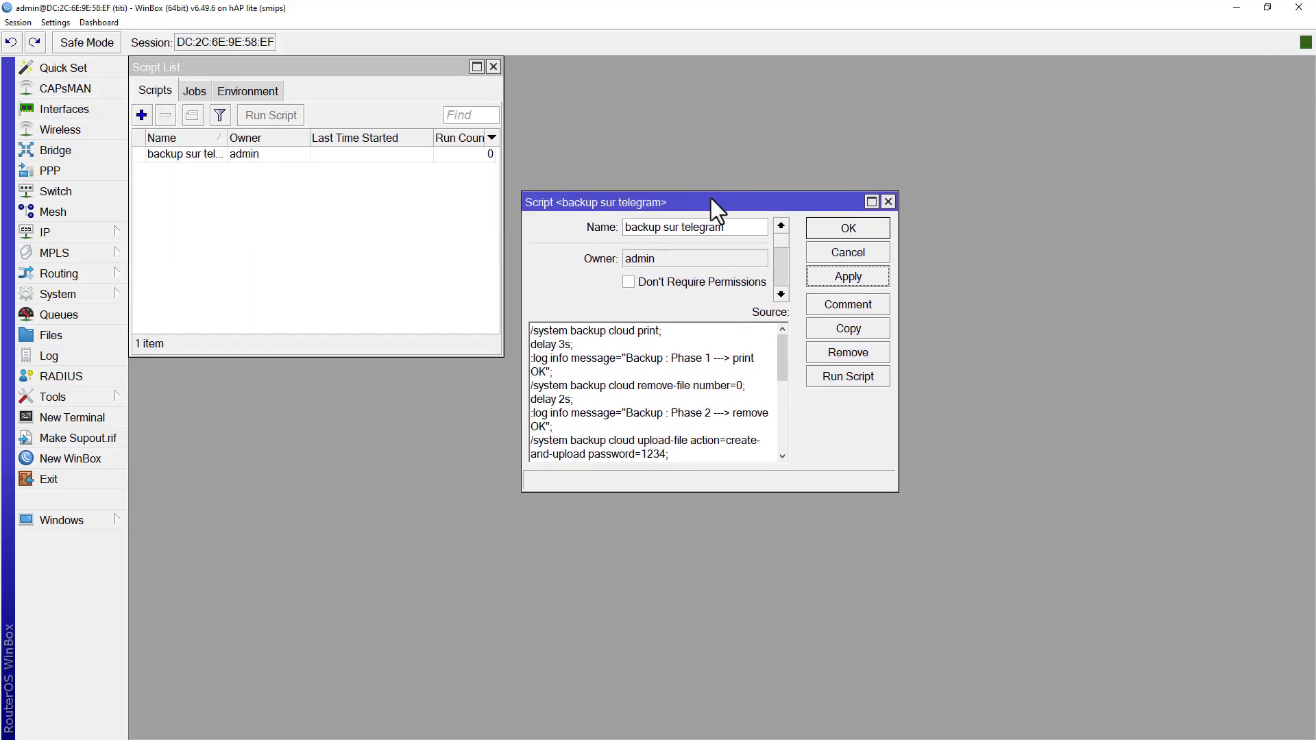
- Open the router's cloud backup list, select the existing backup, and arrange the list so the backup script form stays visible beside it
drag(240, 77, 243, 218)
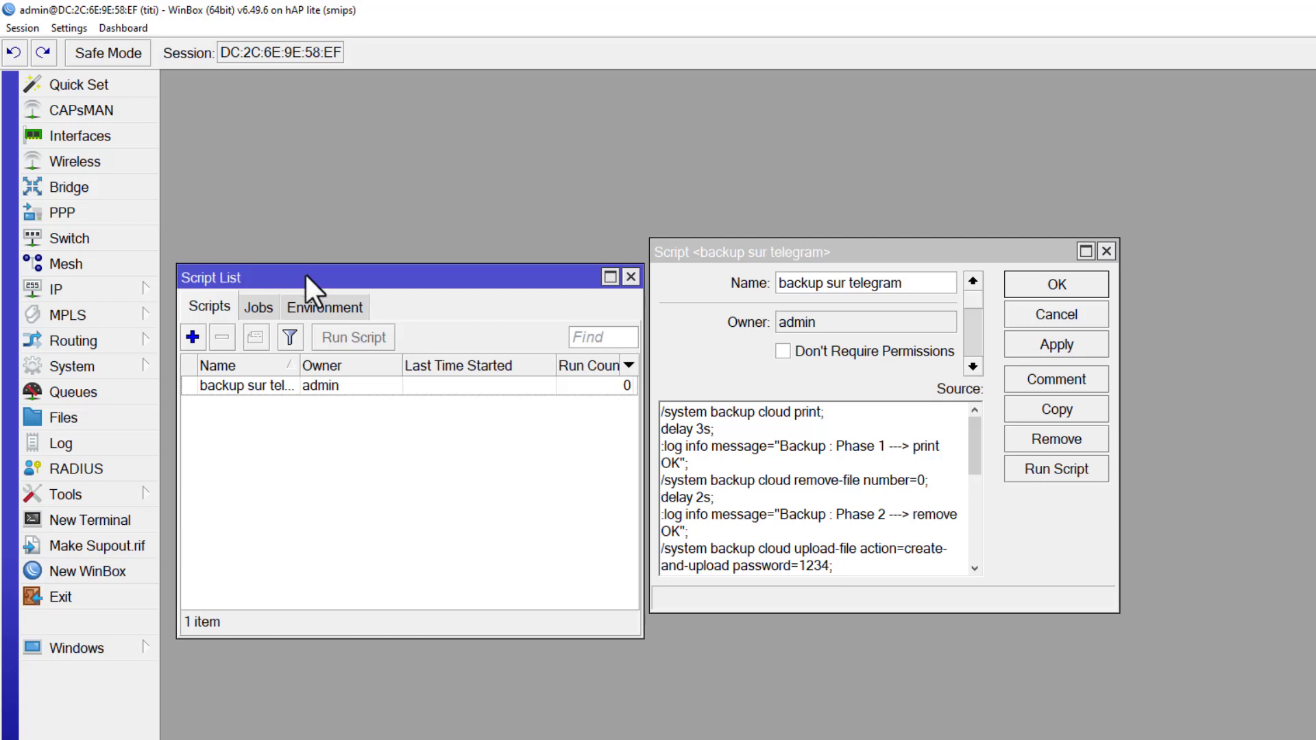
click(73, 417)
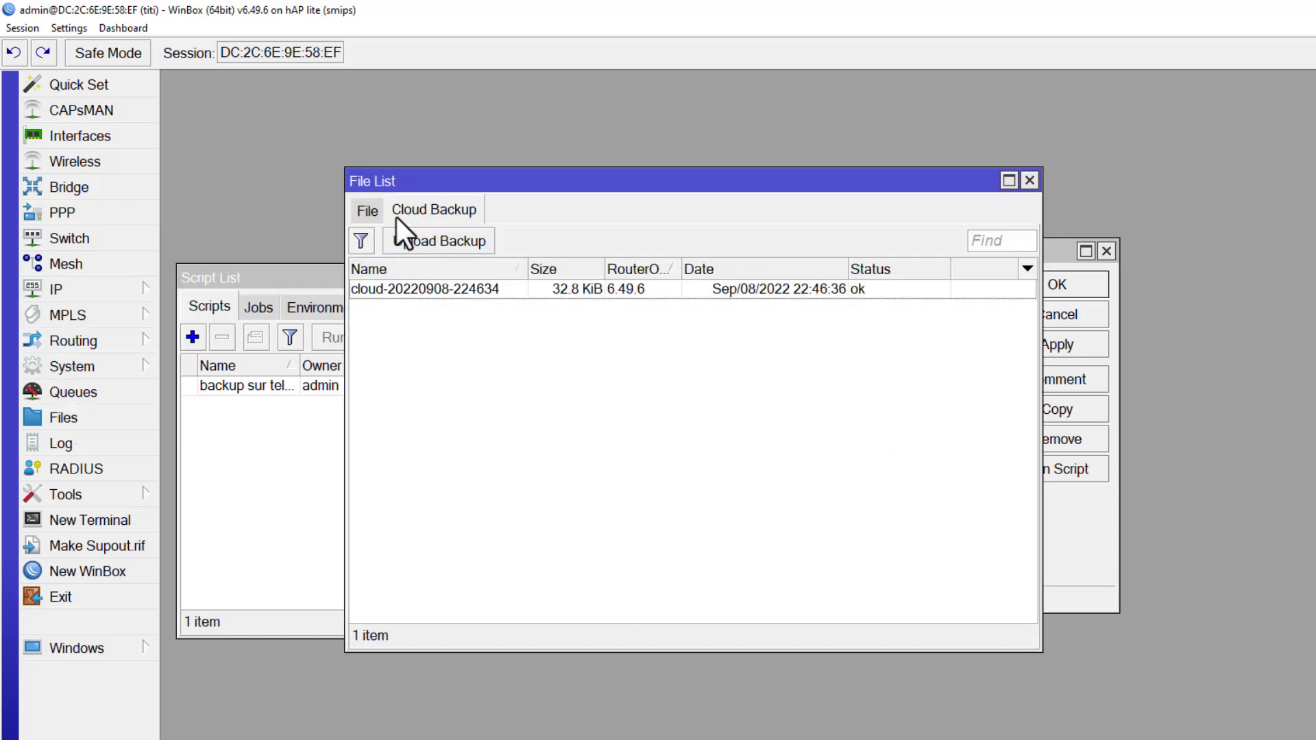
click(420, 290)
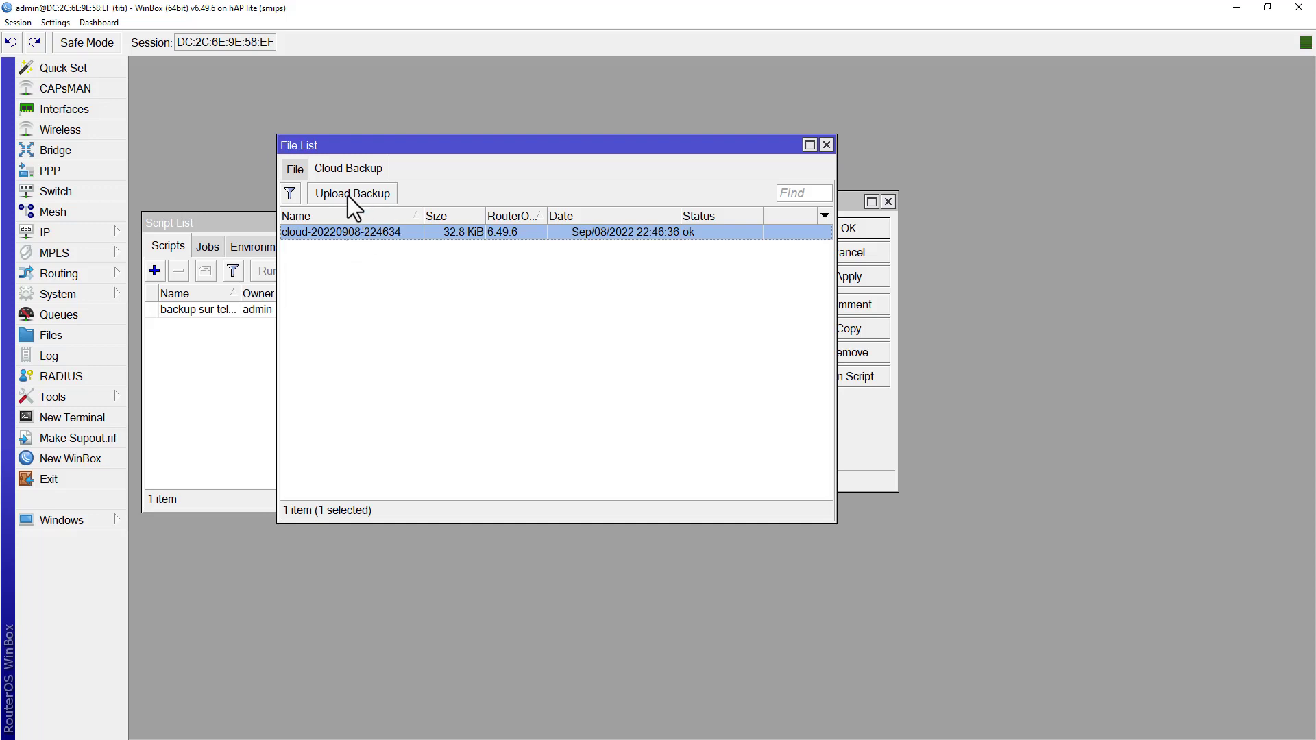
click(363, 243)
click(359, 235)
drag(533, 146, 426, 241)
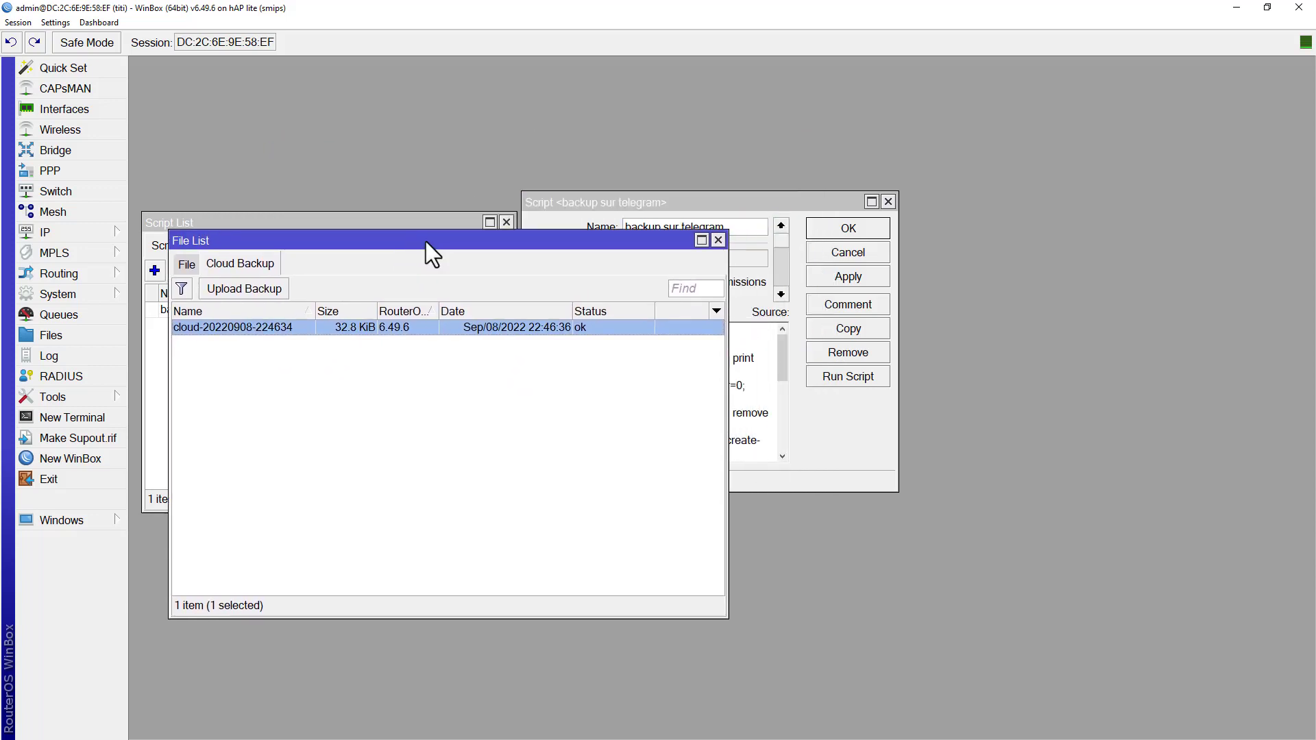
drag(562, 204, 786, 196)
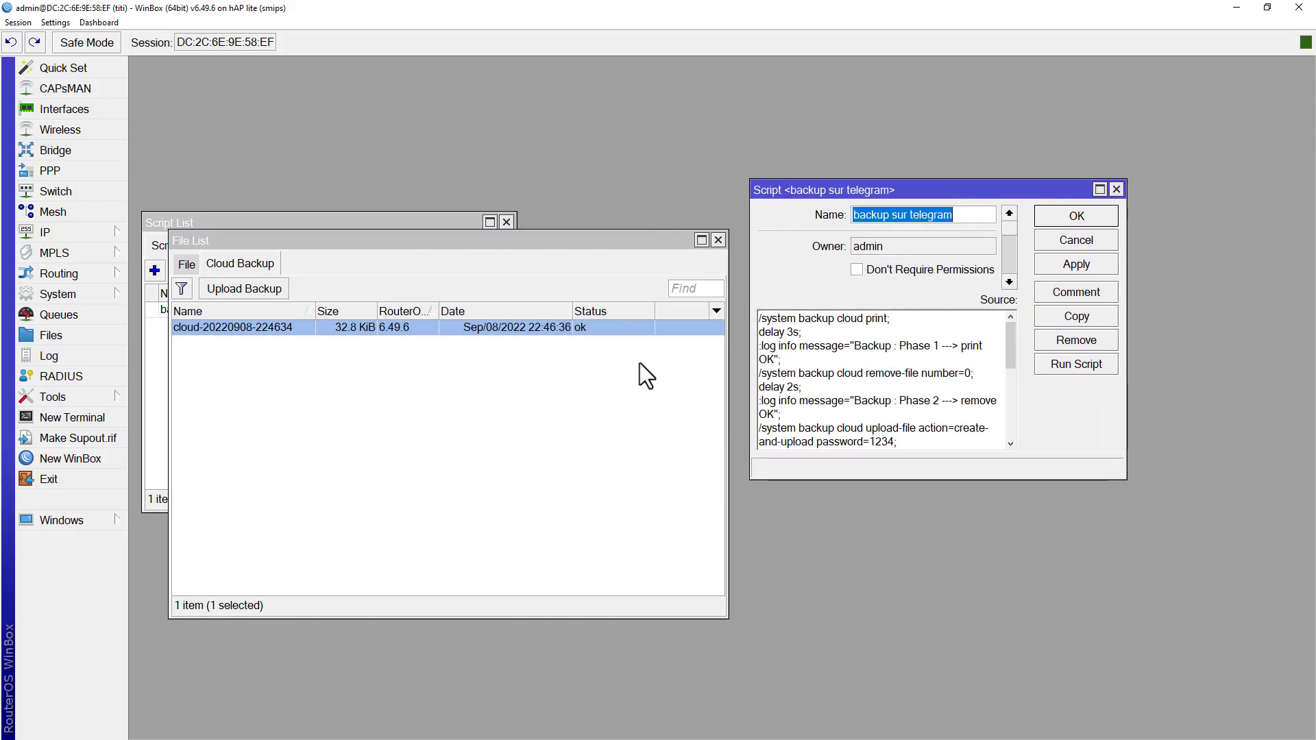
- Examine the existing cloud backup and the action and password fields of the backup upload dialog, closing it without starting an upload
click(308, 330)
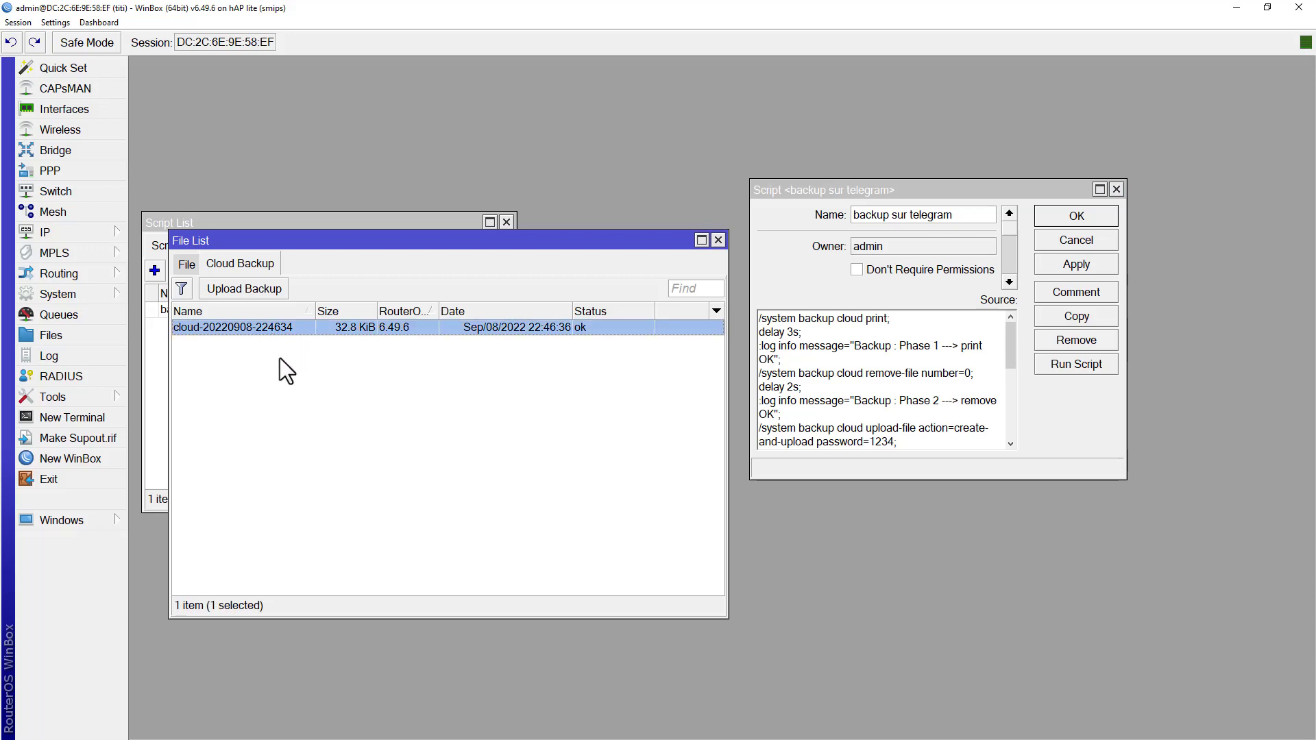
click(279, 358)
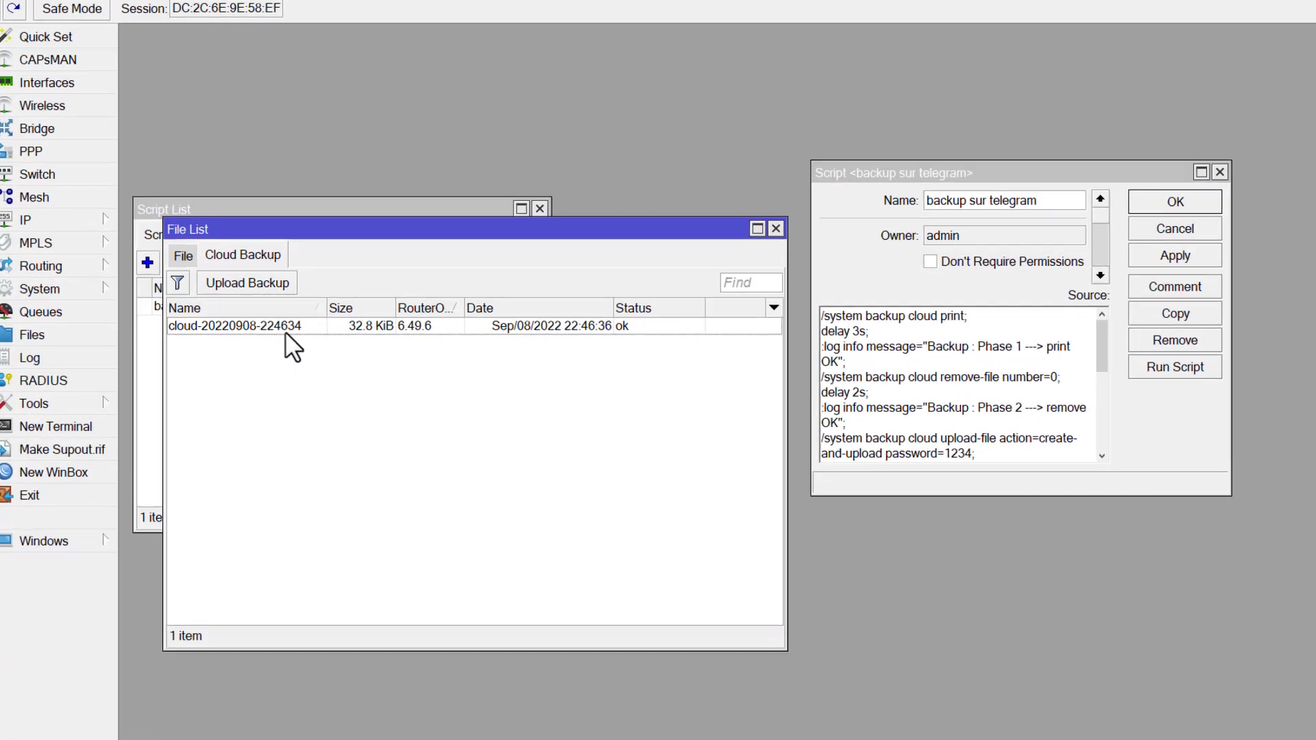
click(319, 325)
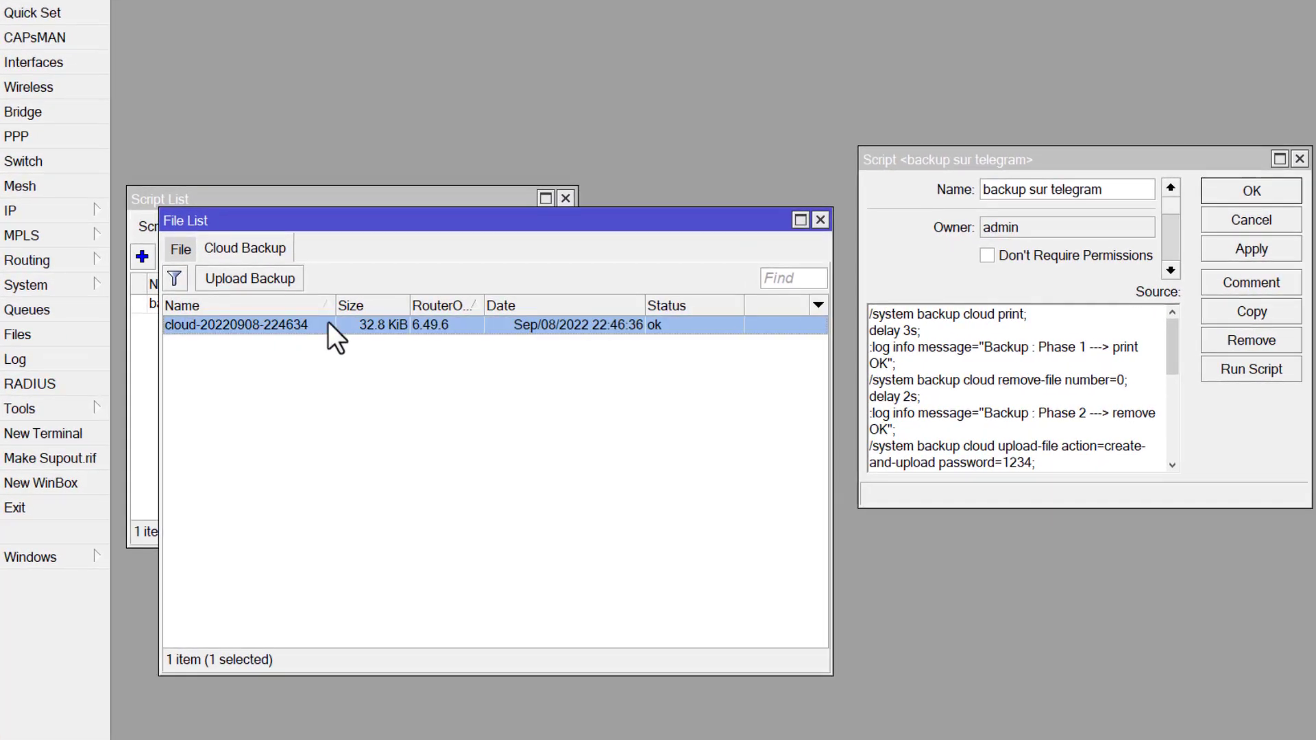
click(245, 282)
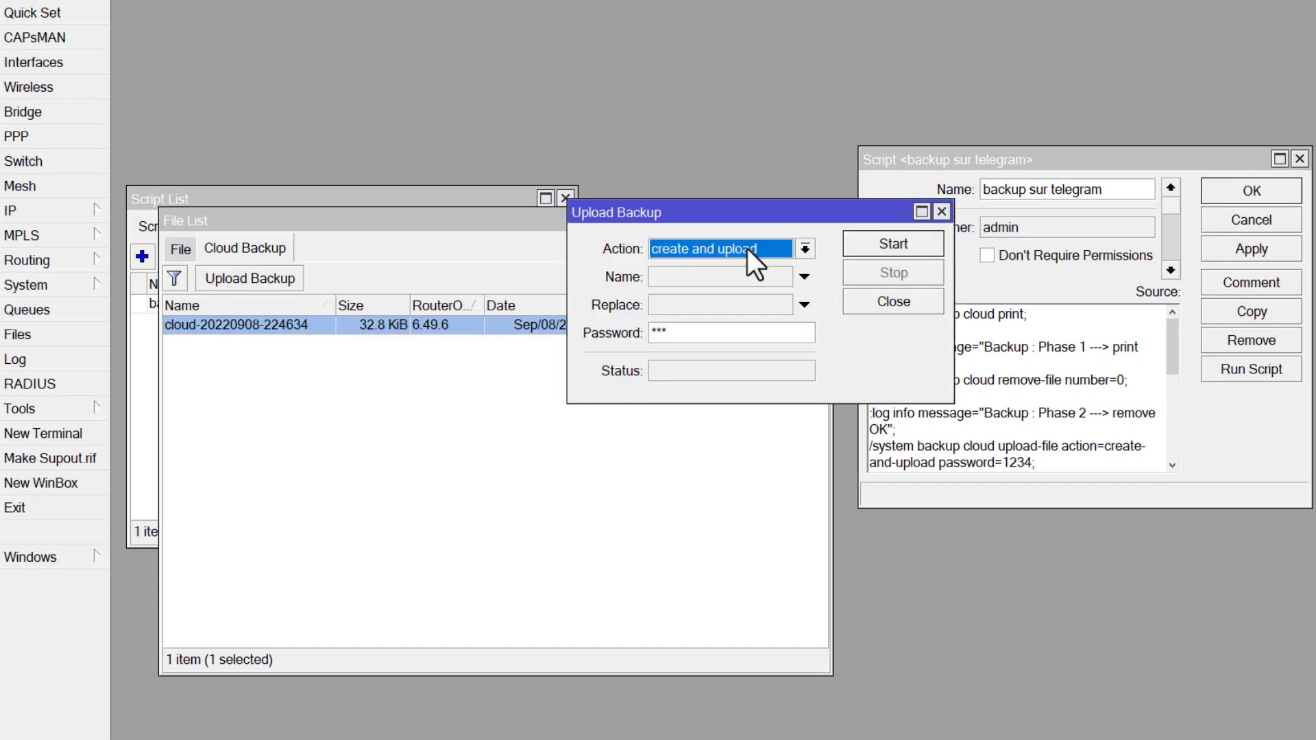
click(677, 333)
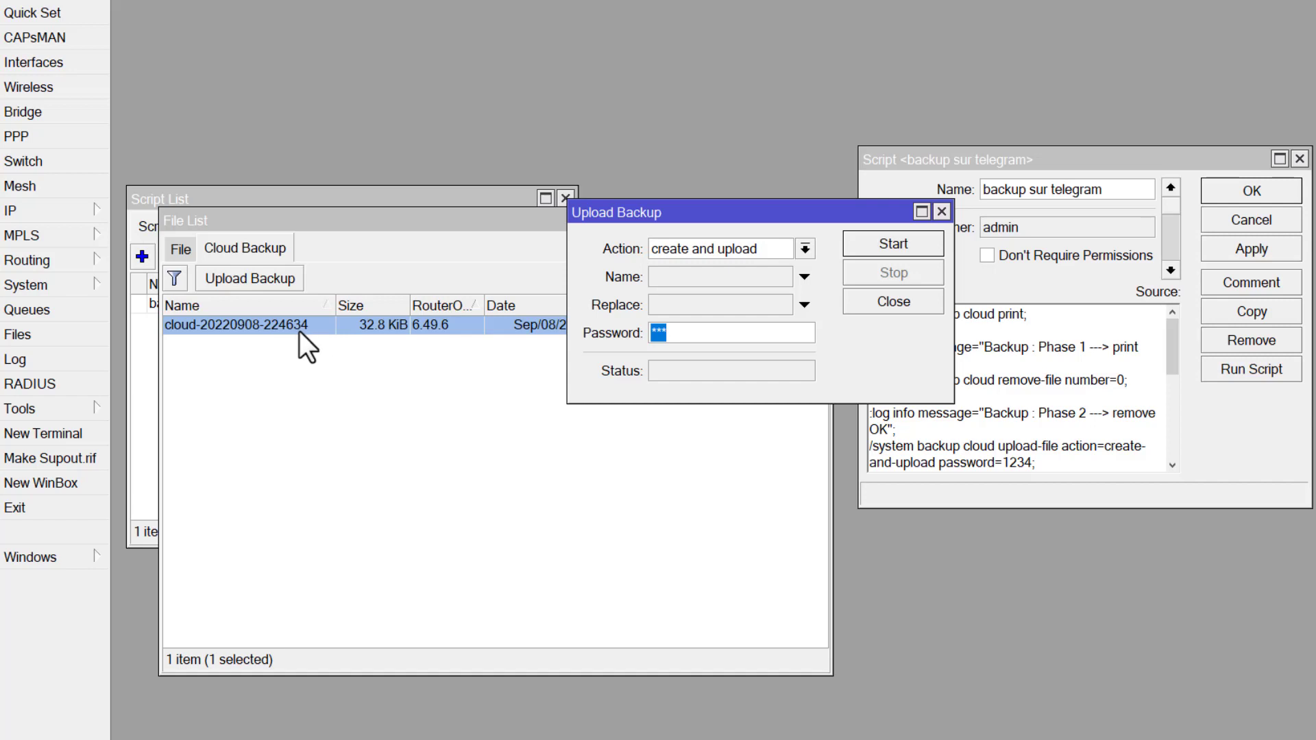
click(872, 303)
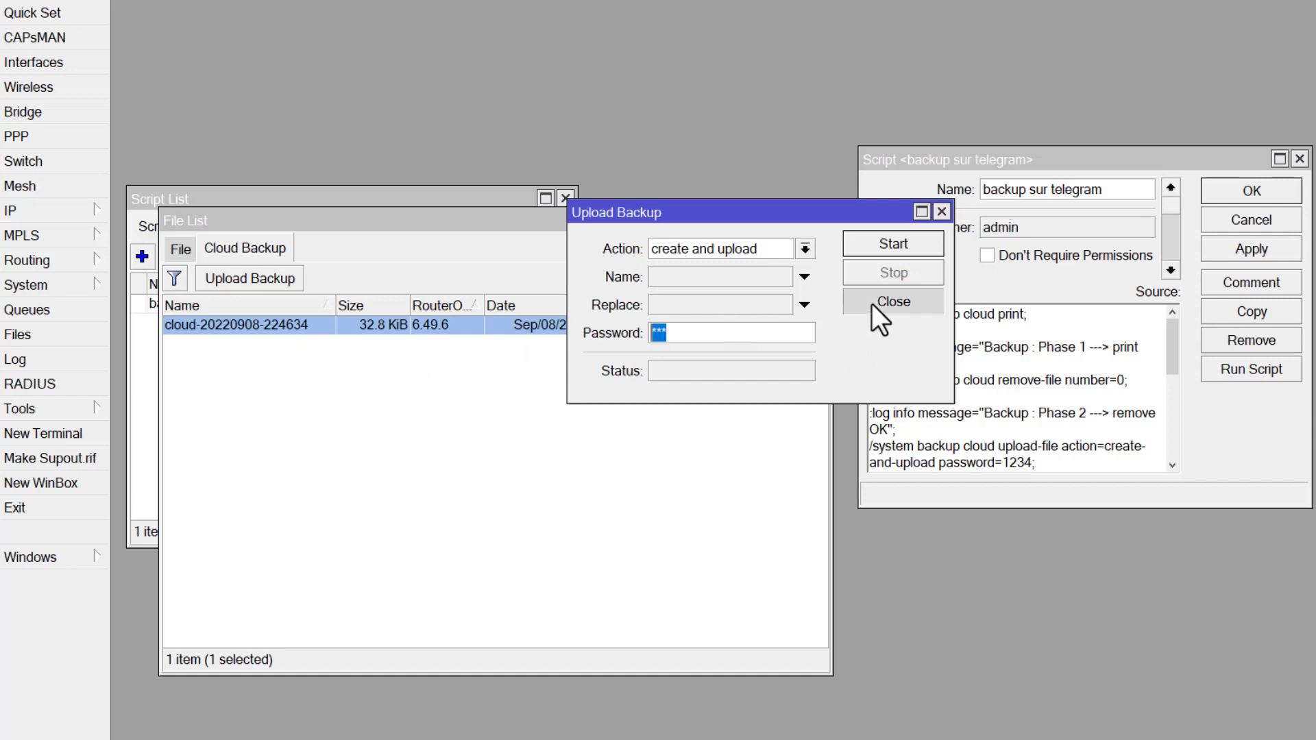
click(595, 357)
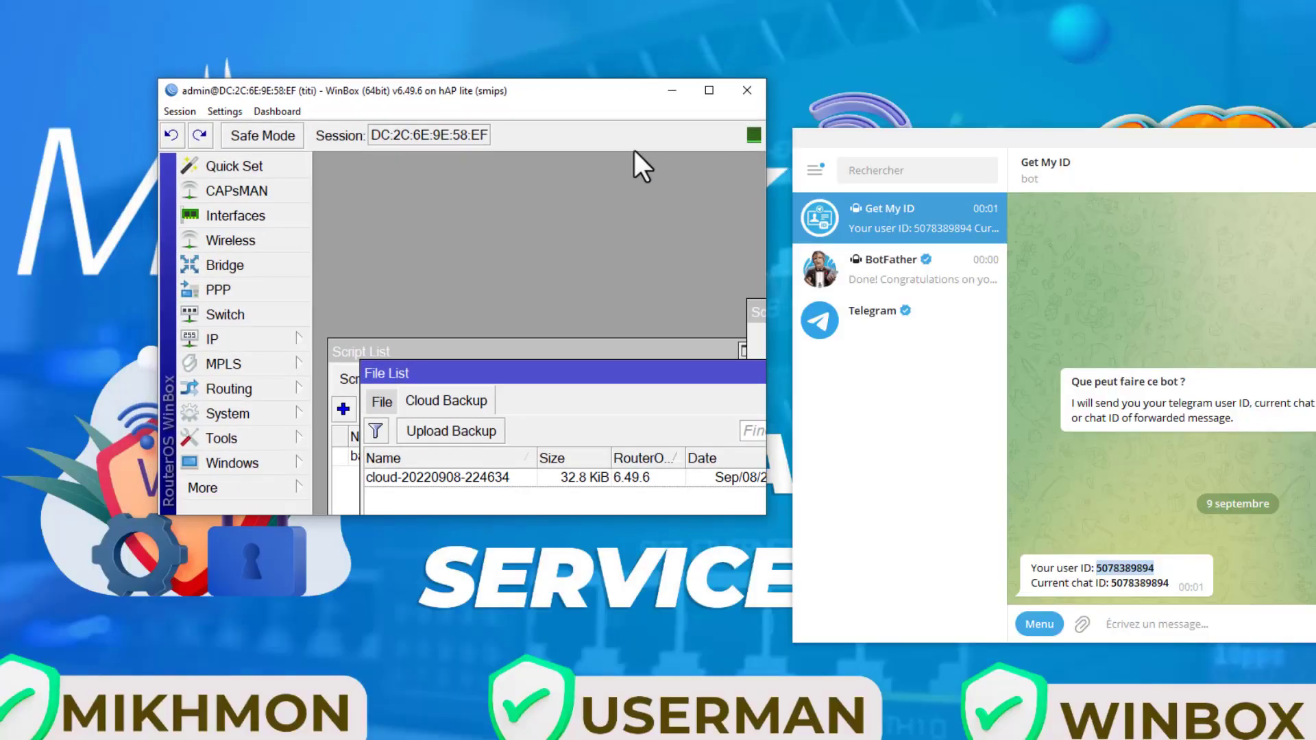
- Place WinBox beside Telegram, open the newly created bot from the link in the BotFather chat, and start it
drag(606, 99, 554, 34)
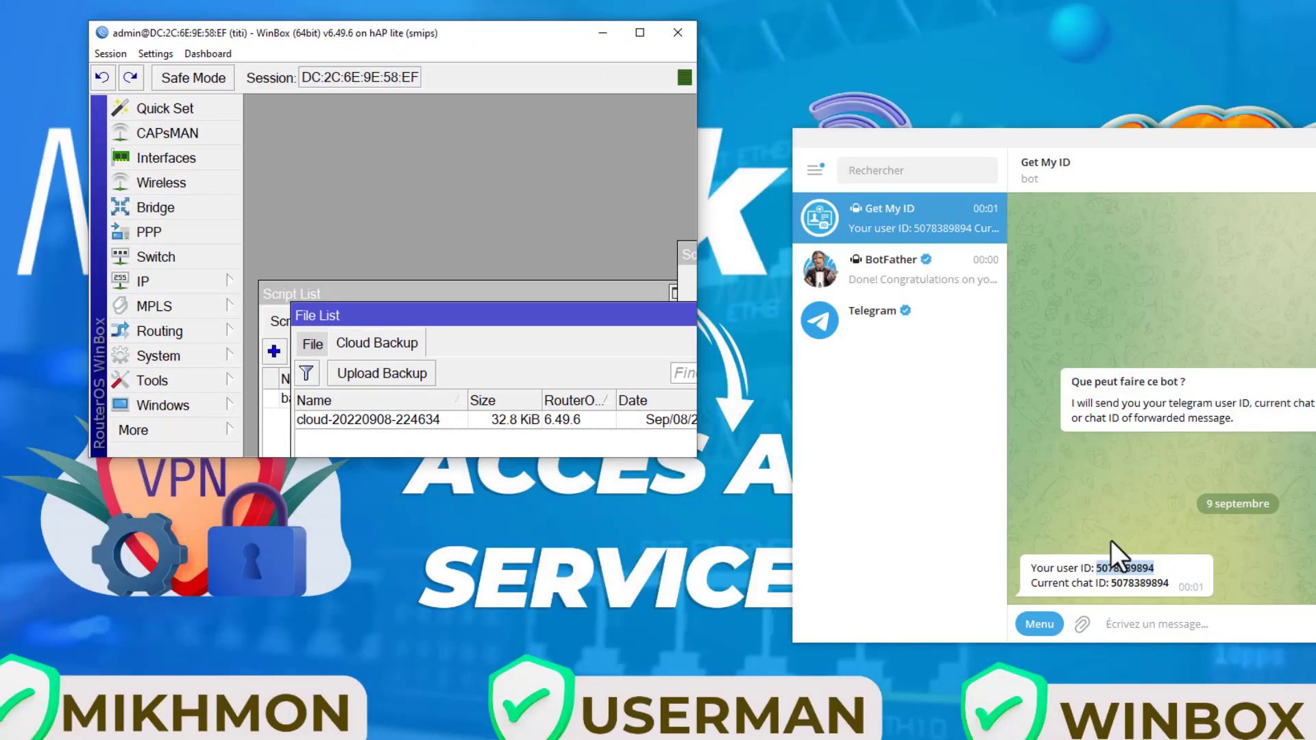
click(893, 287)
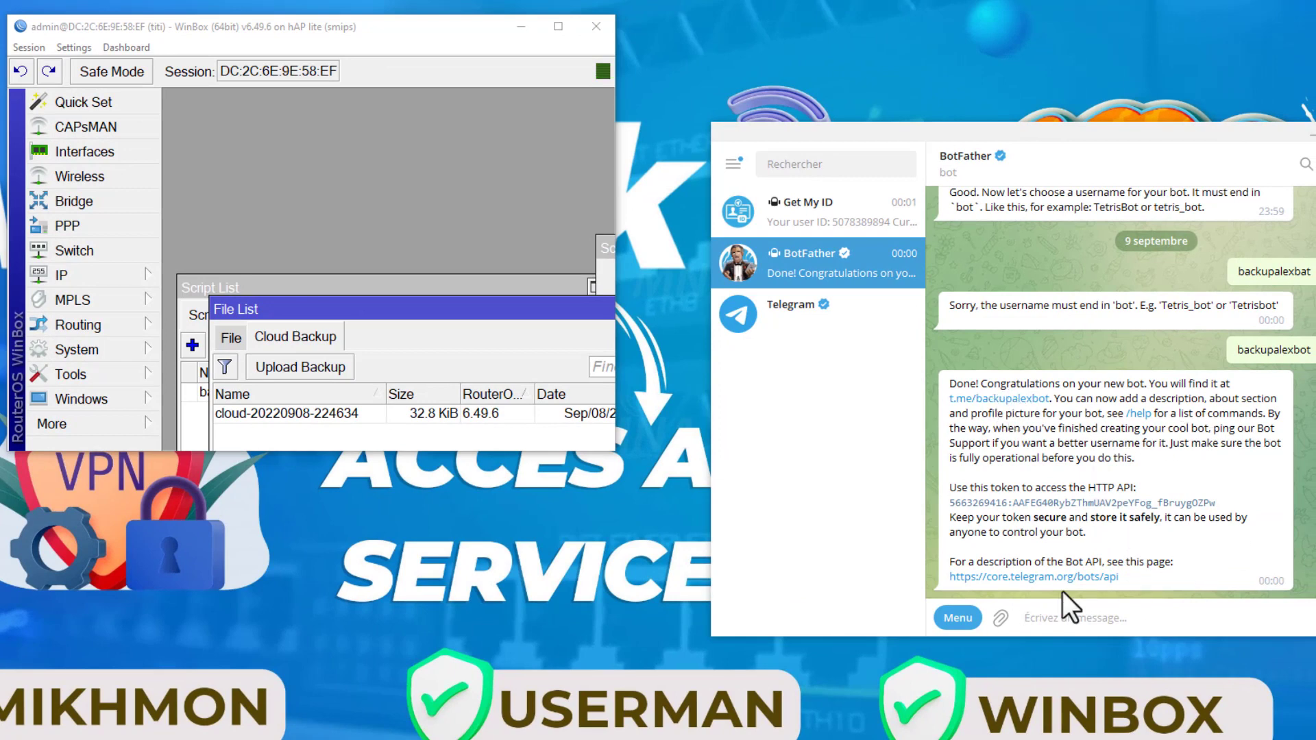
click(992, 401)
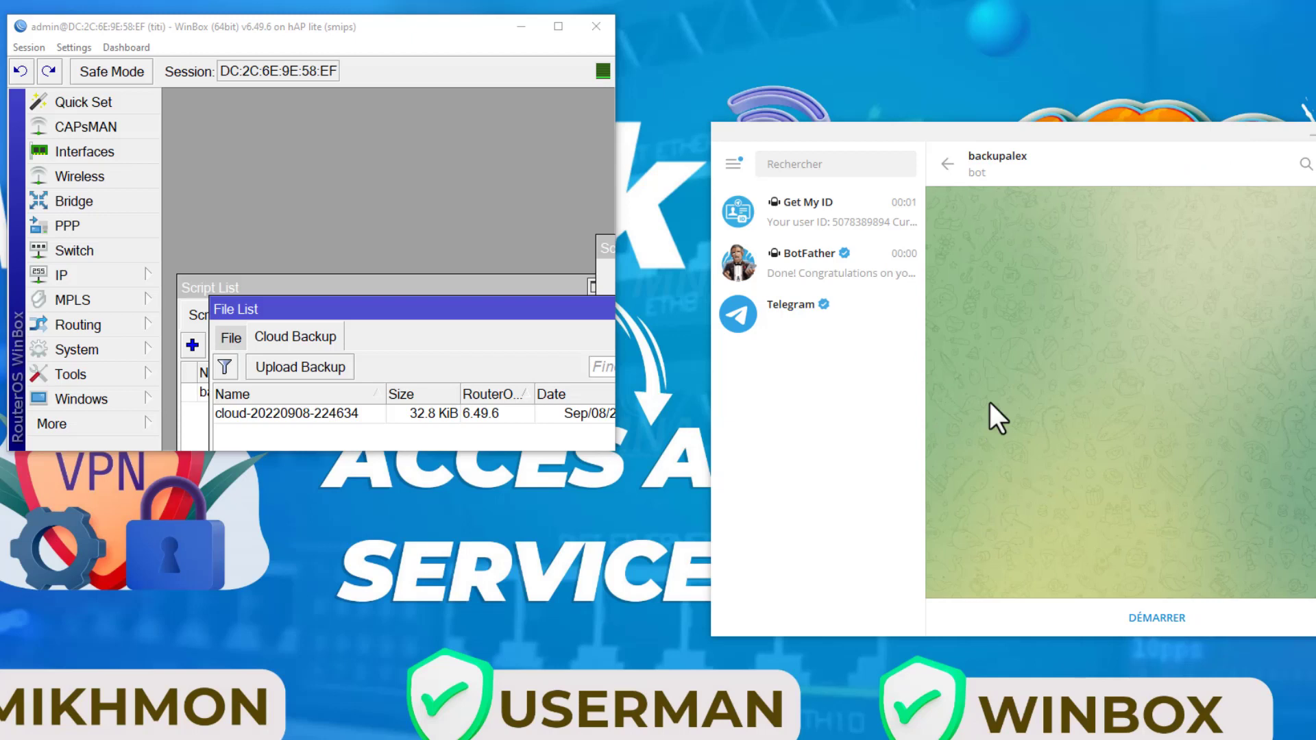
click(1138, 626)
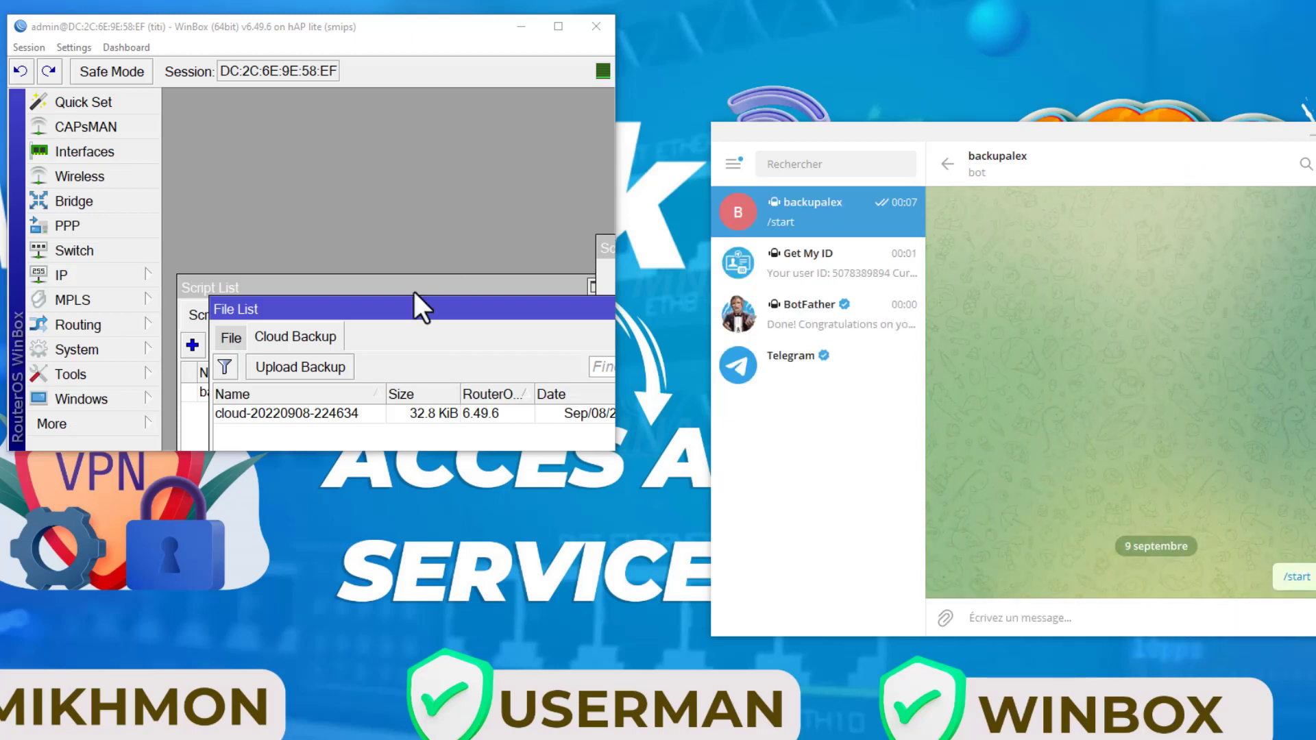
- Arrange the cloud backup list and script form in a taller WinBox window beside Telegram, with the script's last start time and run count showing
drag(554, 305, 485, 206)
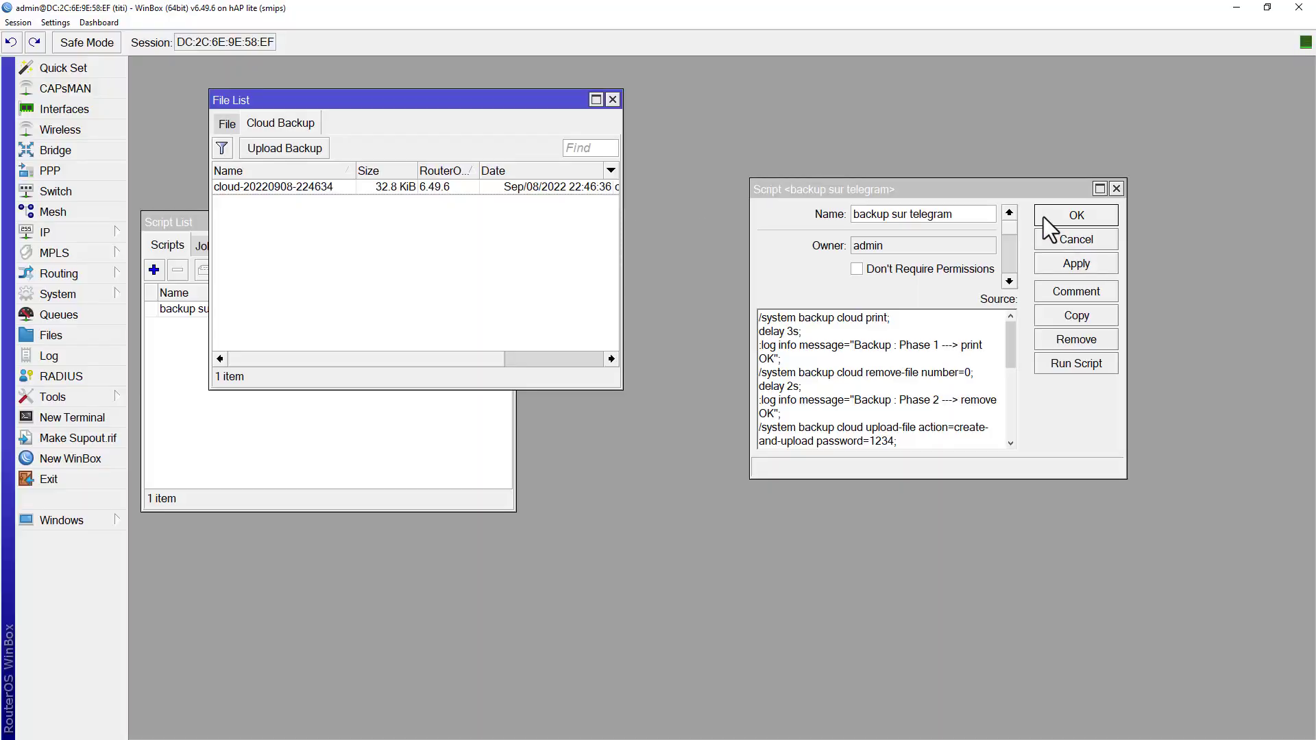
drag(952, 193, 481, 164)
scroll(877, 226, down, 3)
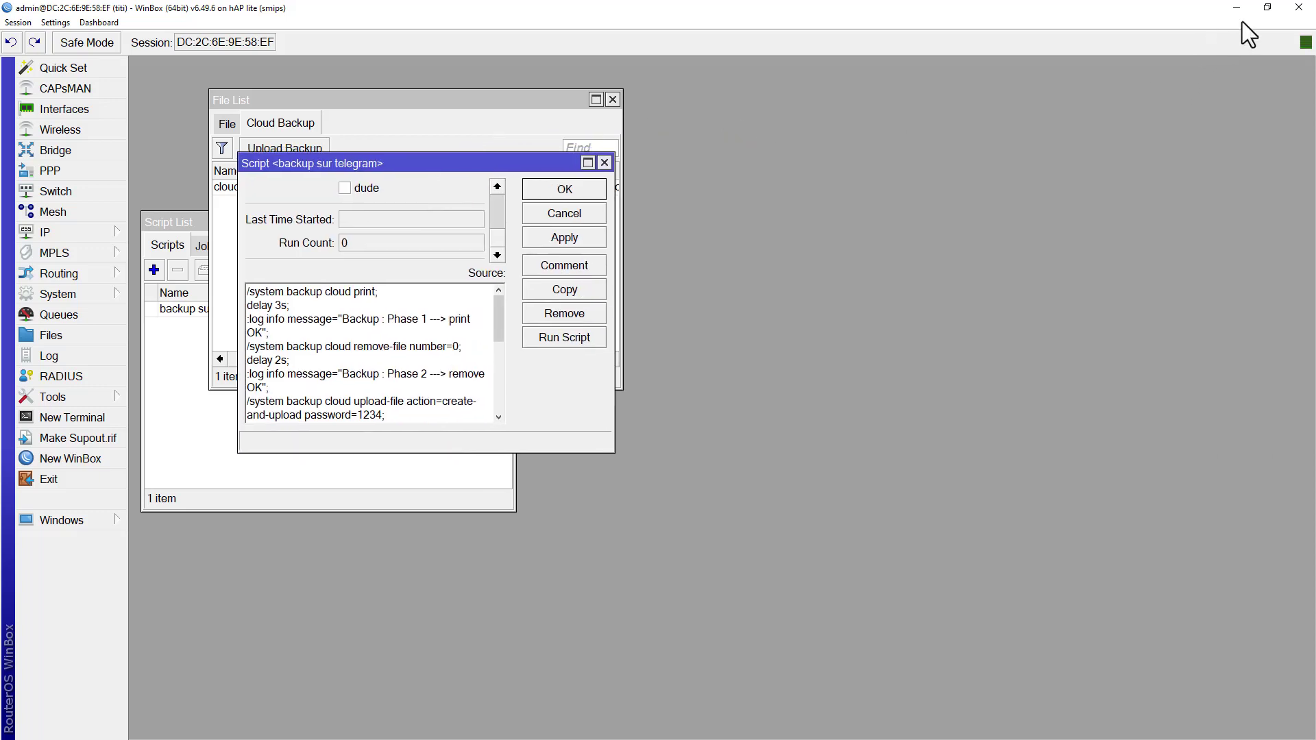
click(1267, 8)
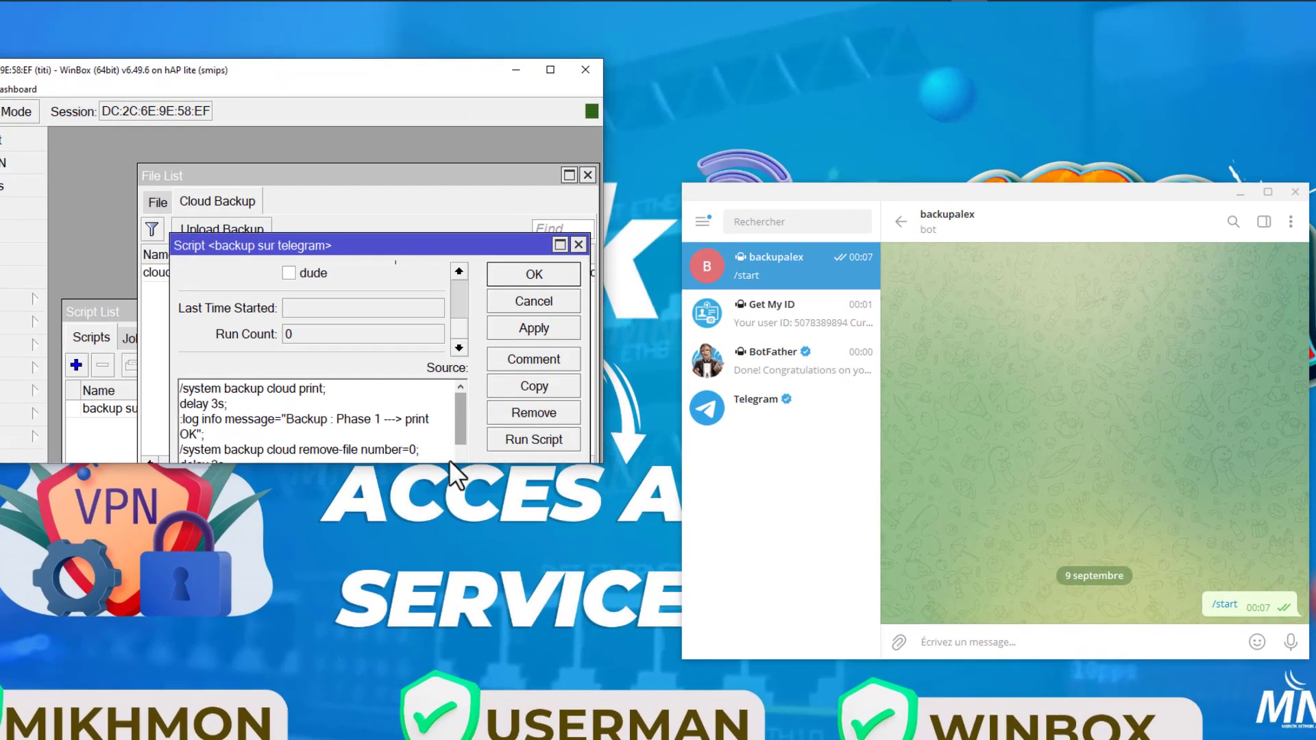
drag(455, 455, 457, 641)
- Apply the "backup sur telegram" script and run it
drag(494, 243, 455, 196)
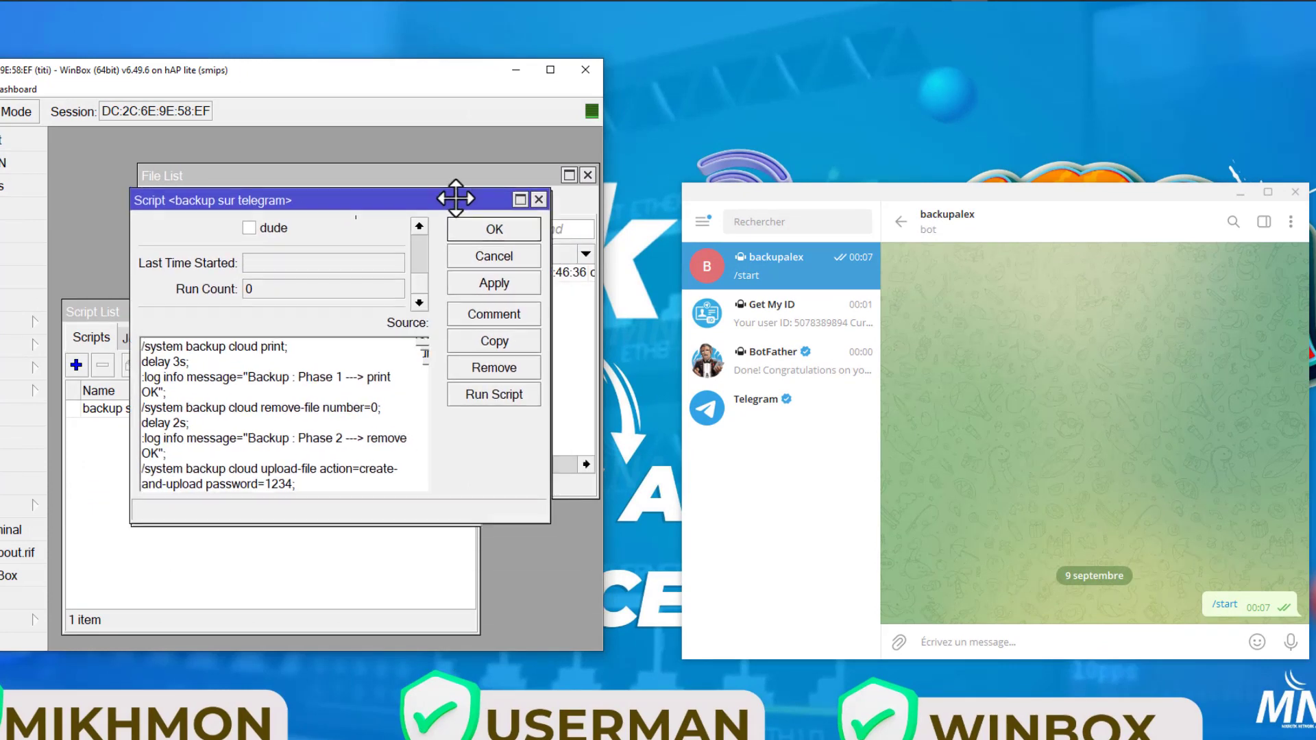
click(490, 286)
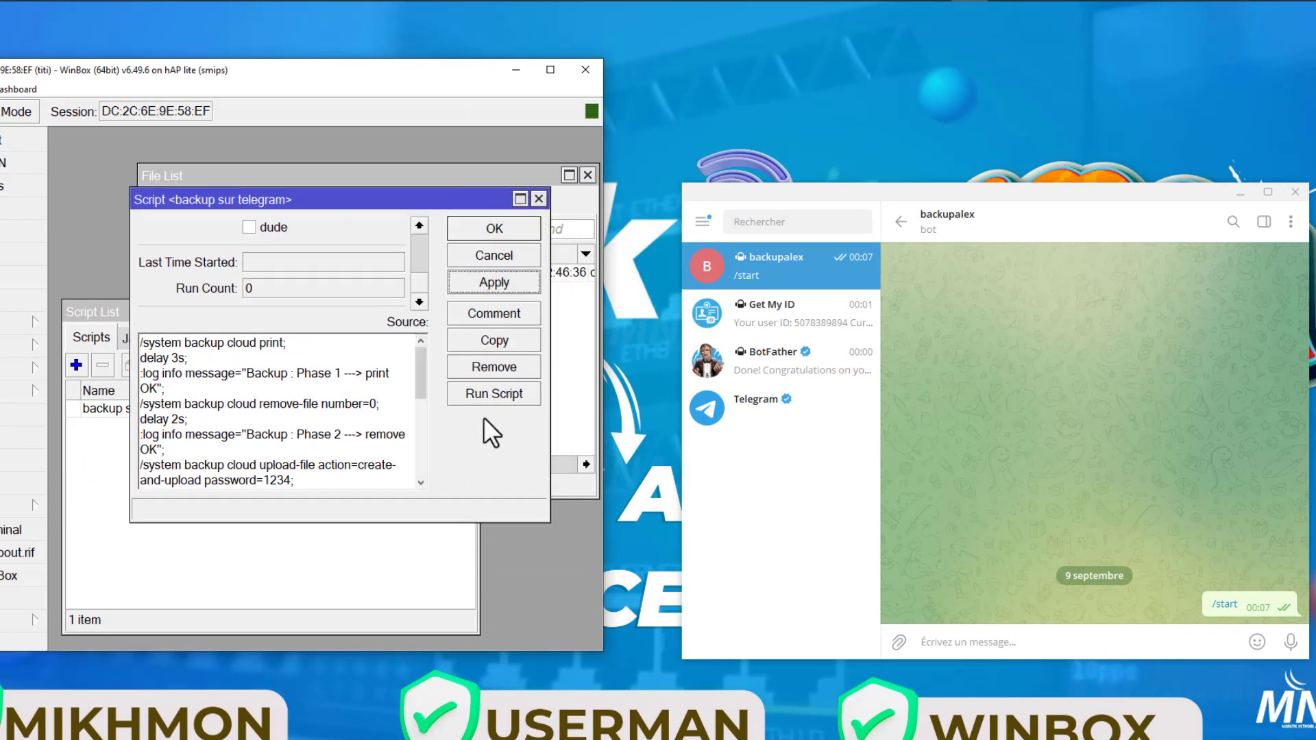
click(478, 396)
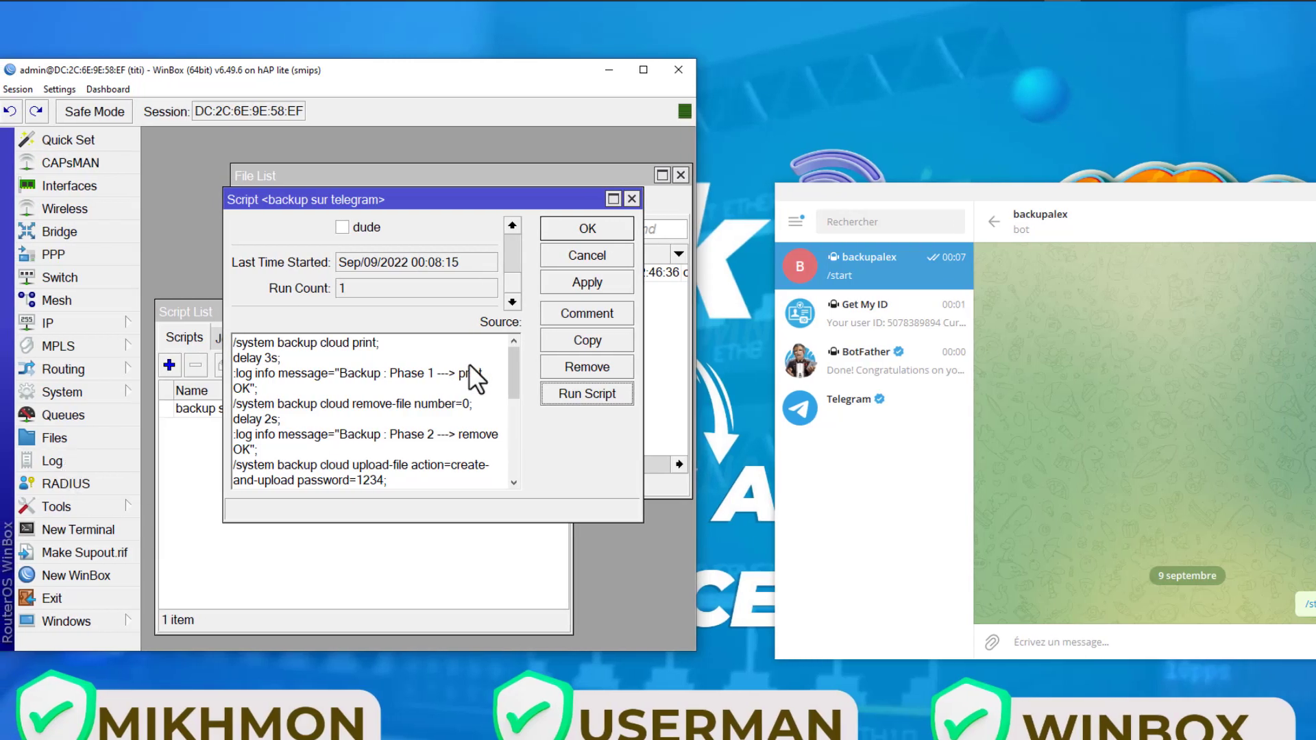
- Check the script's last start time and run count in the script list, and the cloud backup's name and date in the file list
click(204, 318)
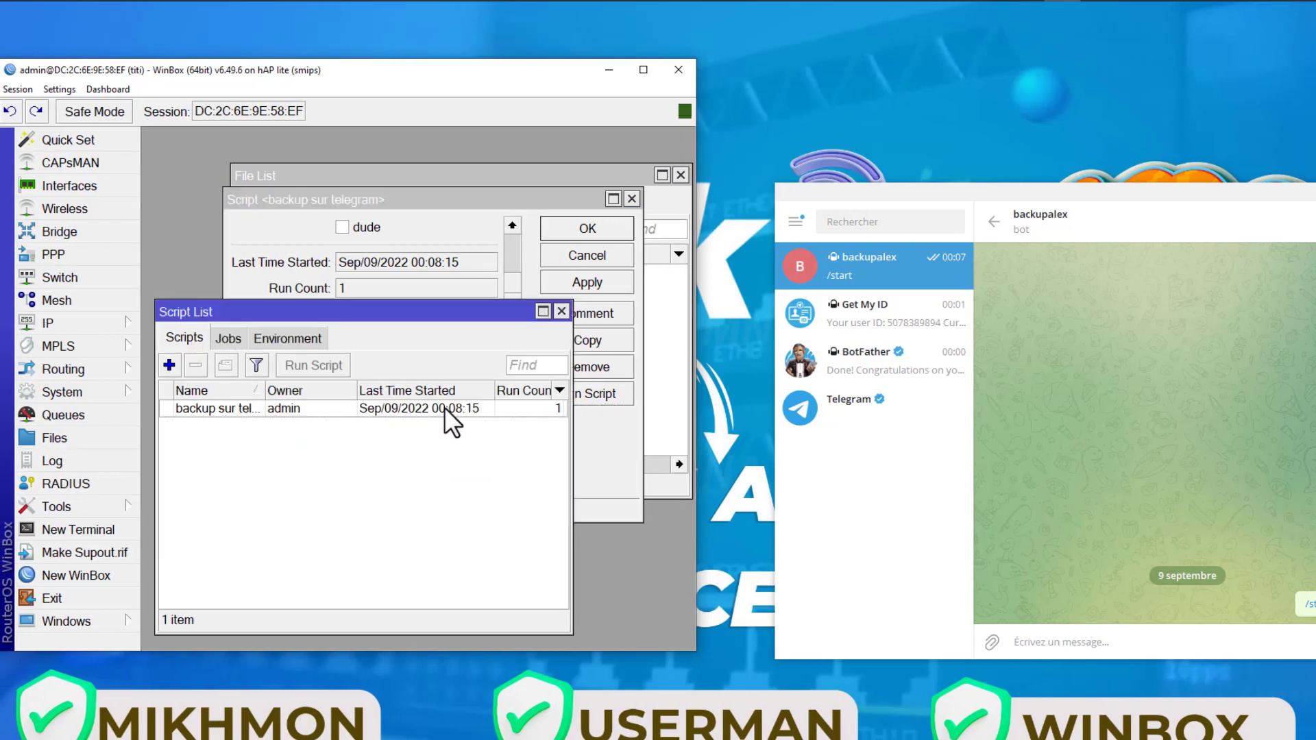
drag(572, 422, 638, 425)
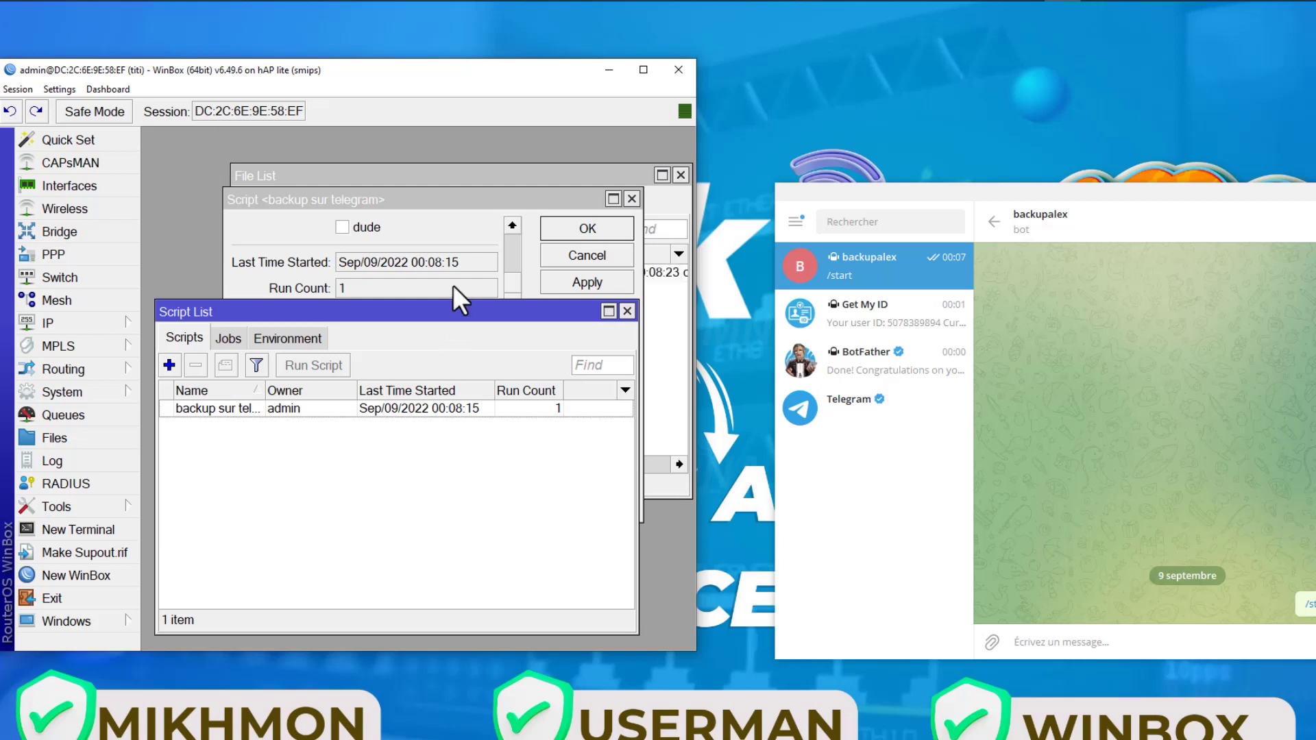
click(661, 212)
click(616, 274)
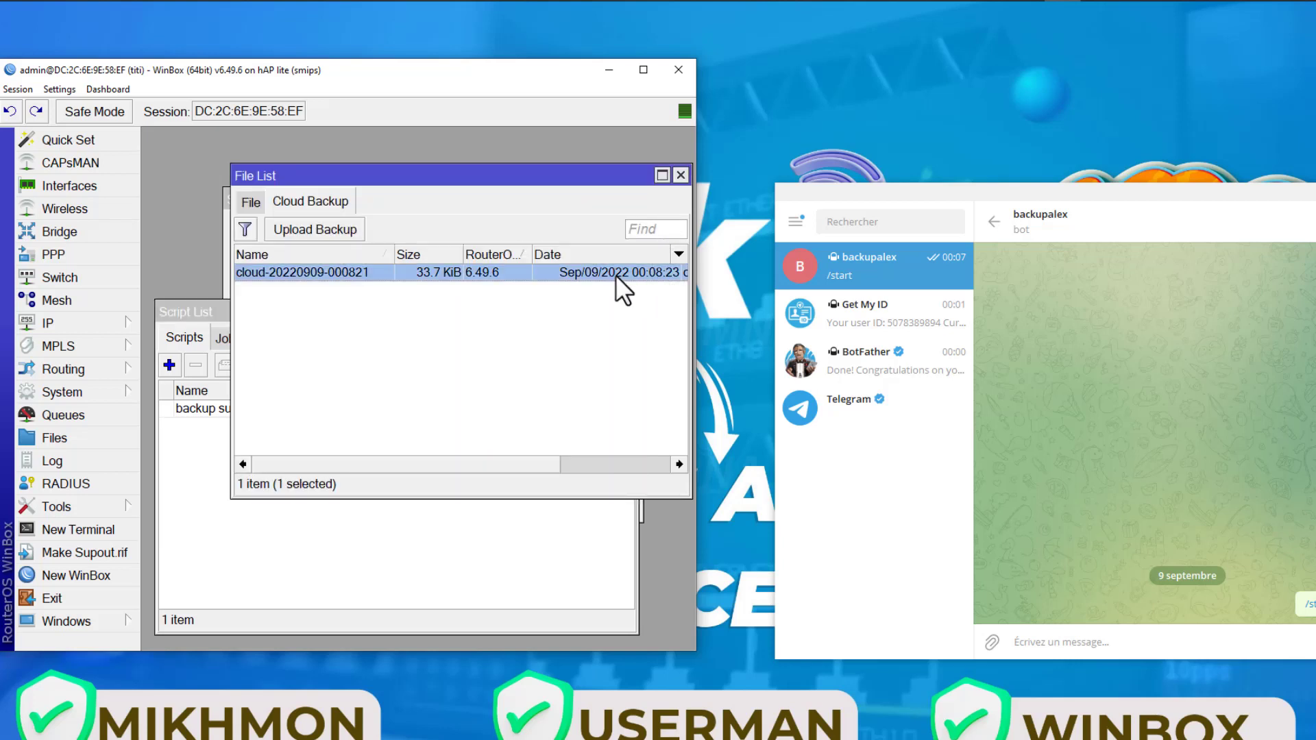
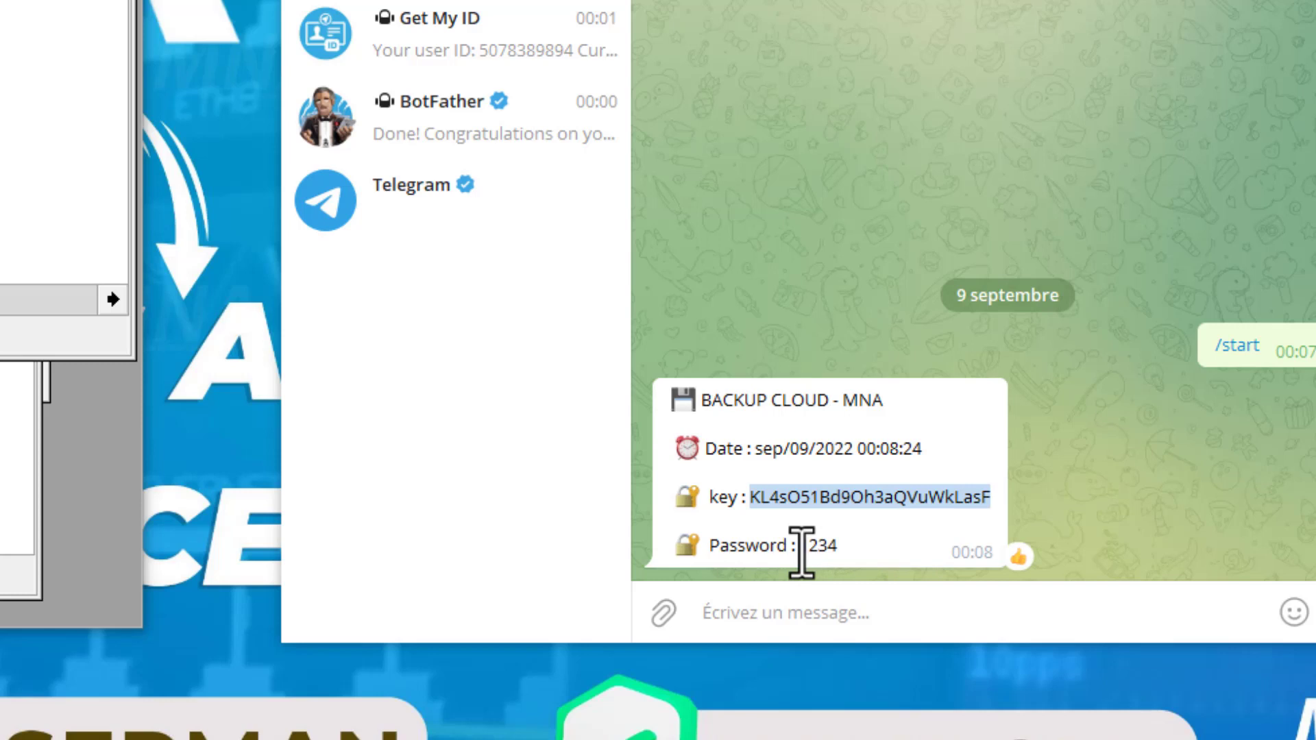
- Check the backup password in the cloud backup message that the bot sent in Telegram
mouse_move(798, 546)
mouse_down()
mouse_move(871, 553)
mouse_move(800, 554)
mouse_up()
click(848, 548)
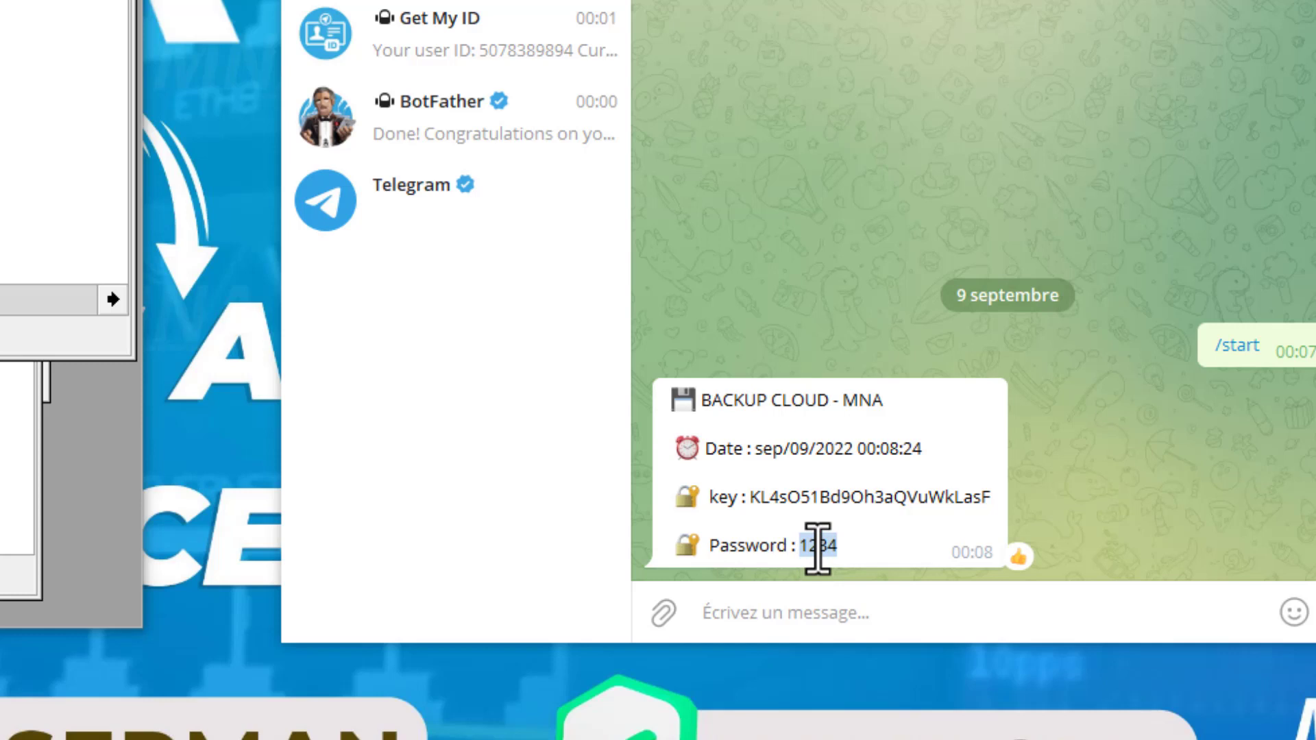
click(872, 566)
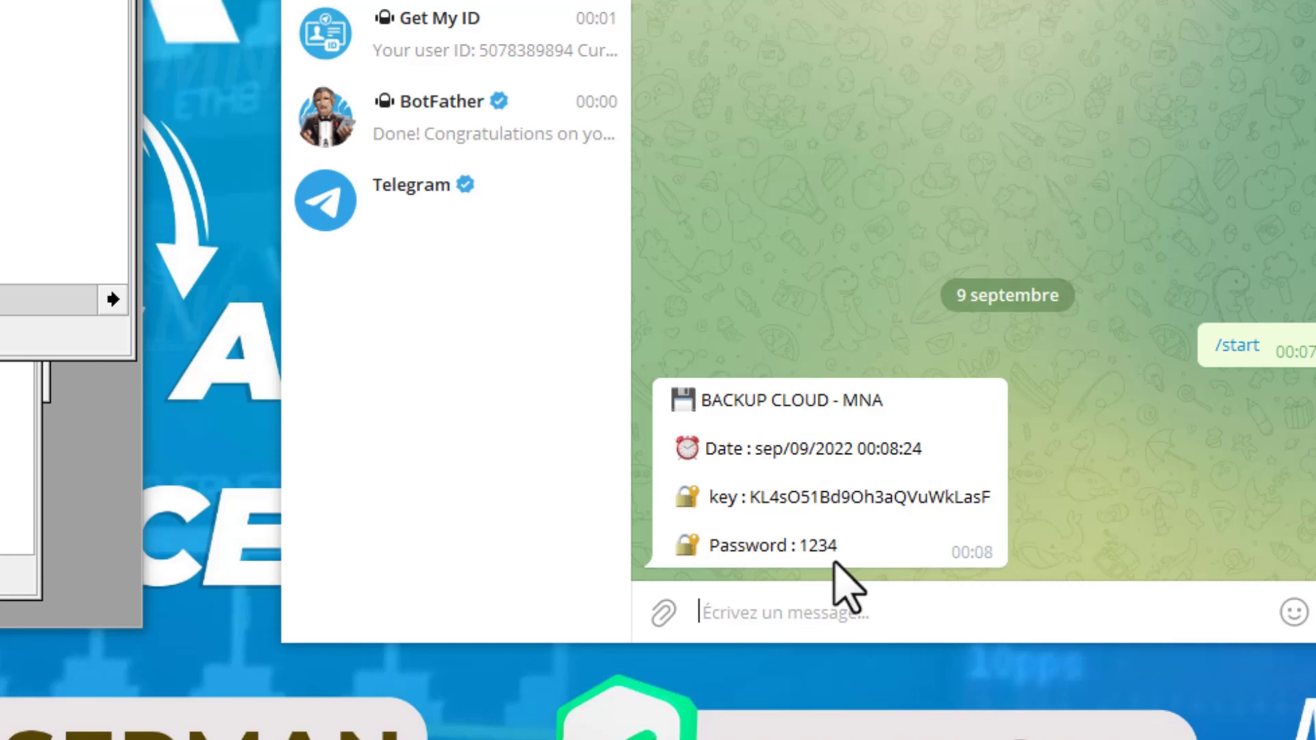
mouse_move(832, 550)
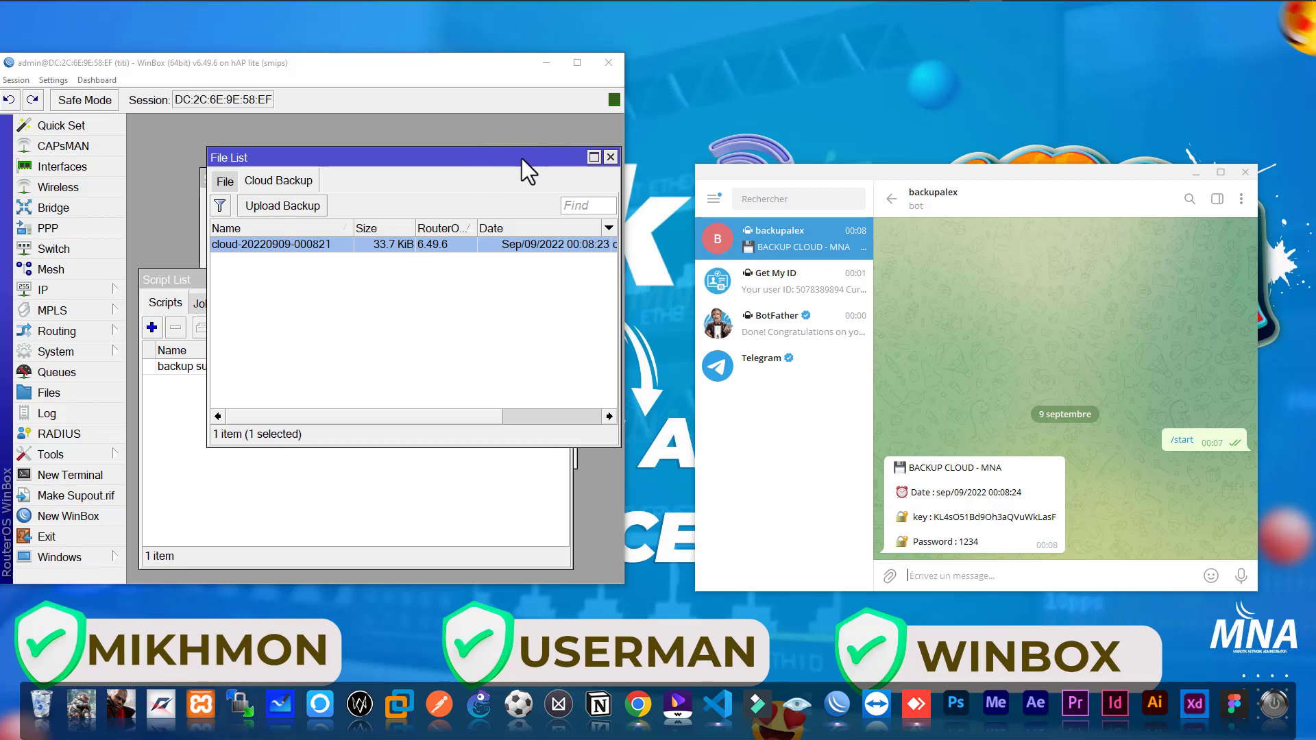
- Open the "backup sur telegram" script full-size in a maximised WinBox, with the file list moved clear of the script windows
click(577, 63)
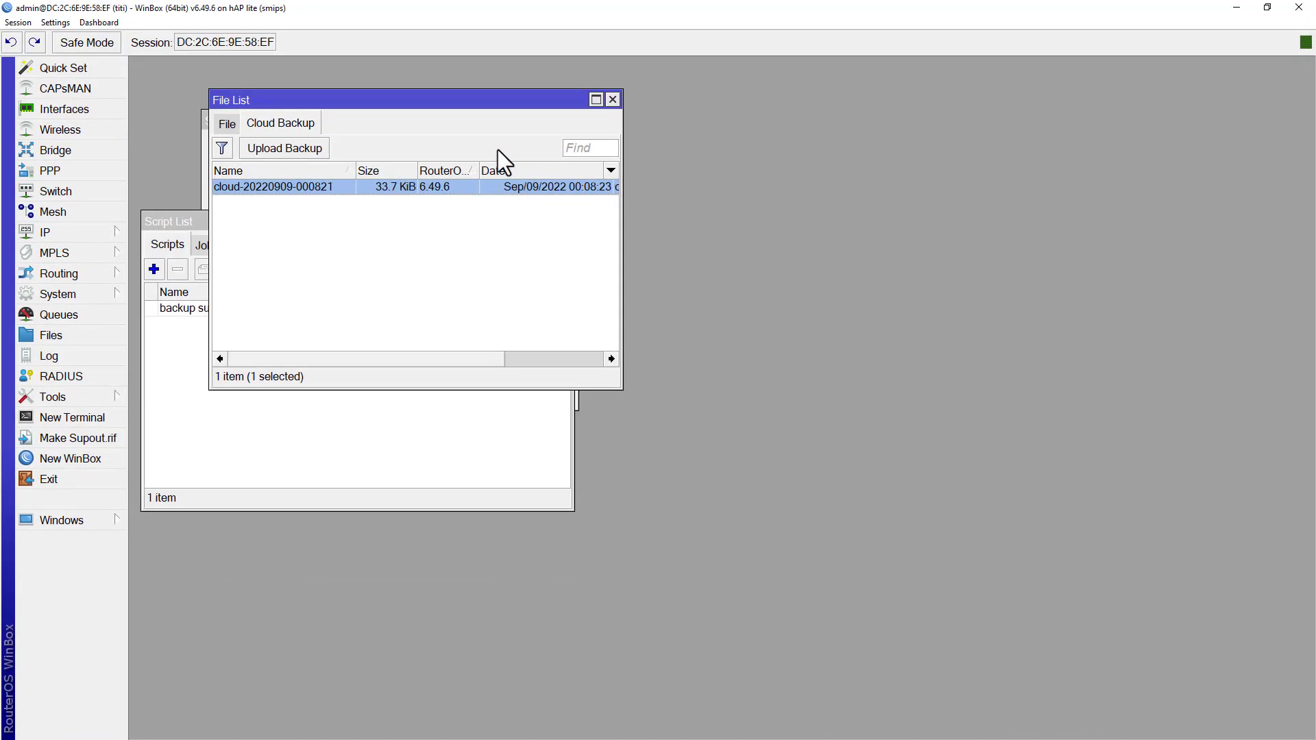
drag(469, 105, 1009, 146)
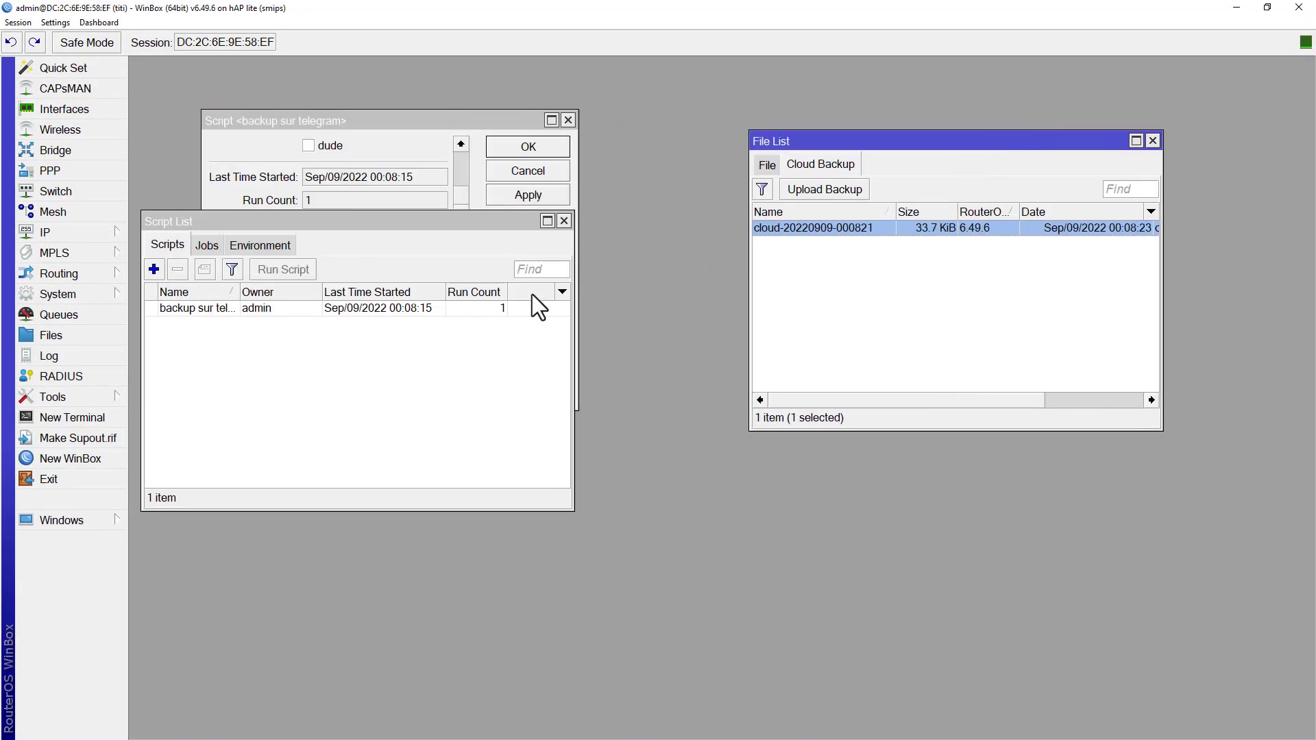
double_click(224, 310)
click(355, 304)
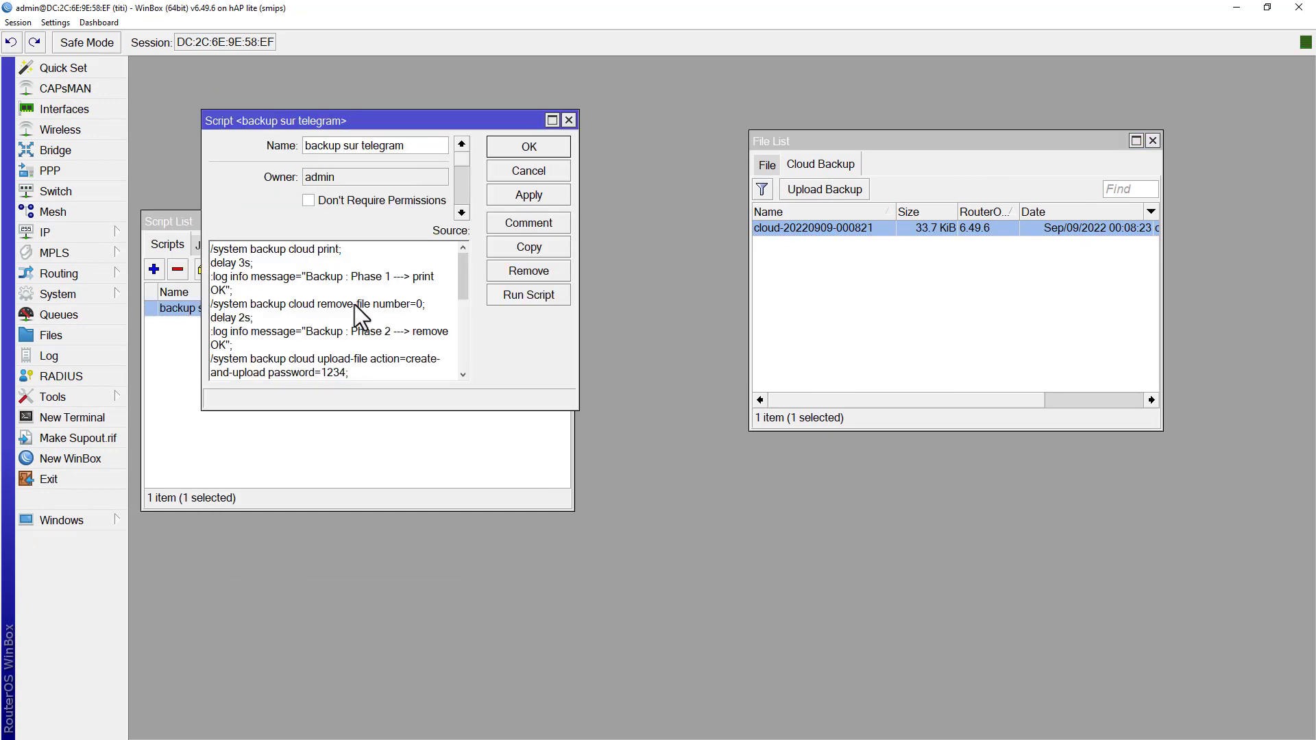
click(552, 121)
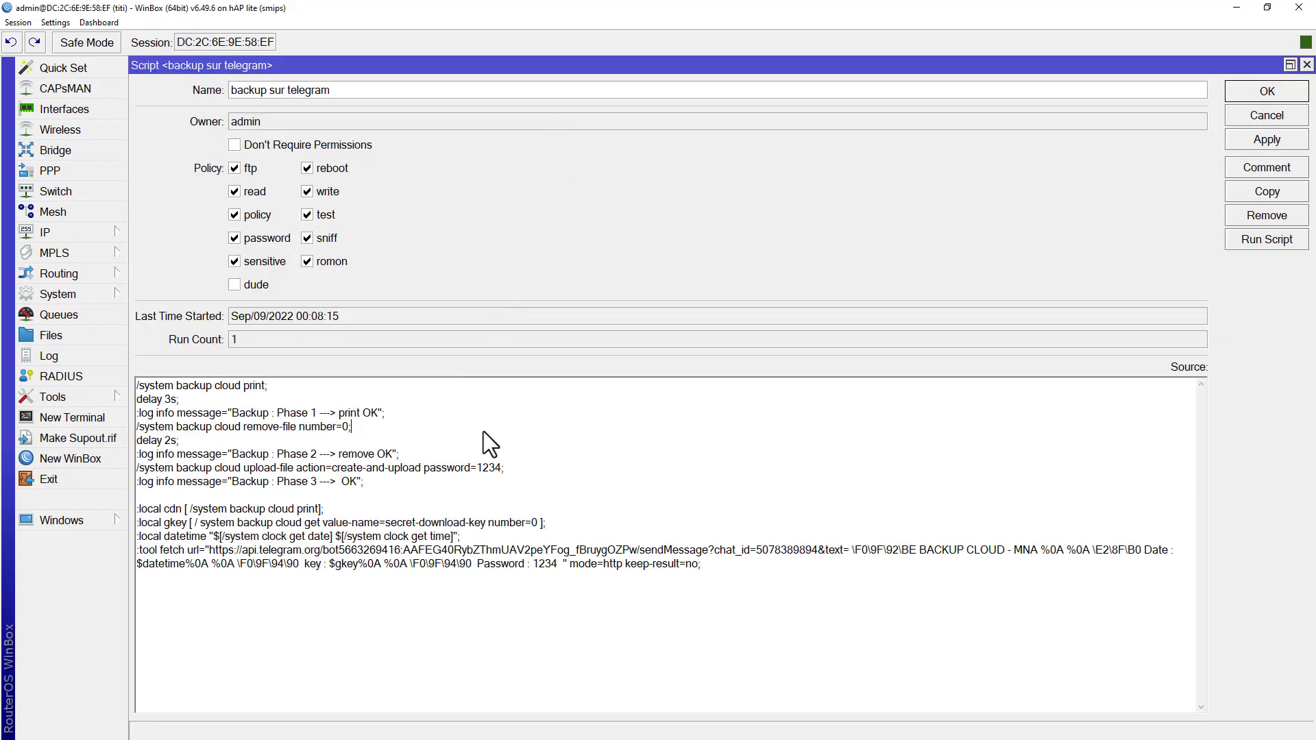
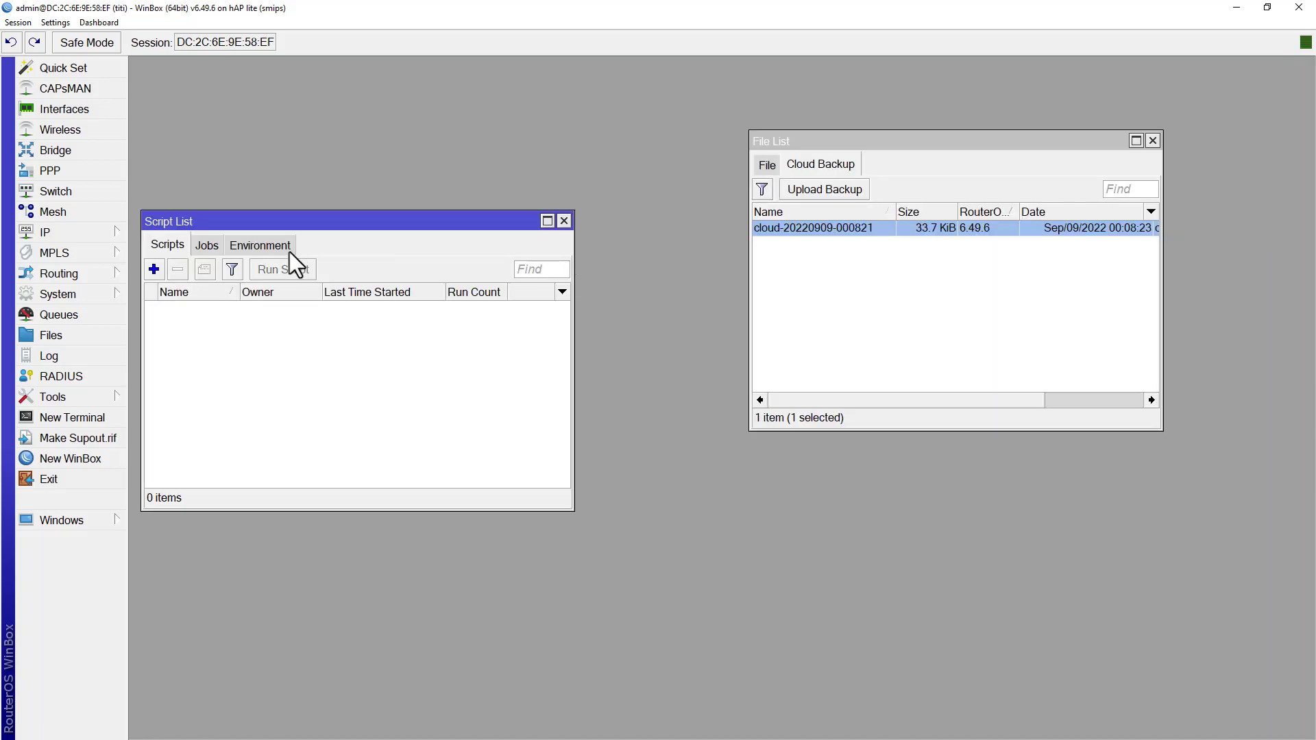
- Start a new entry in the system Scheduler, with its window moved beside the script list, and name the schedule "backup"
click(100, 295)
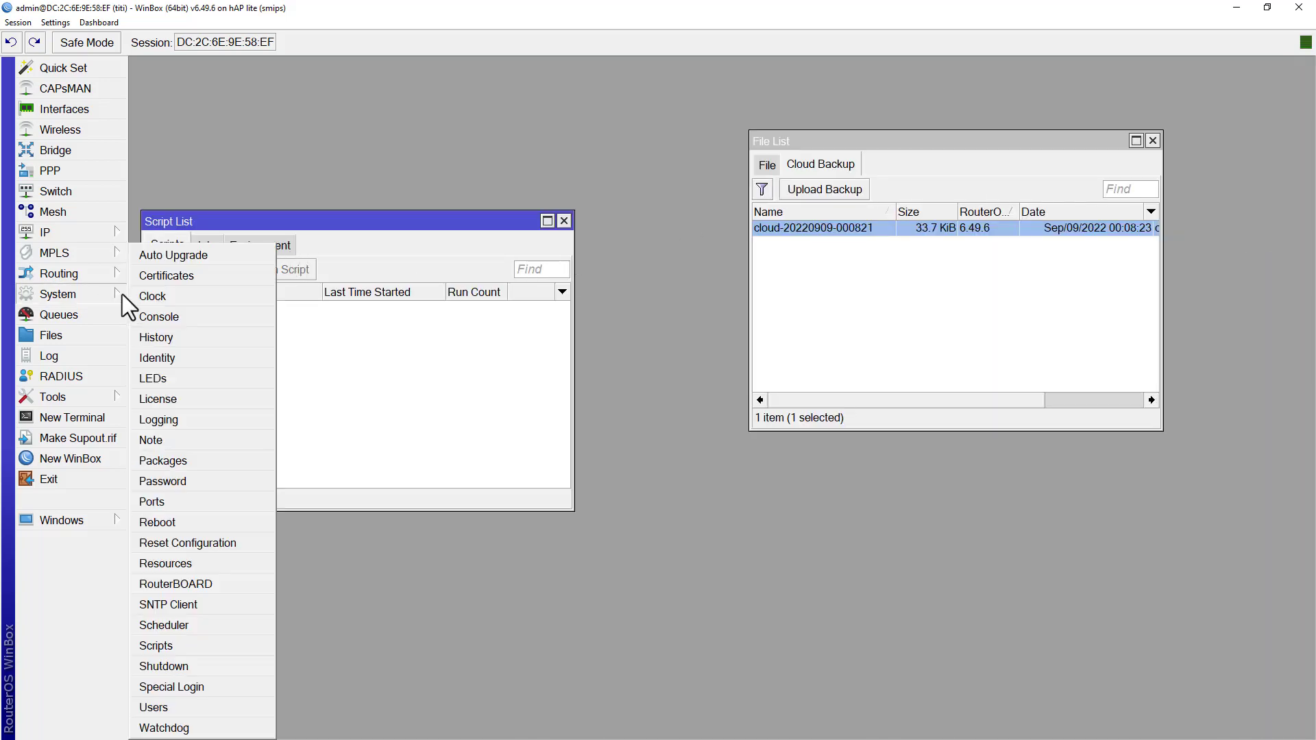
click(170, 629)
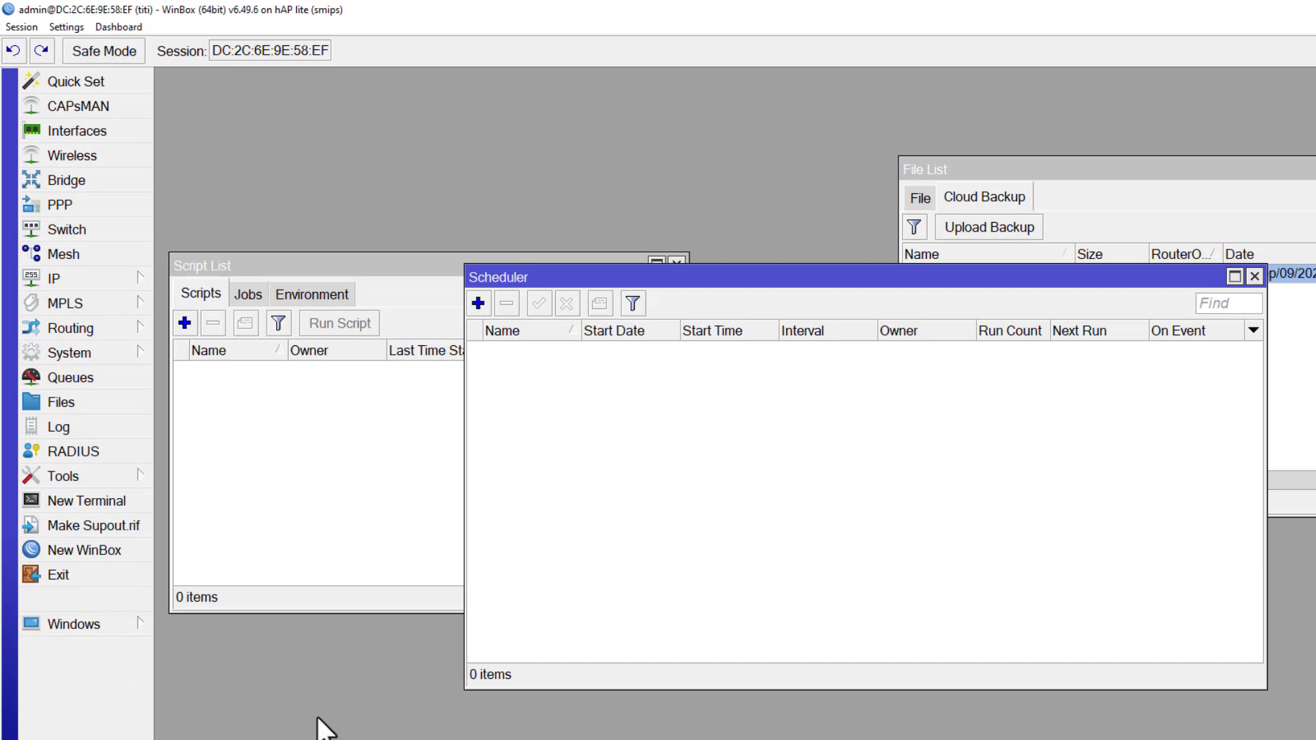
drag(441, 236, 350, 292)
drag(419, 349, 317, 401)
click(318, 389)
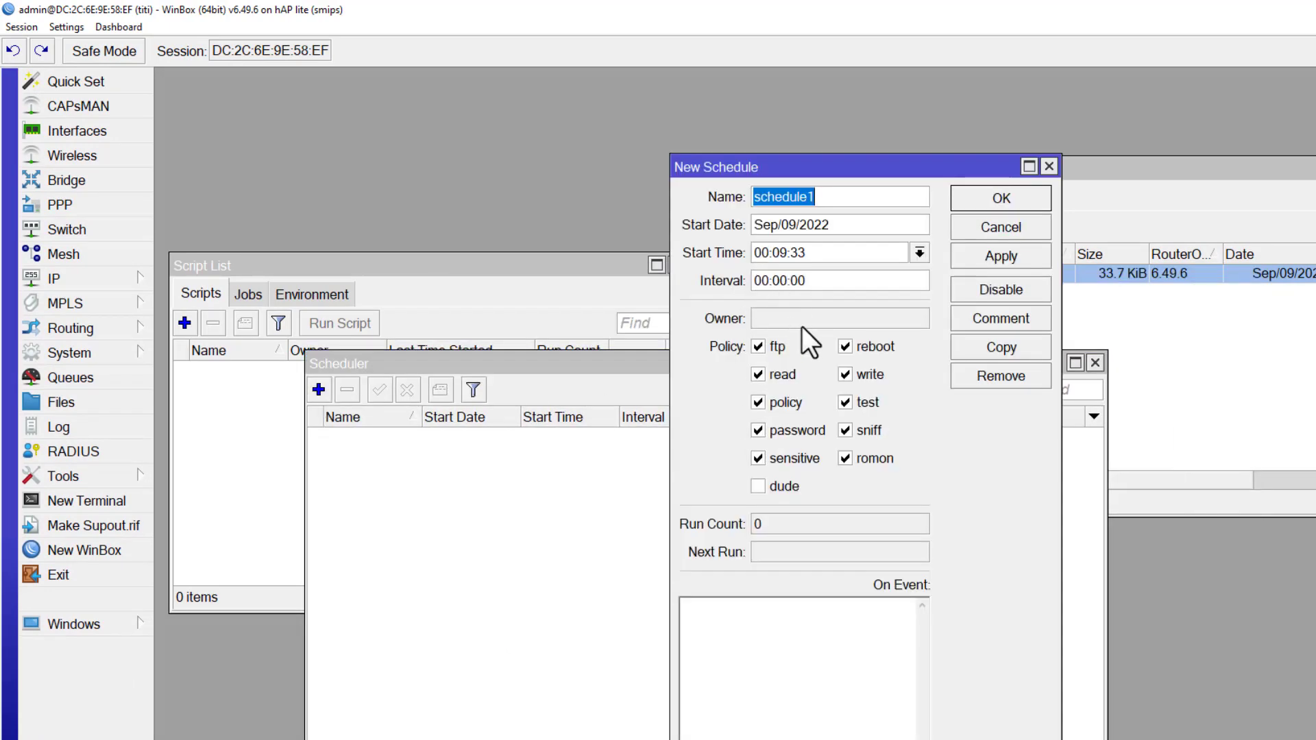
text(backup)
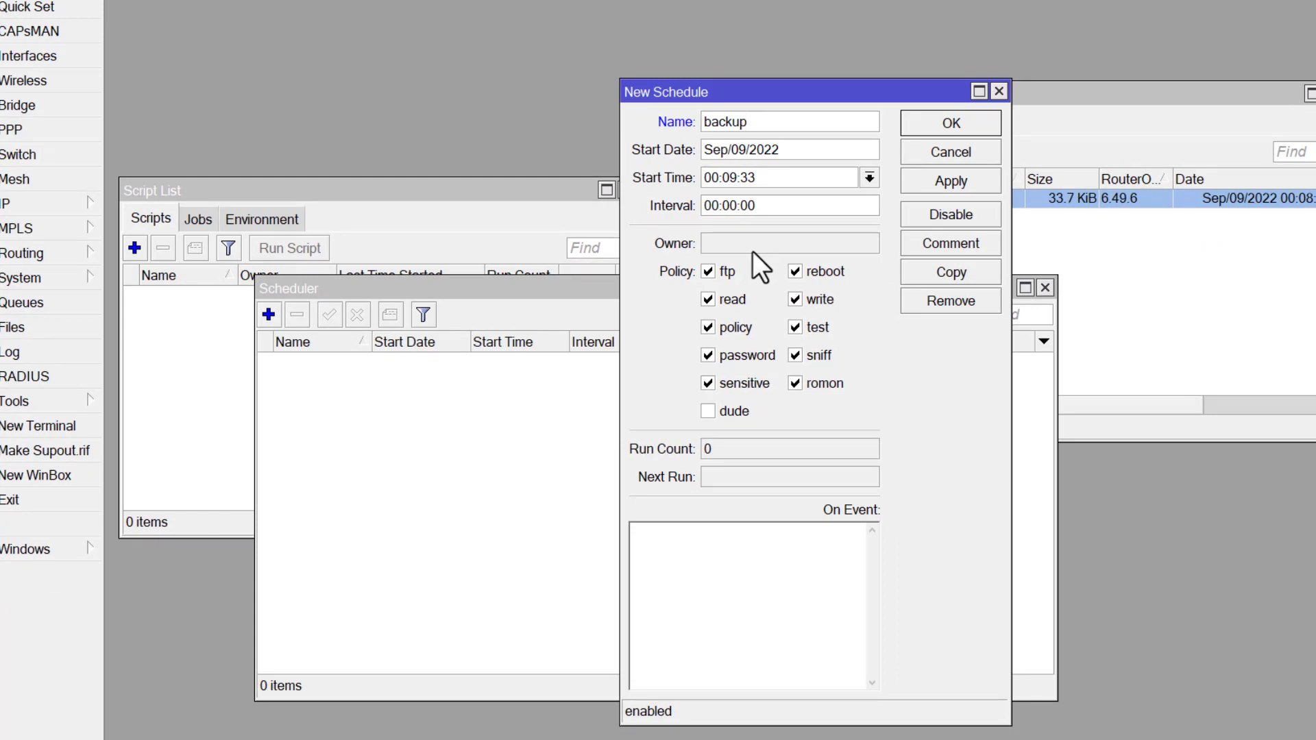
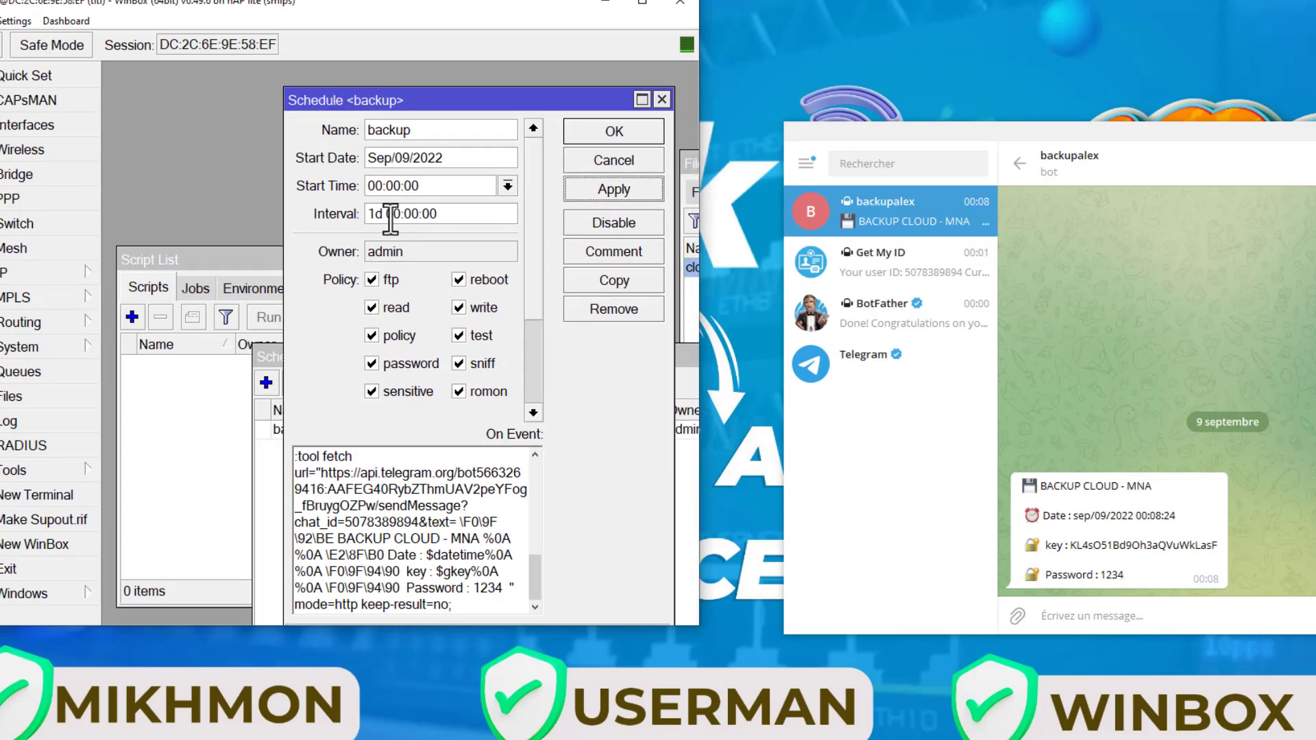
- Remove the day portion from the backup schedule's interval and delete one digit of its seconds value
double_click(375, 214)
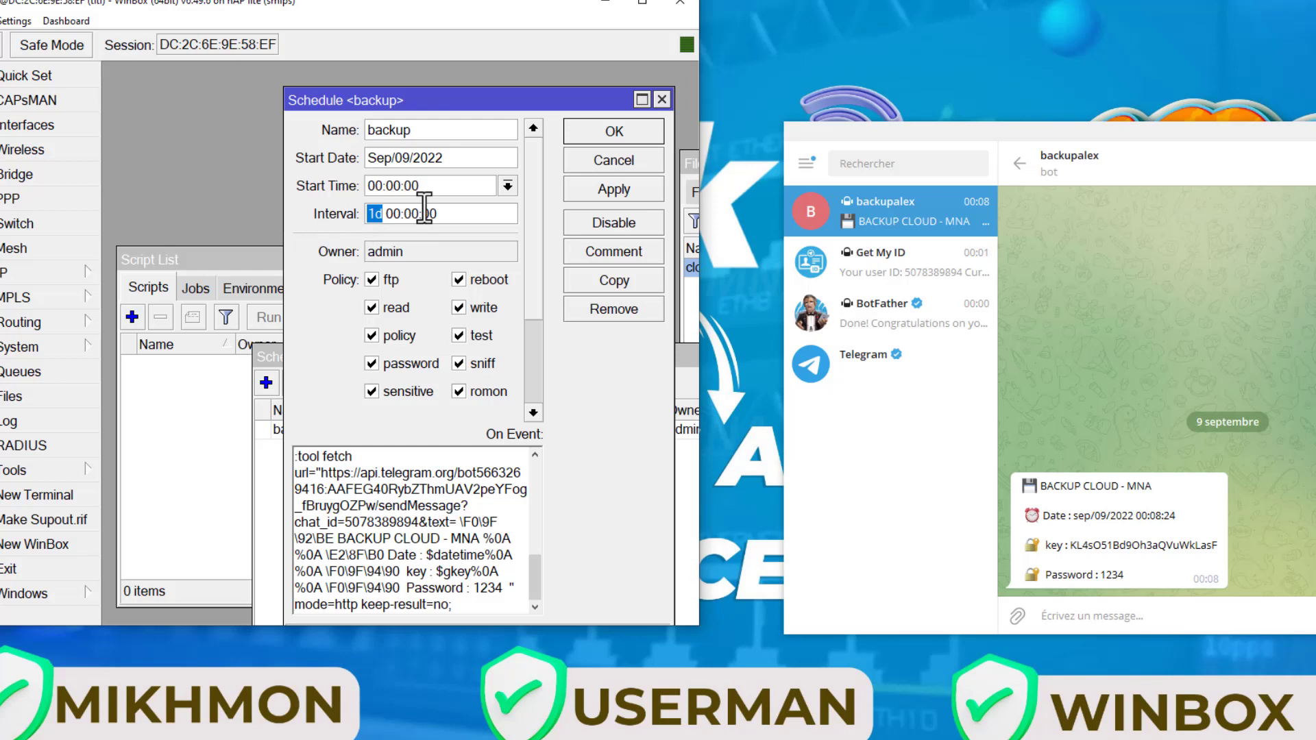
key(BackSpace)
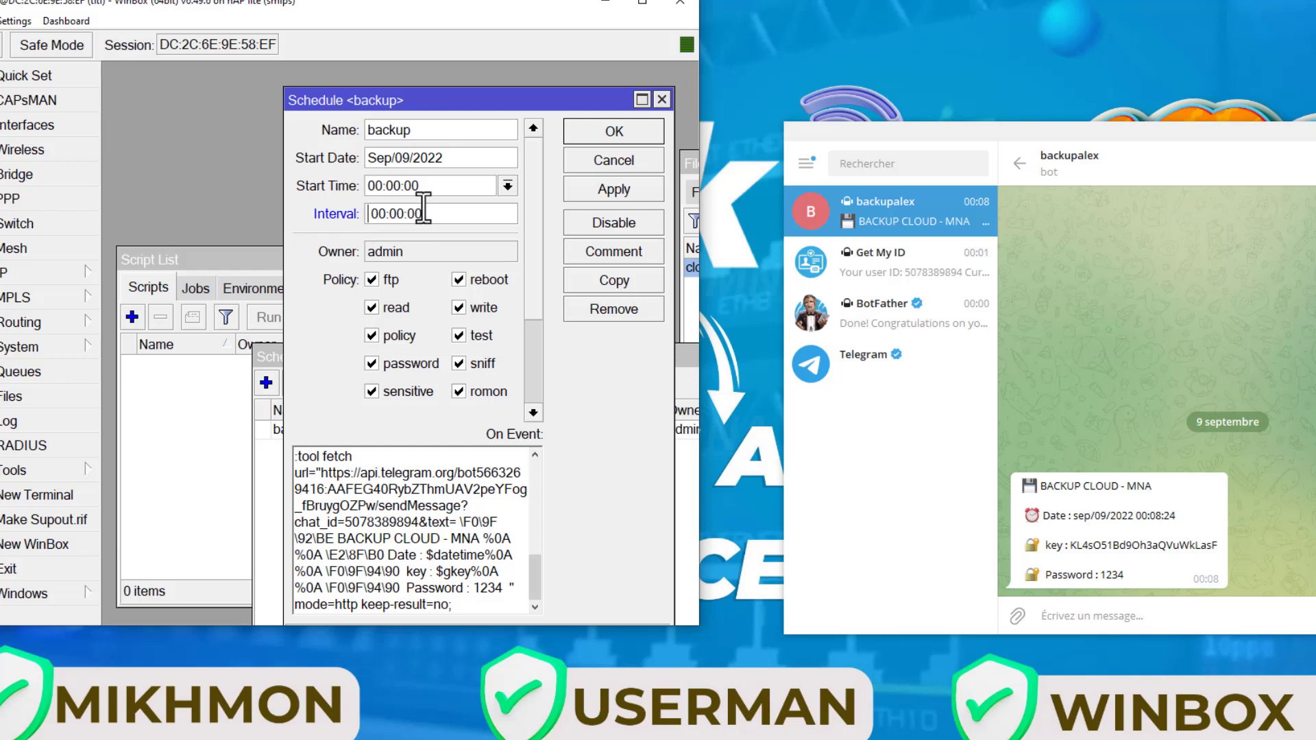
key(Delete)
click(404, 214)
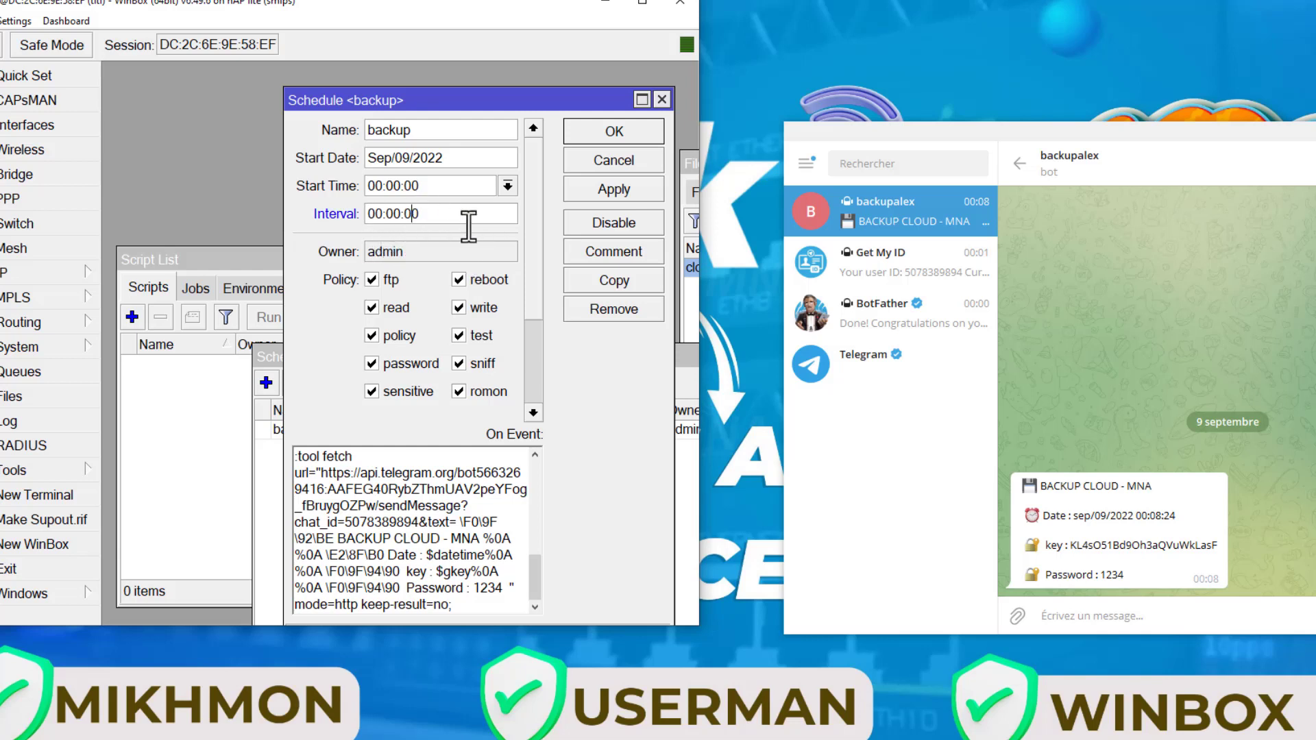
key(Delete)
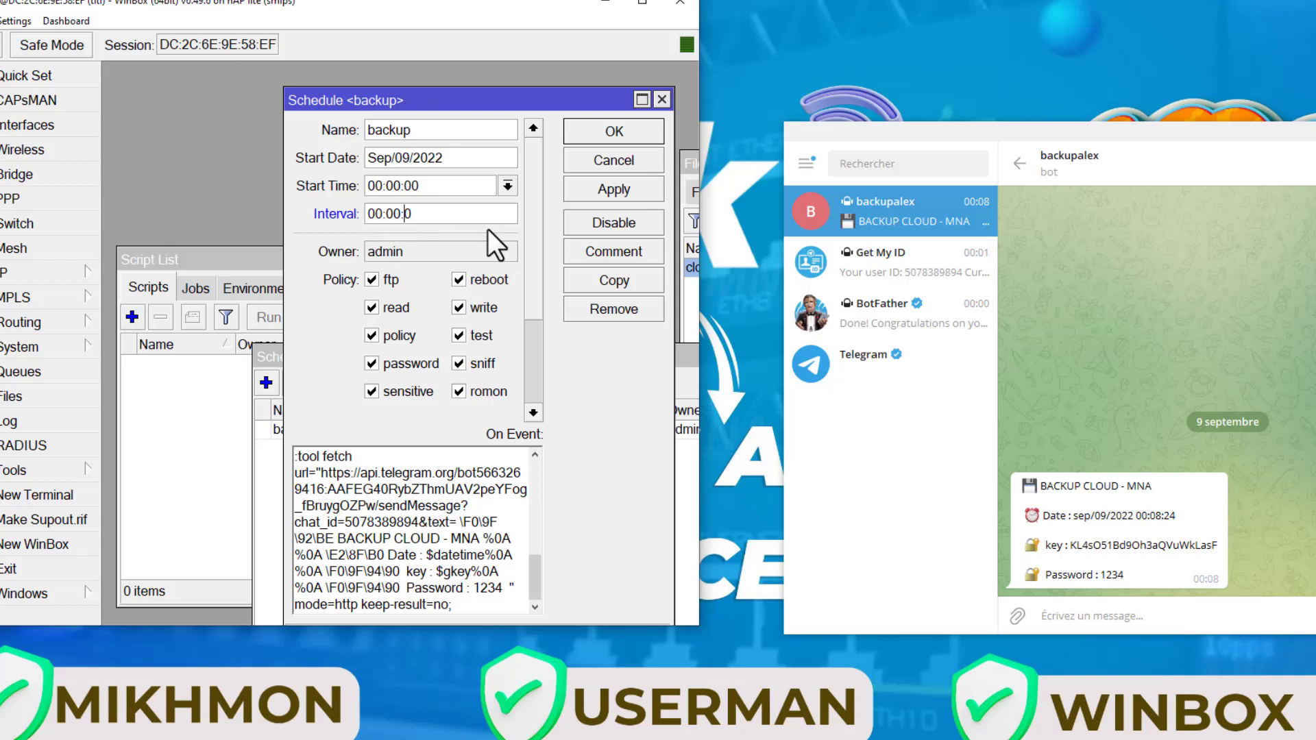
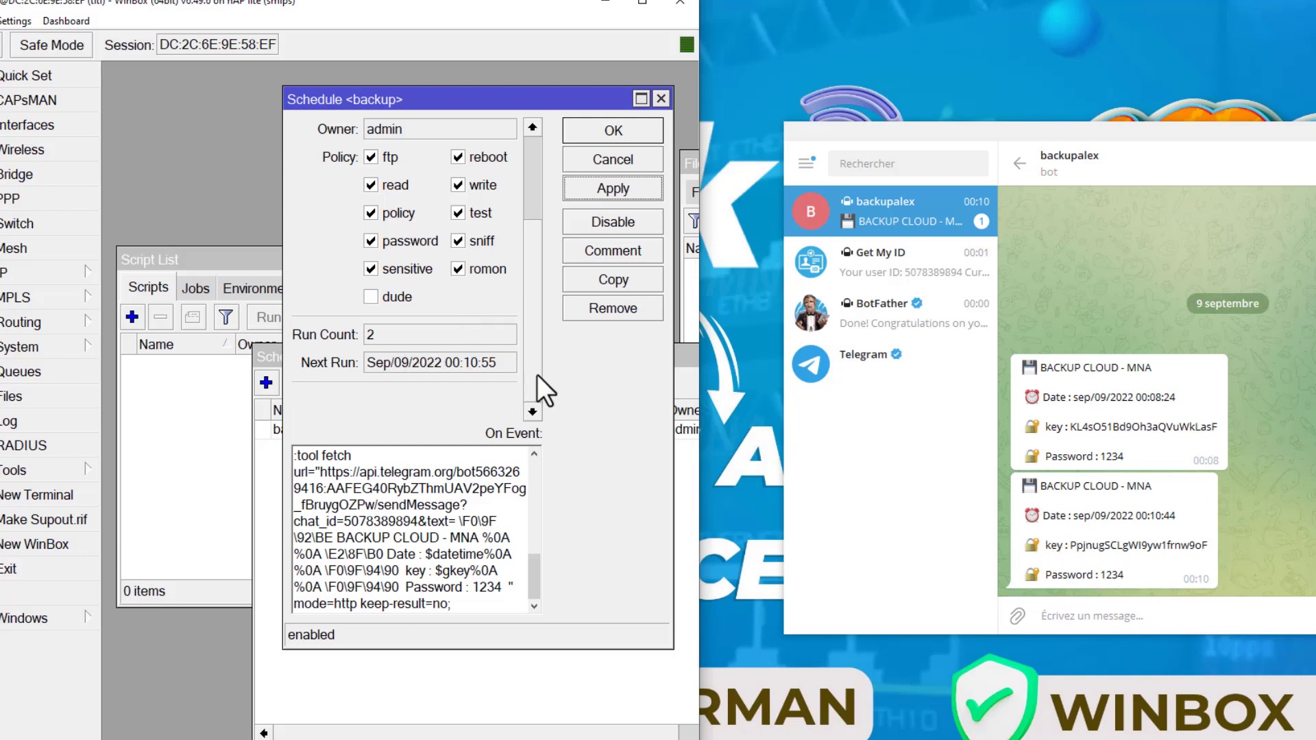
- Set the backup schedule's interval to 24:00:00 and apply the change
scroll(536, 374, up, 3)
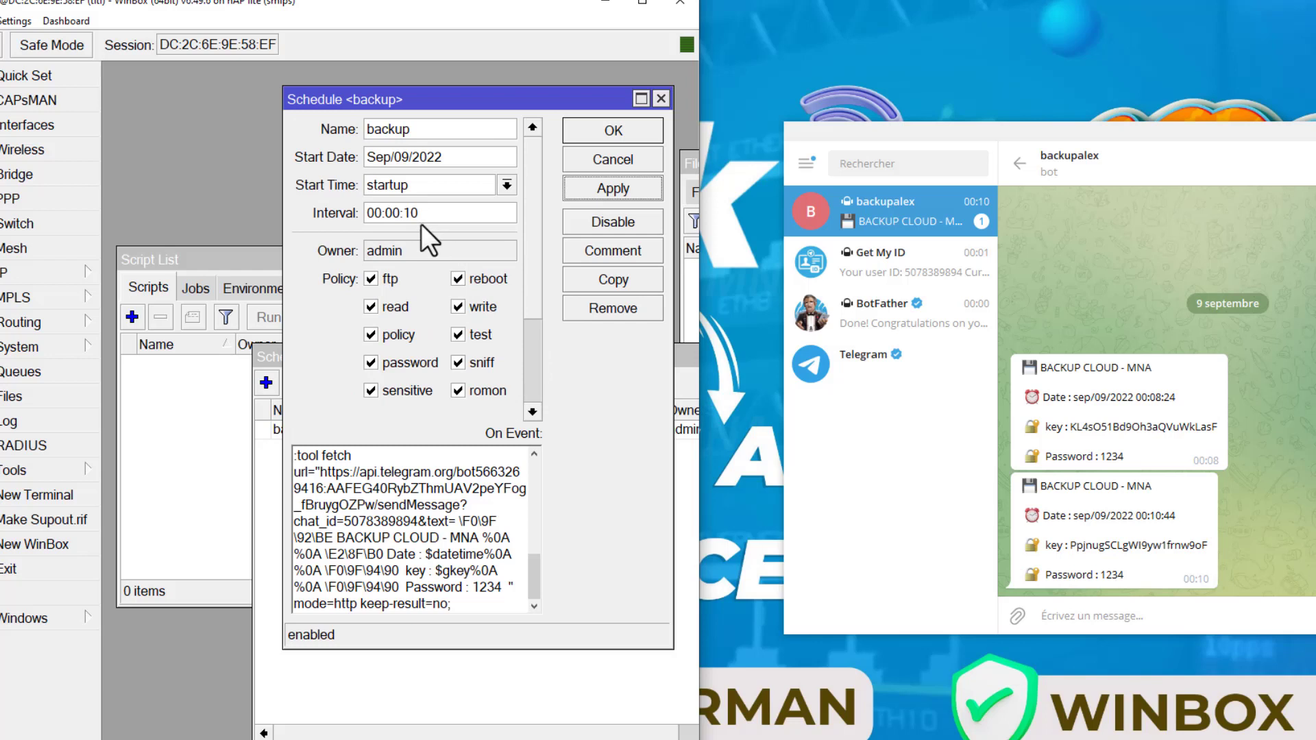
click(417, 216)
key(BackSpace)
text(0)
click(371, 214)
key(BackSpace)
key(Delete)
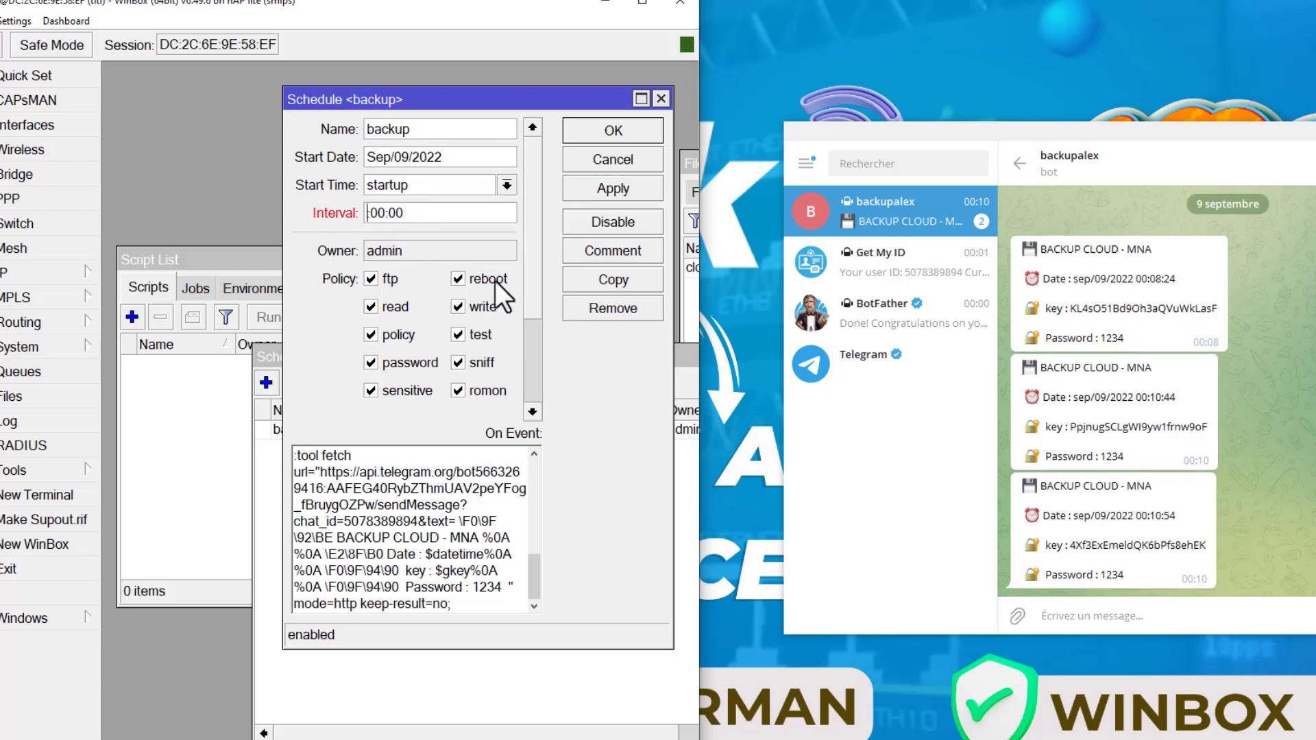
text(24)
click(628, 188)
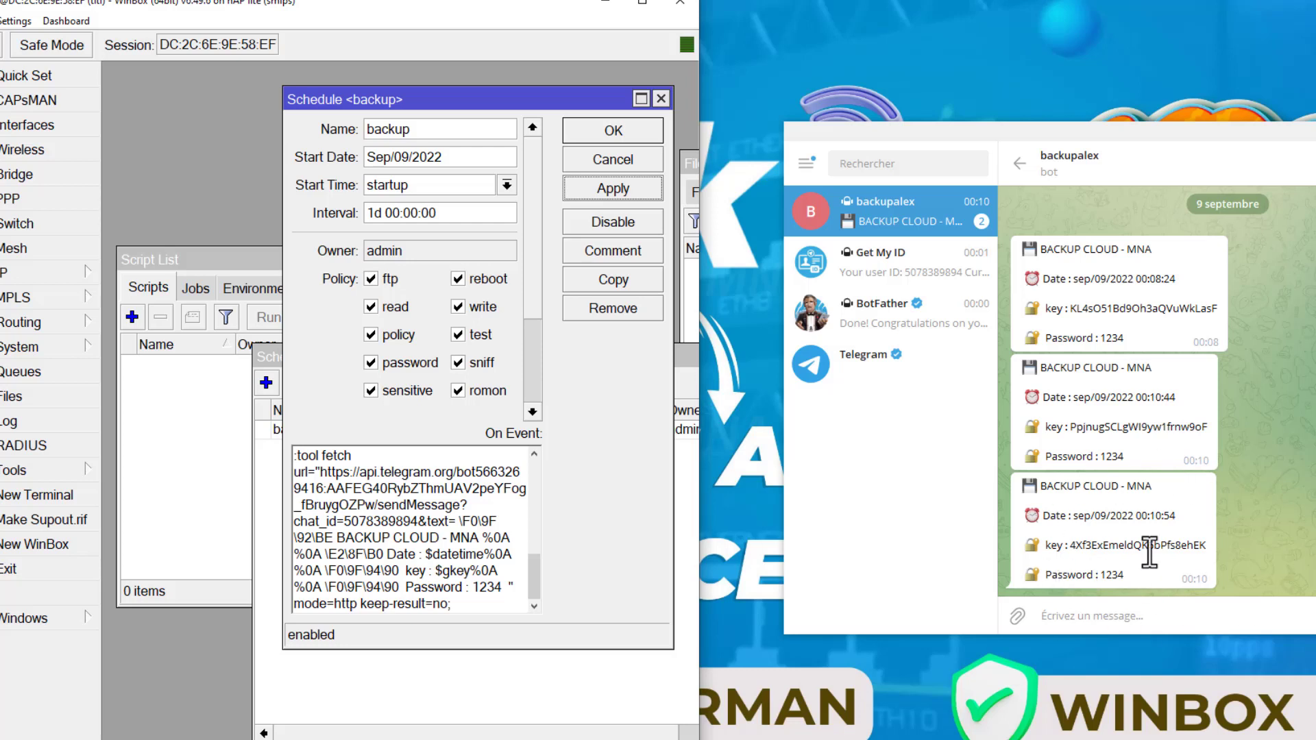
- Compare the backup keys in the backupalex bot messages and check the schedule's run count and next run in WinBox
double_click(1085, 428)
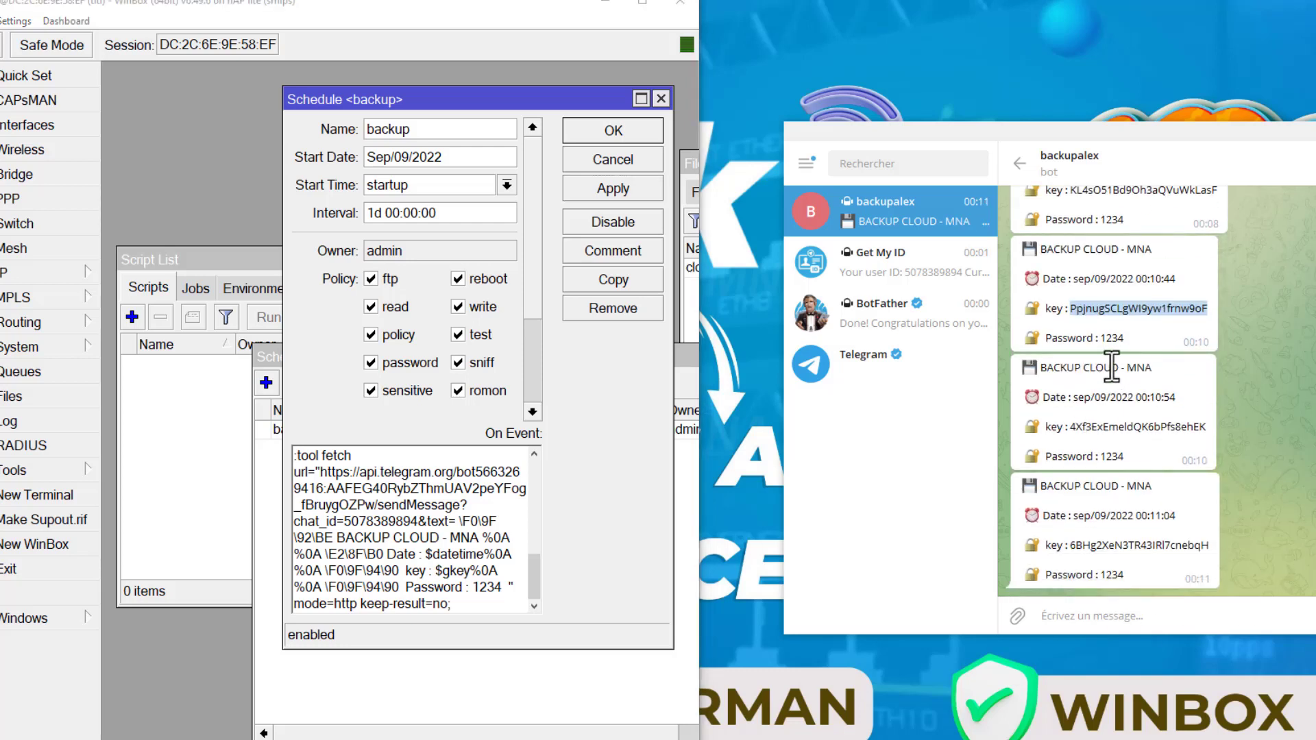
click(1105, 320)
double_click(1095, 308)
double_click(1101, 427)
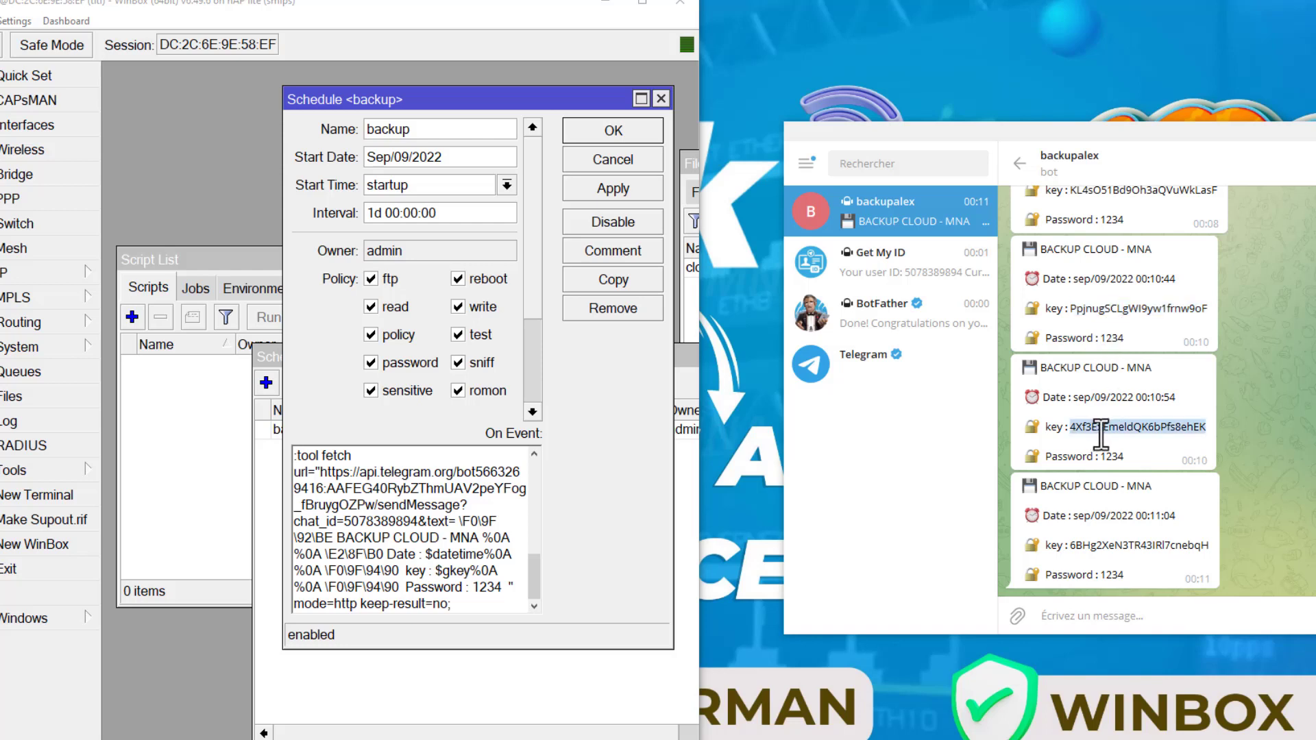
double_click(1124, 545)
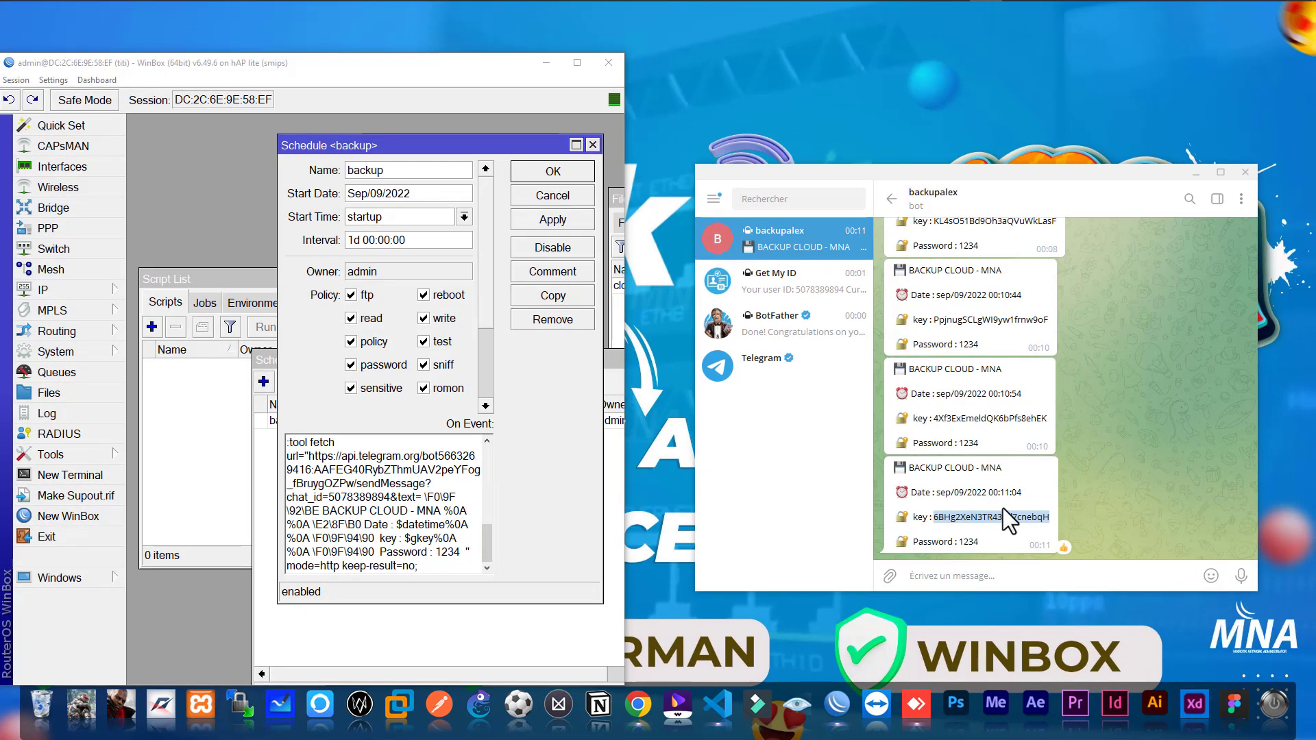
scroll(493, 362, down, 3)
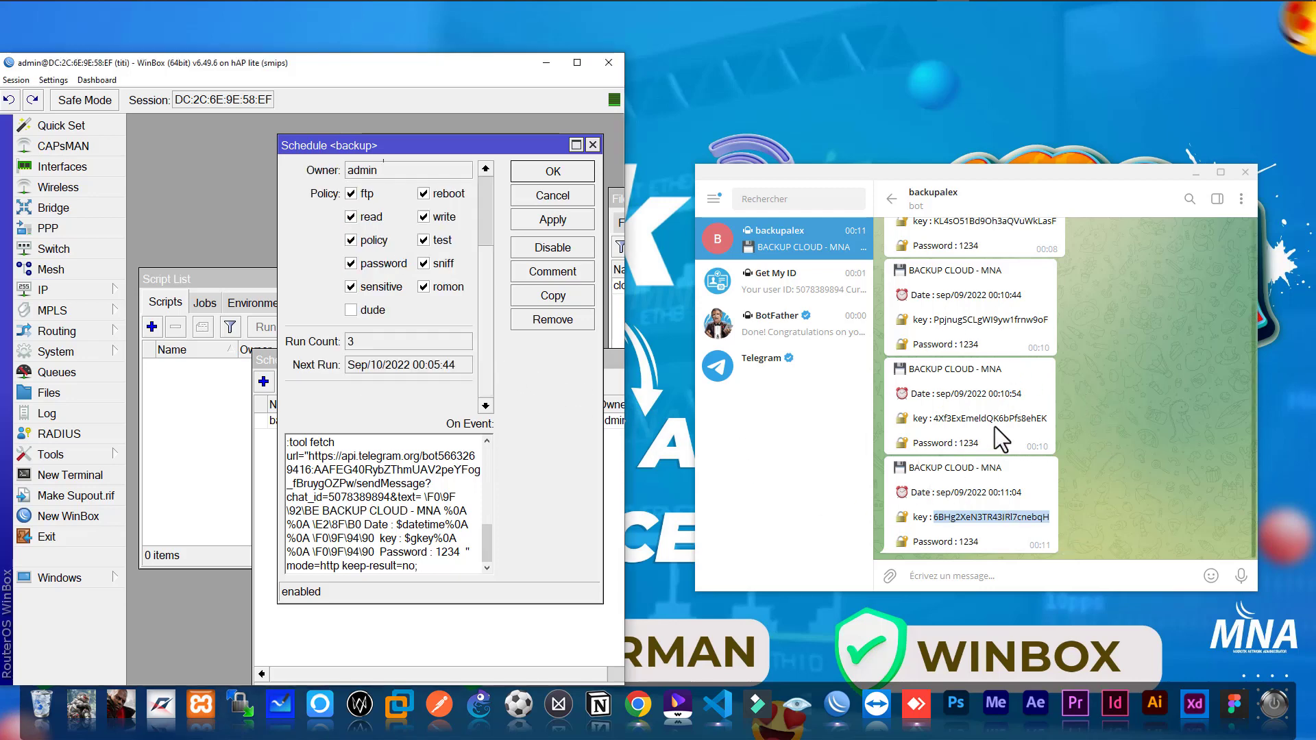
click(964, 503)
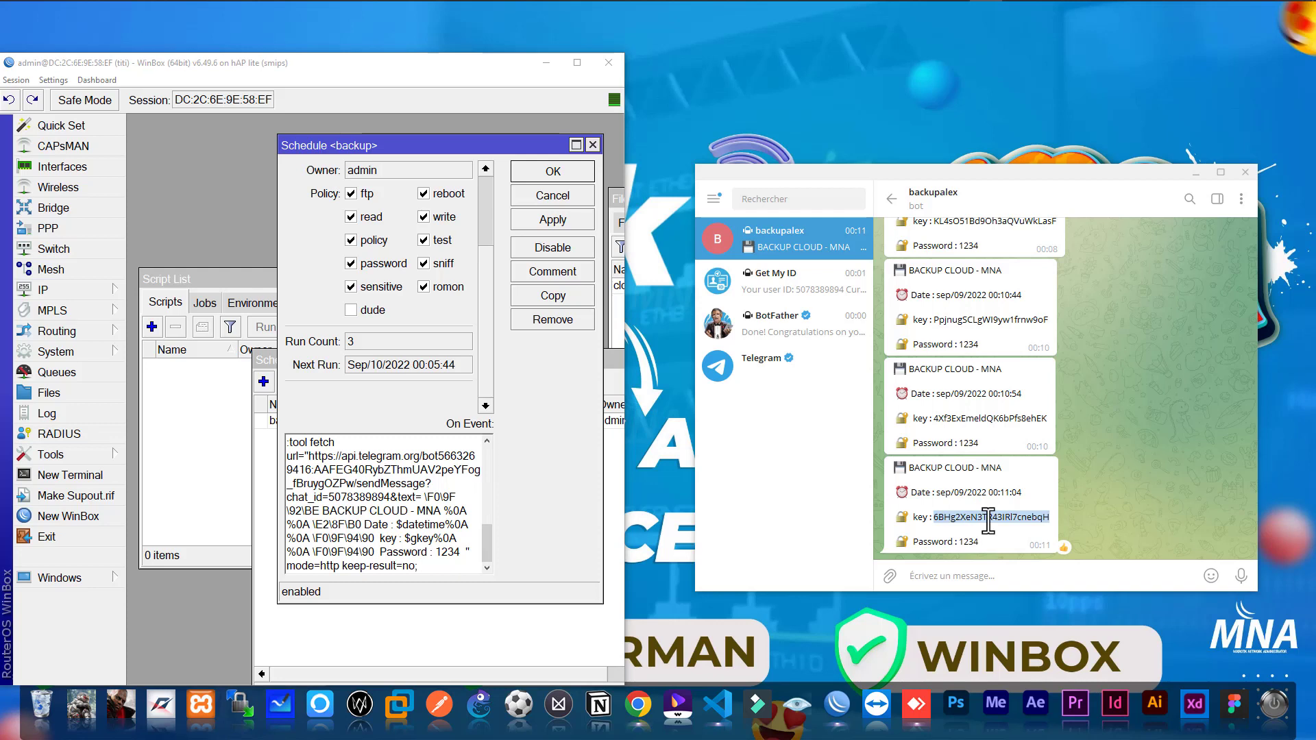
click(979, 444)
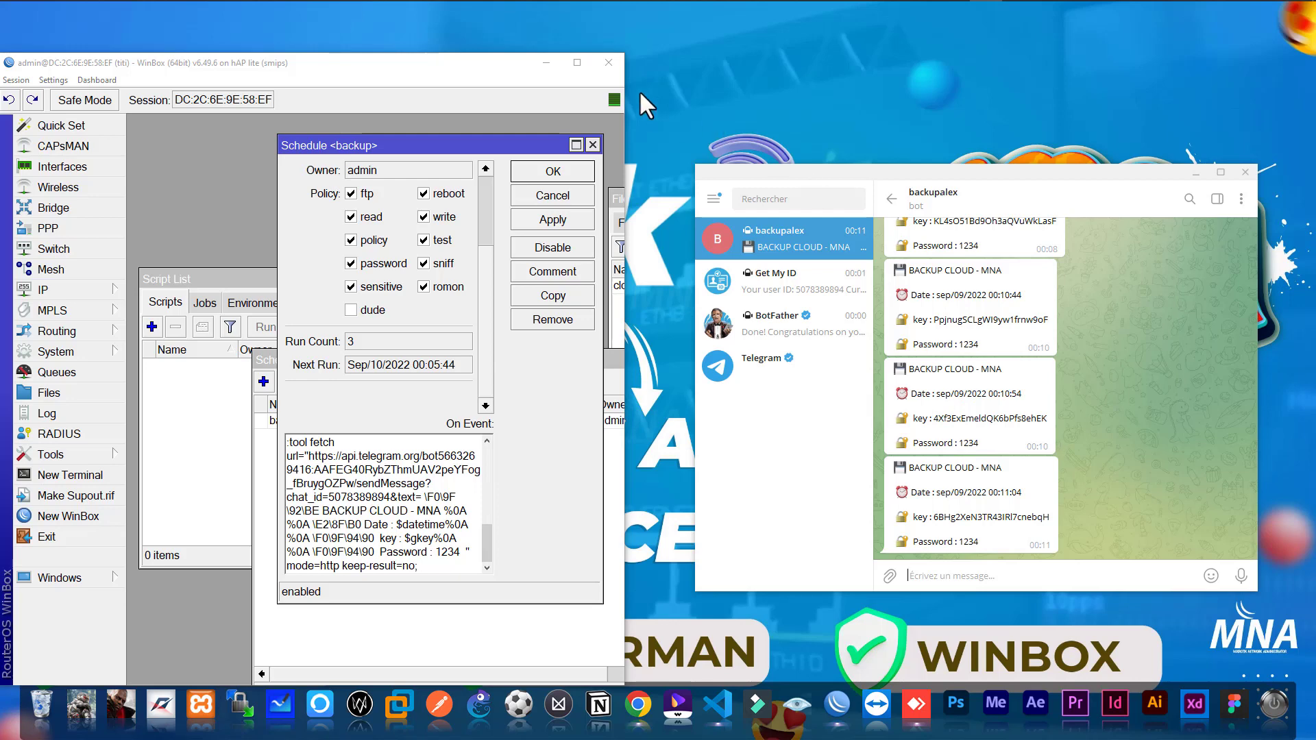
- Minimize the WinBox and Telegram windows and switch to Chrome
click(546, 66)
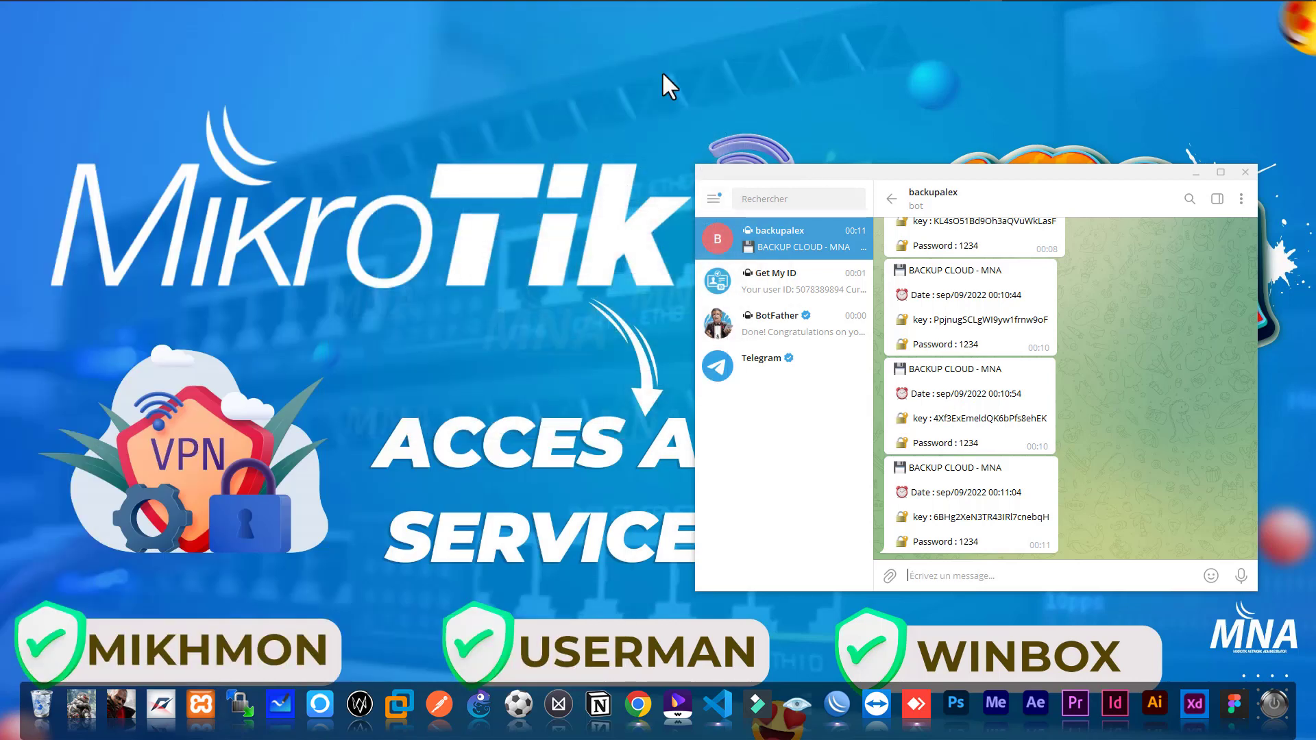
click(1194, 174)
mouse_move(194, 2)
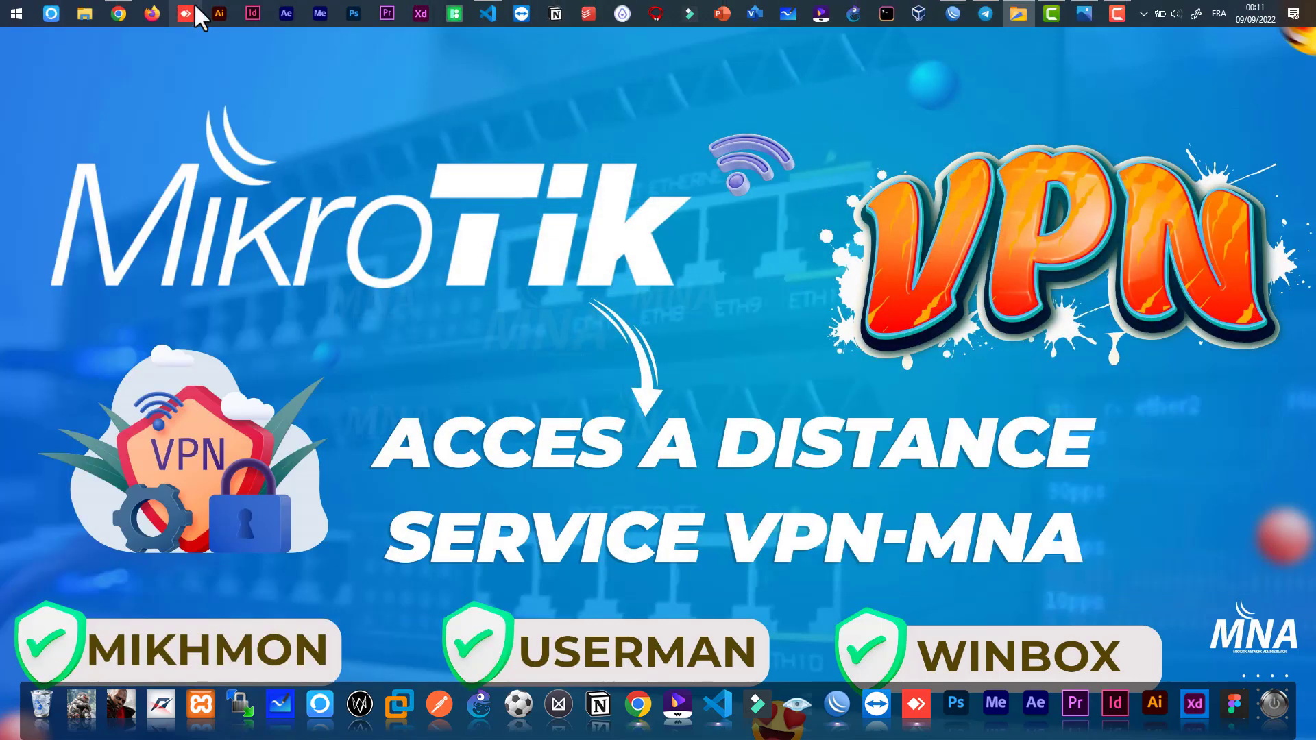
click(123, 6)
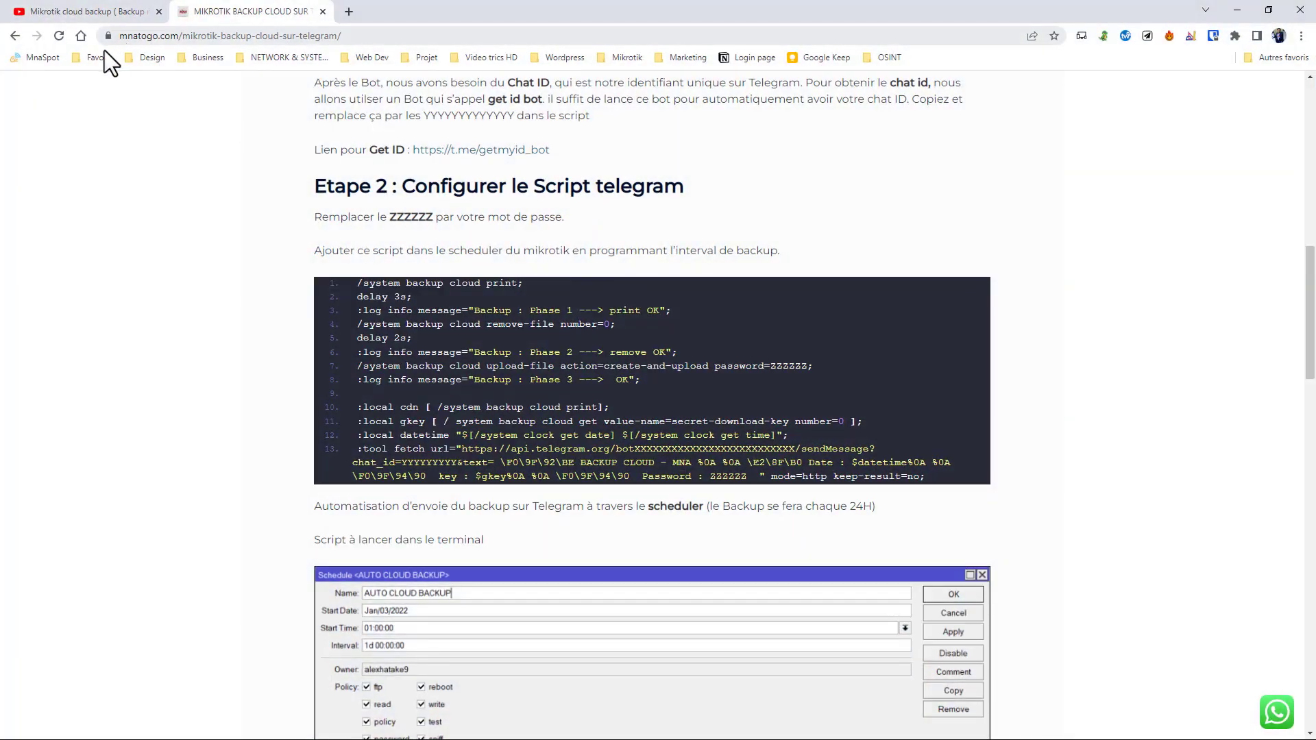
- Go to the mnatogo.com home page and open its Telegram channel link under Liens Utiles in Telegram Desktop
scroll(376, 178, up, 10)
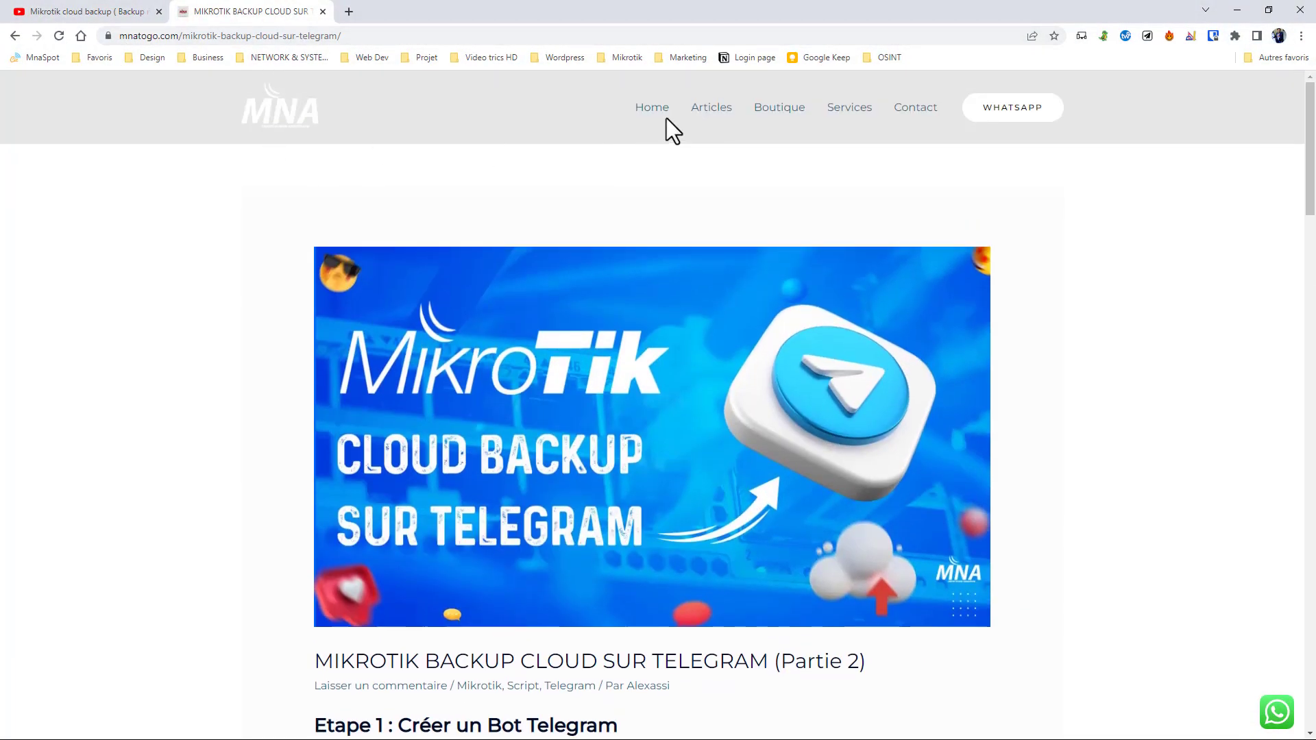
click(659, 118)
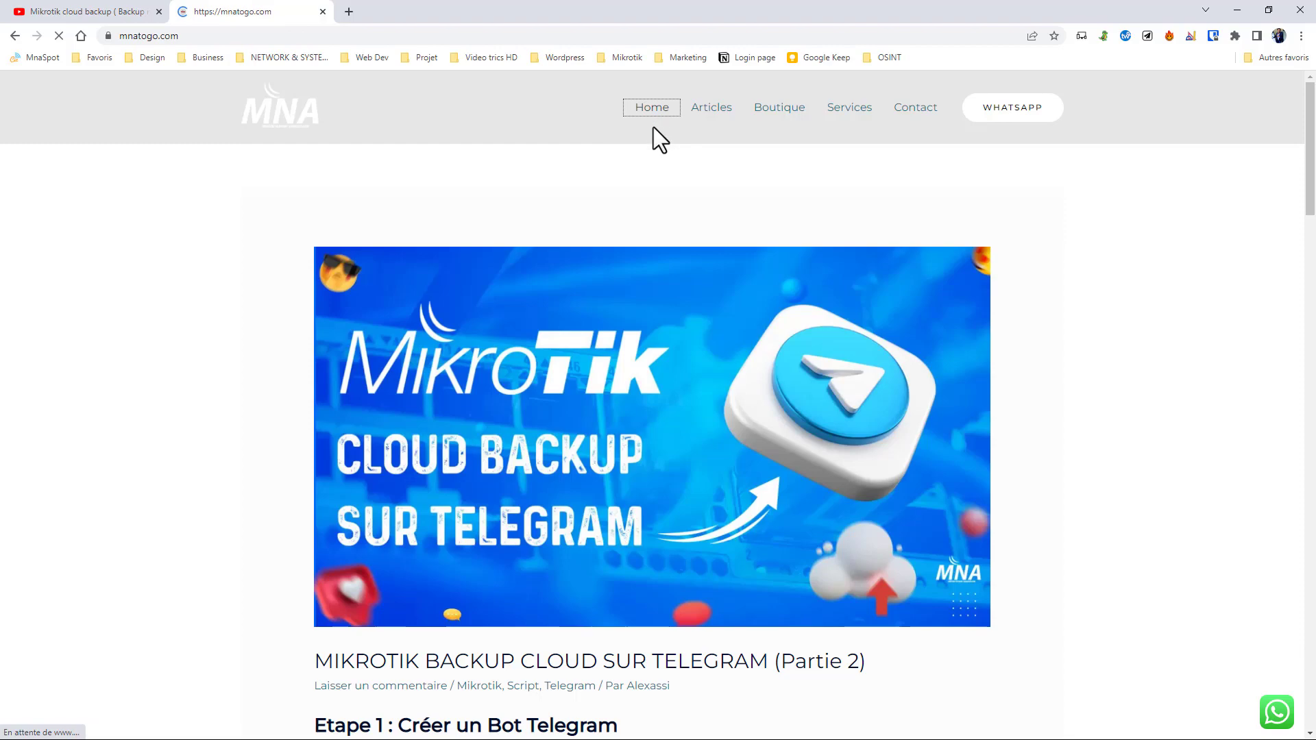
scroll(679, 264, down, 15)
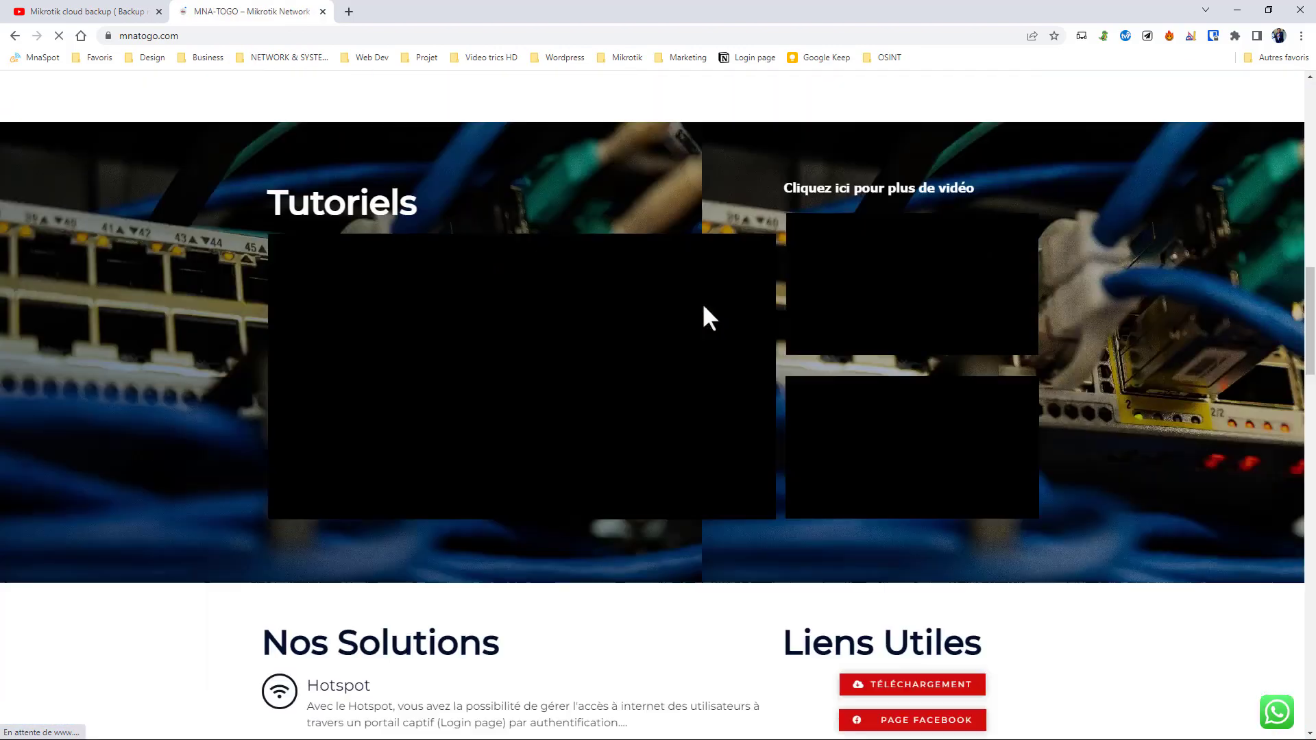
scroll(710, 319, down, 5)
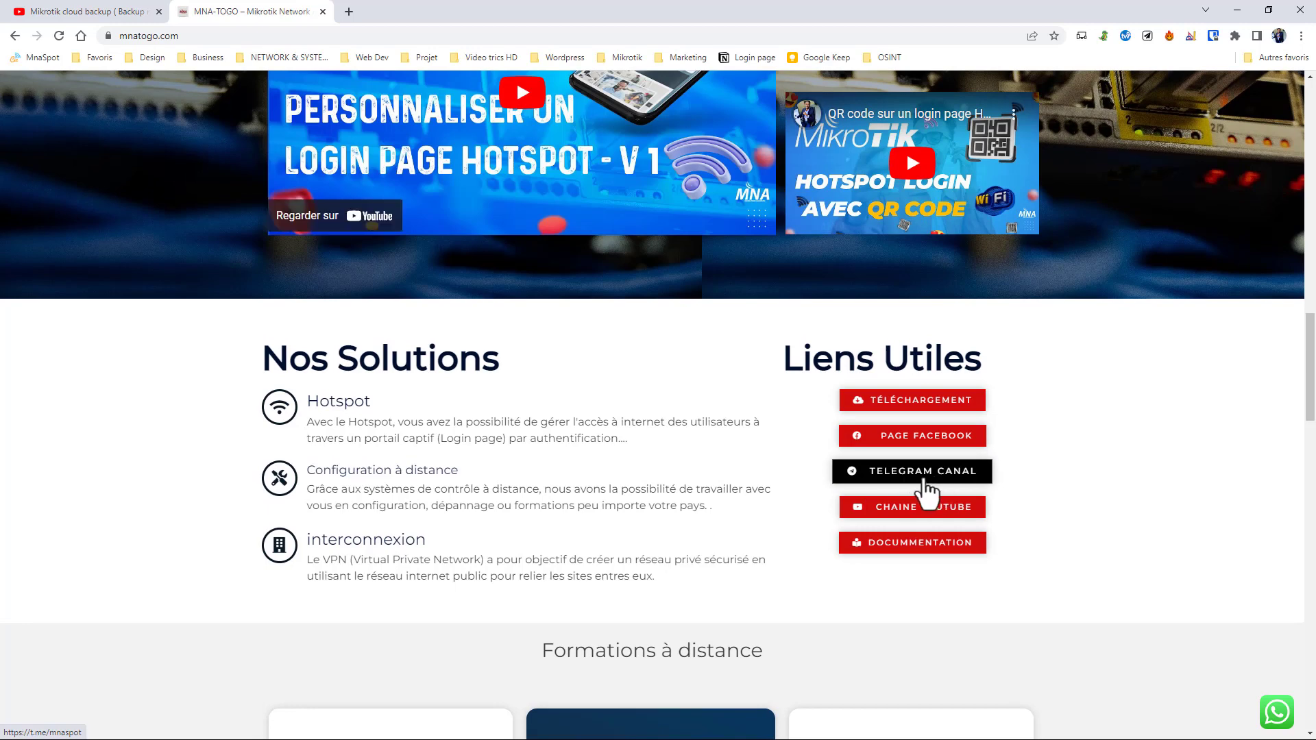
click(922, 473)
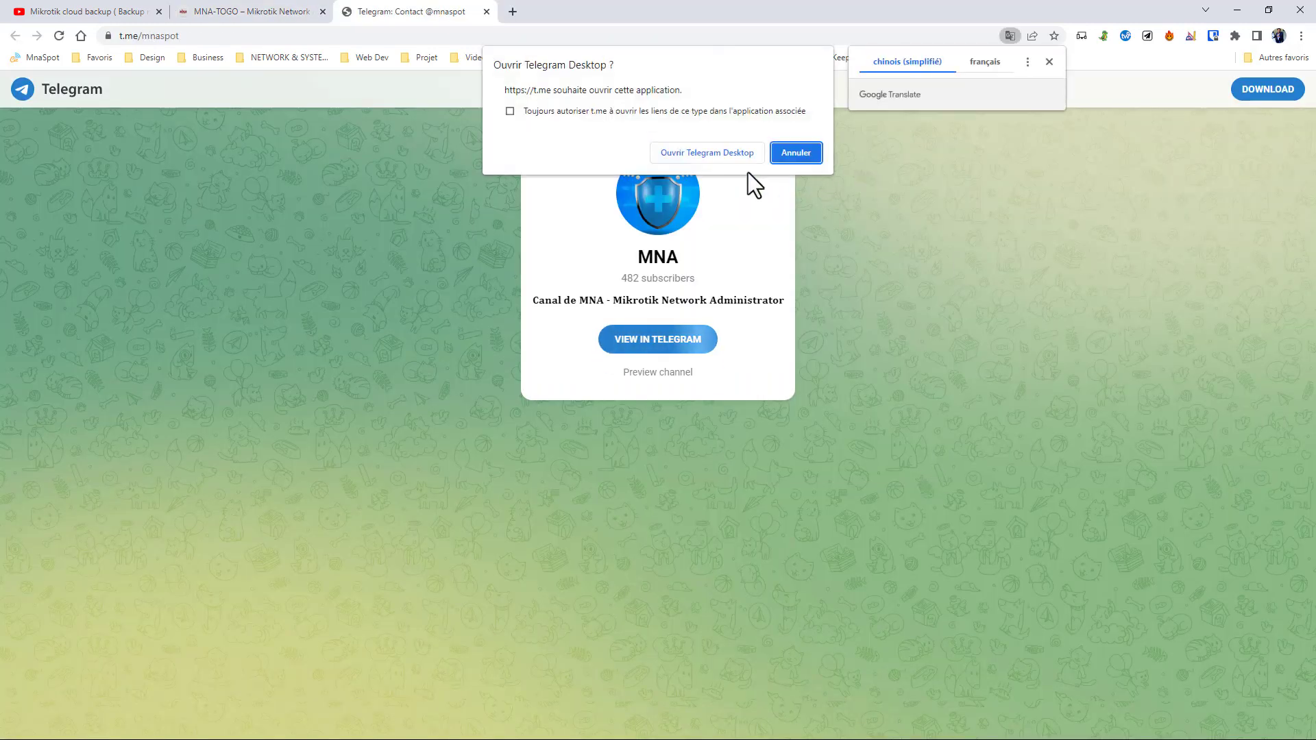
click(727, 154)
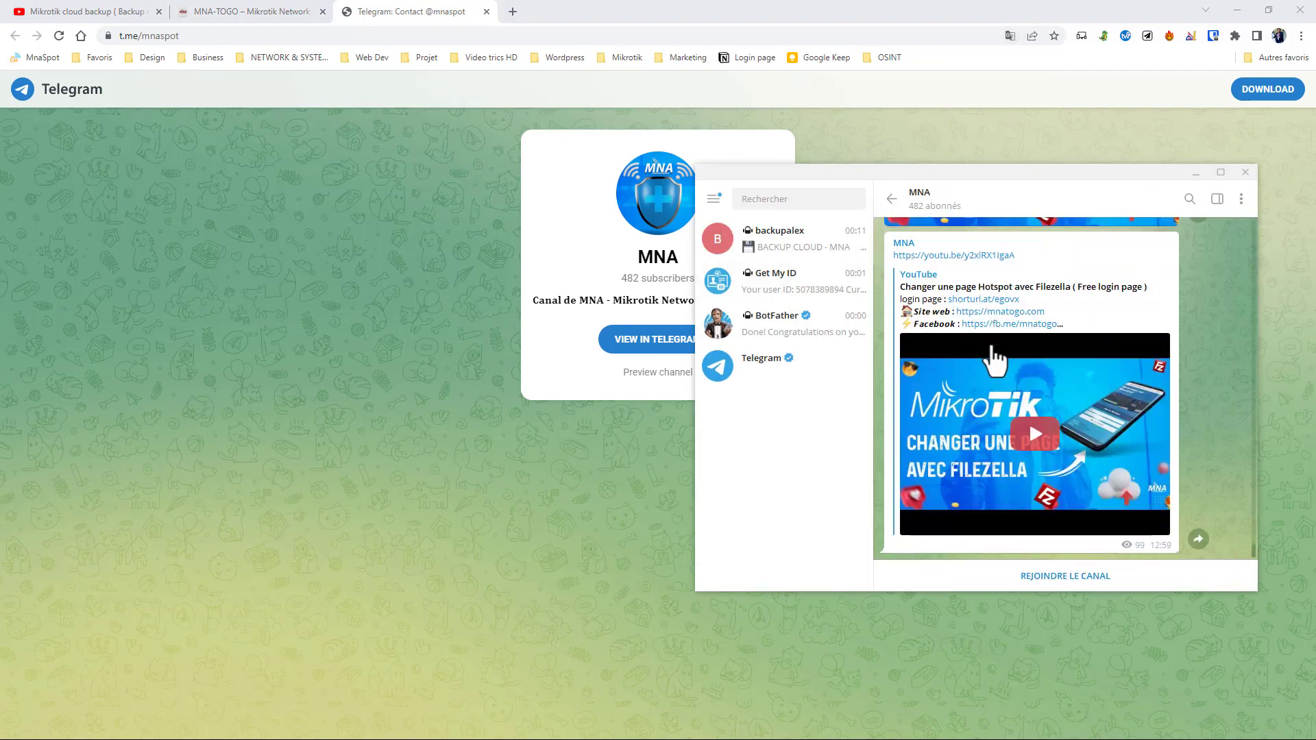